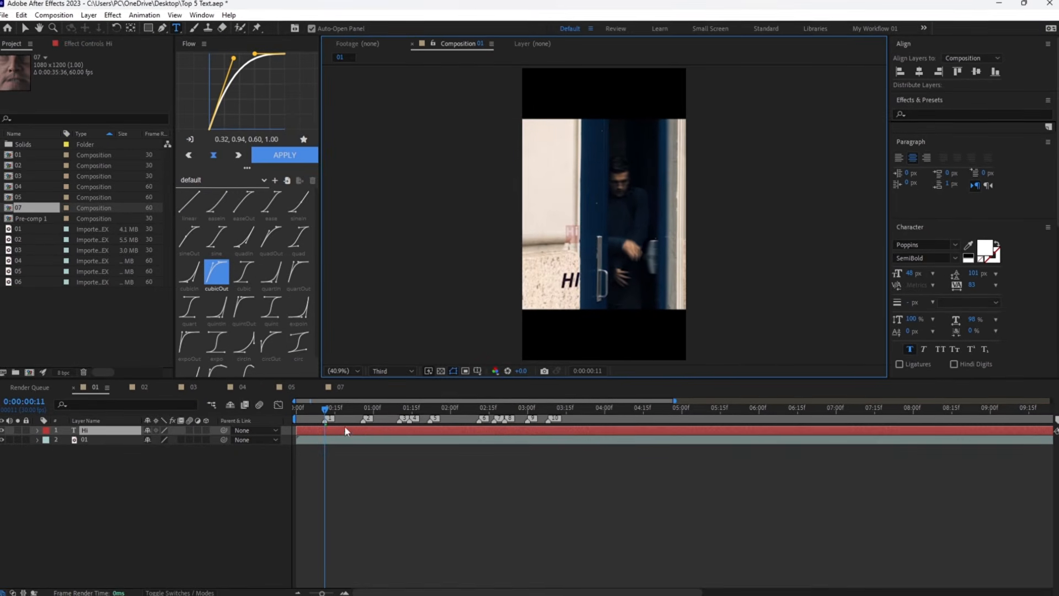
- Trim the start of the Hi text layer to marker 1 and split it at markers 2 through 5
click(335, 433)
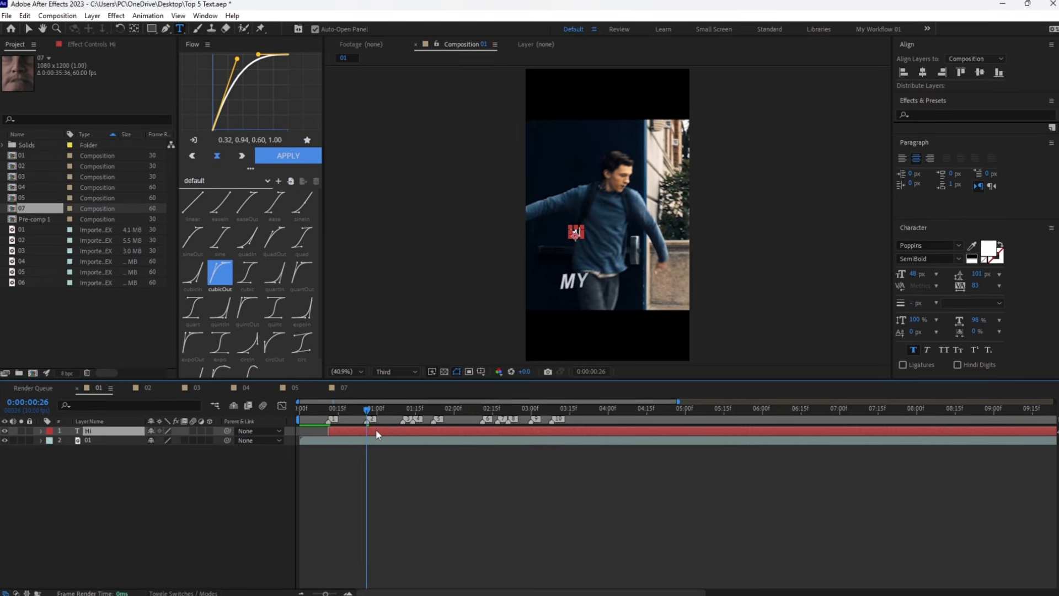
key(ctrl+shift+d)
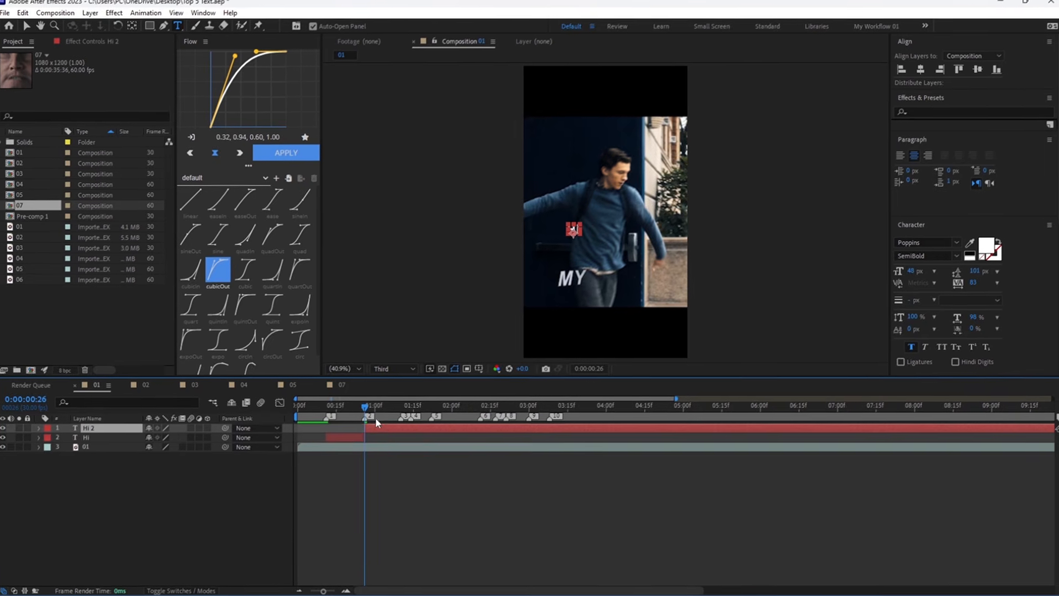
key(ctrl+shift+d)
drag(398, 409, 430, 422)
key(ctrl+shift+d)
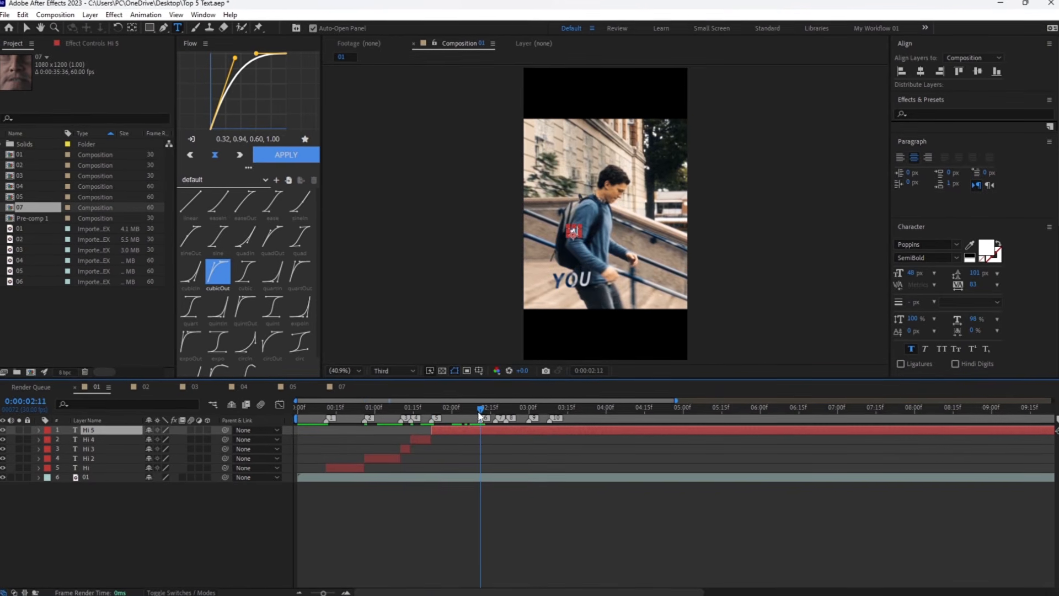
- Split the remaining stretch of the text layer at markers 6 through 10
key(ctrl+shift+d)
key(ctrl+shift+d)
drag(486, 426, 549, 413)
key(ctrl+shift+d)
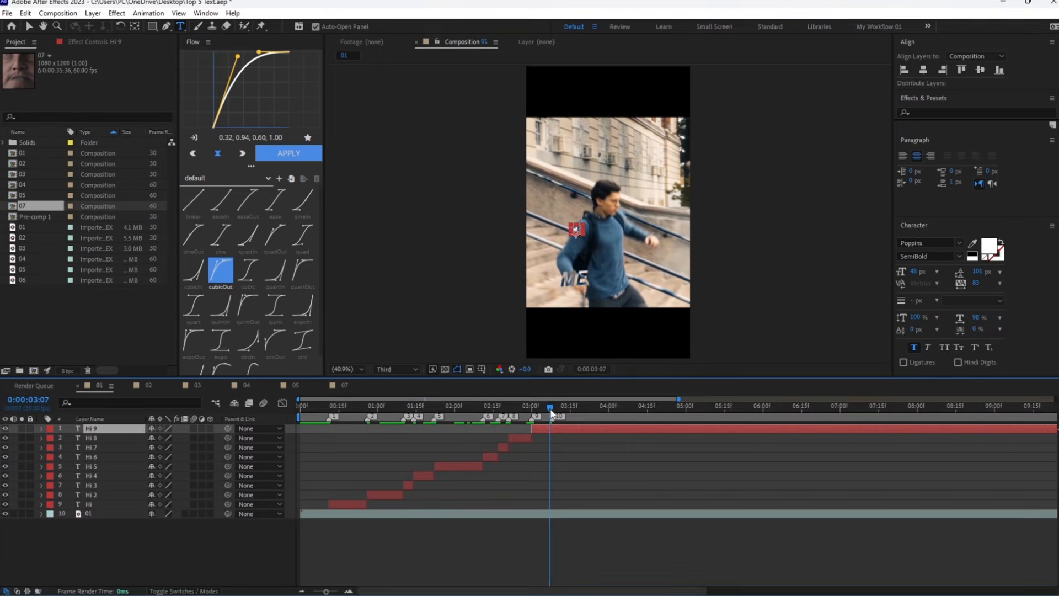
key(ctrl+shift+d)
key(ctrl+shift+d)
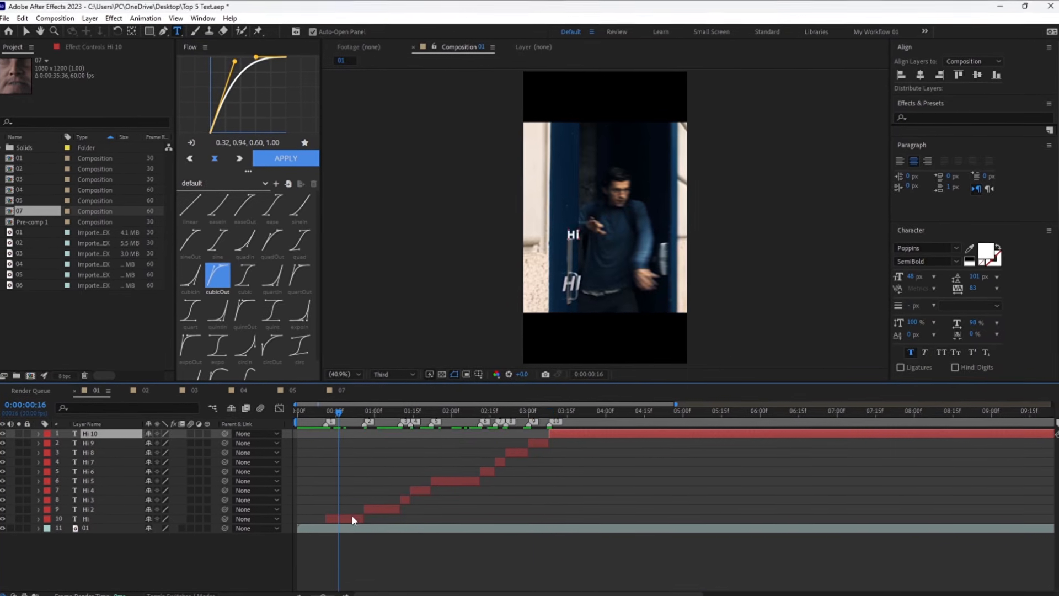
- Replace the second text segment's wording with NAME and capitalise the first segment's text as HI
click(391, 412)
click(384, 506)
double_click(380, 504)
text(n)
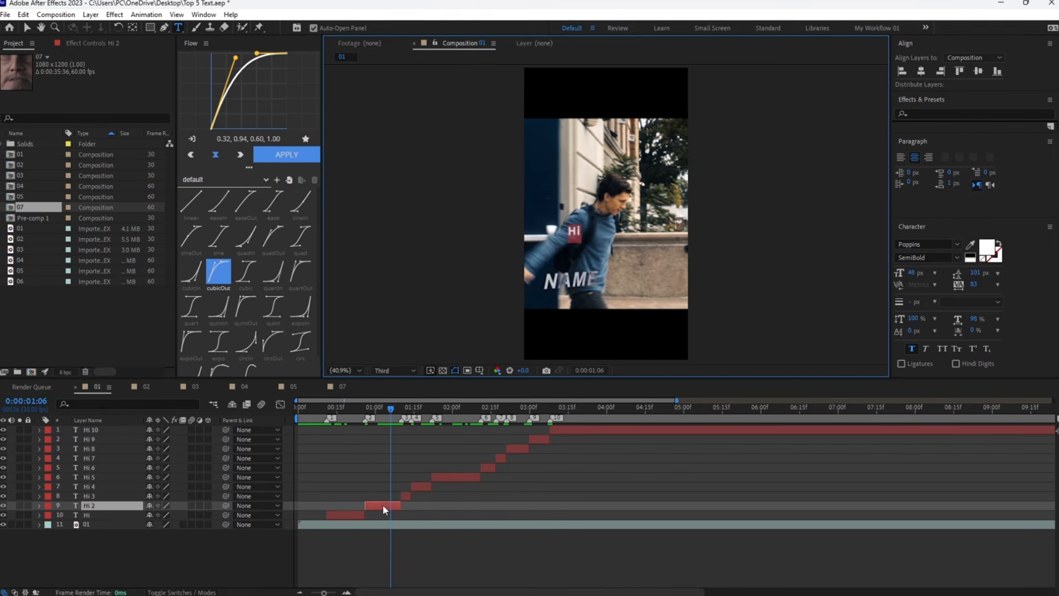
key(BackSpace)
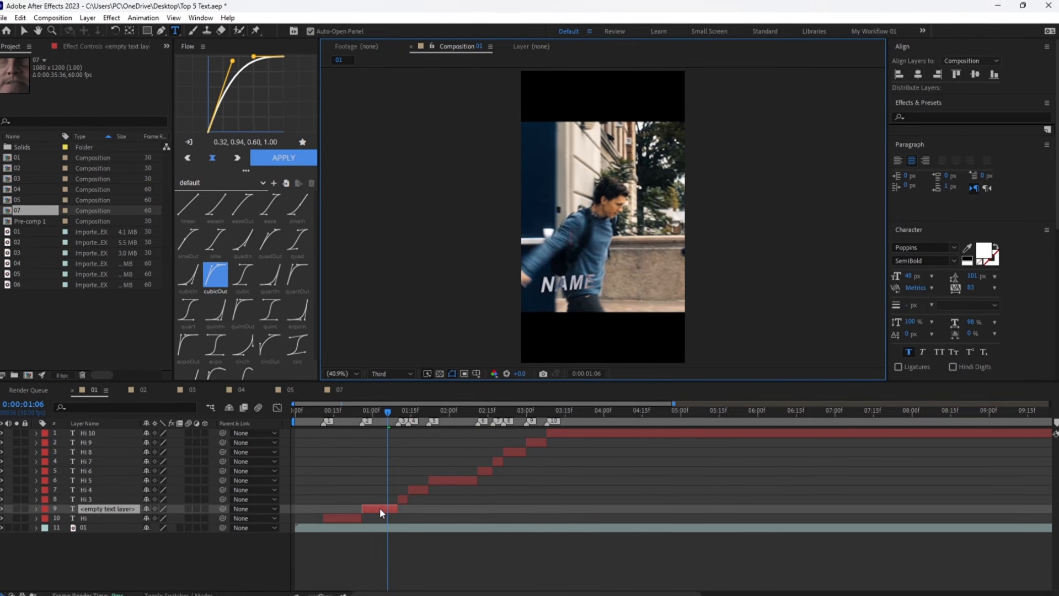
text(NAME)
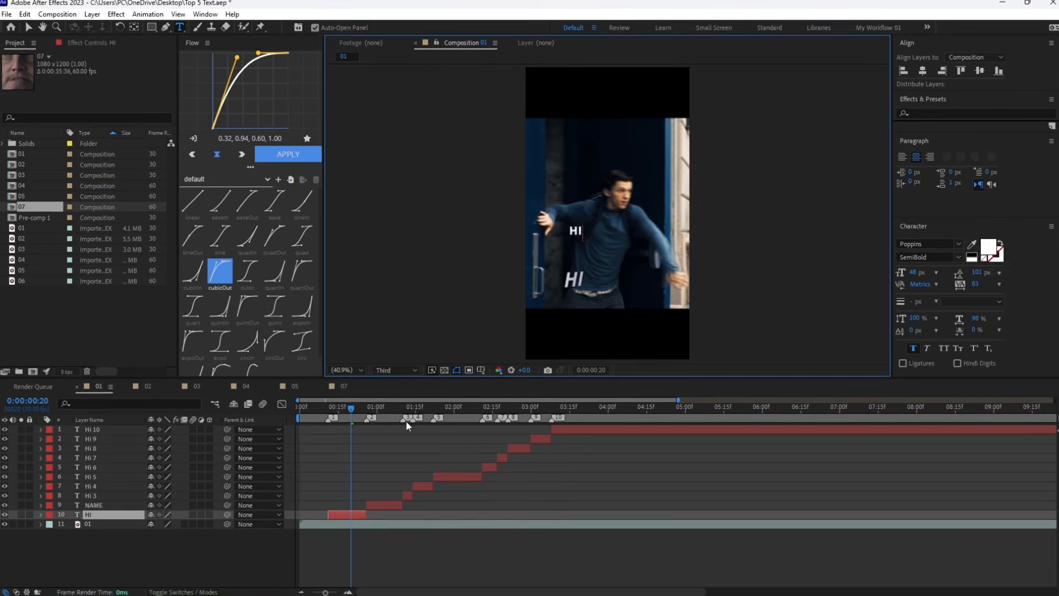
- Replace the third segment's text with IS and the fourth segment's text with PETER
click(401, 495)
key(Caps_Lock)
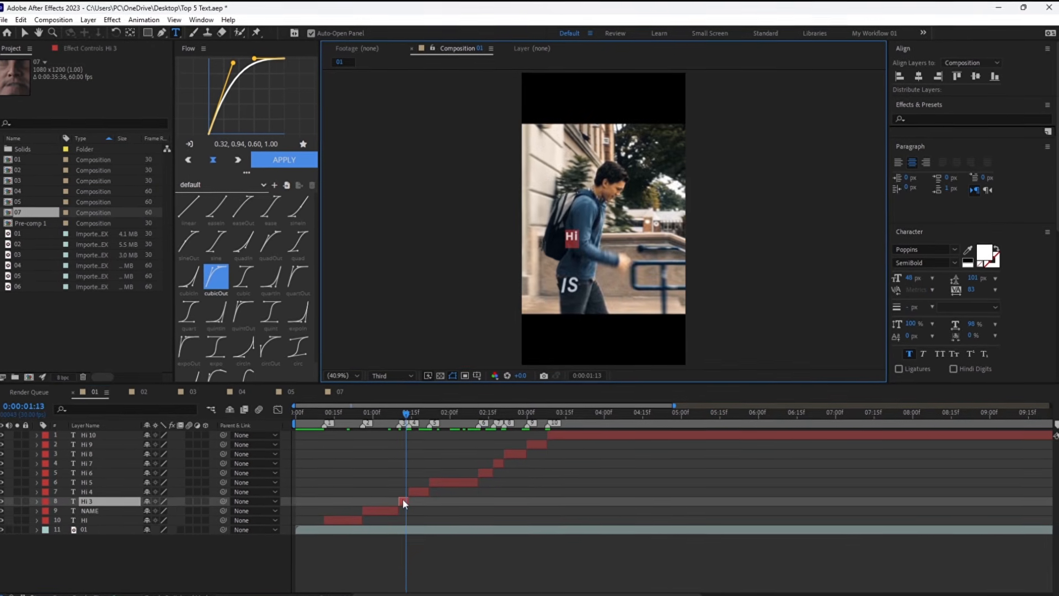
text(IS)
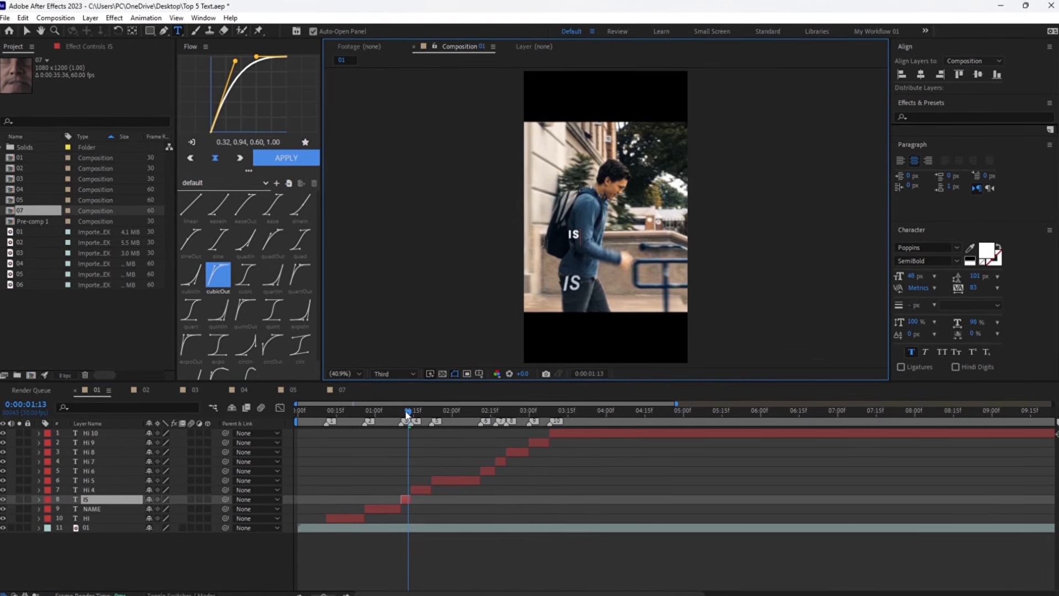
drag(408, 413, 420, 495)
double_click(420, 487)
text(PE)
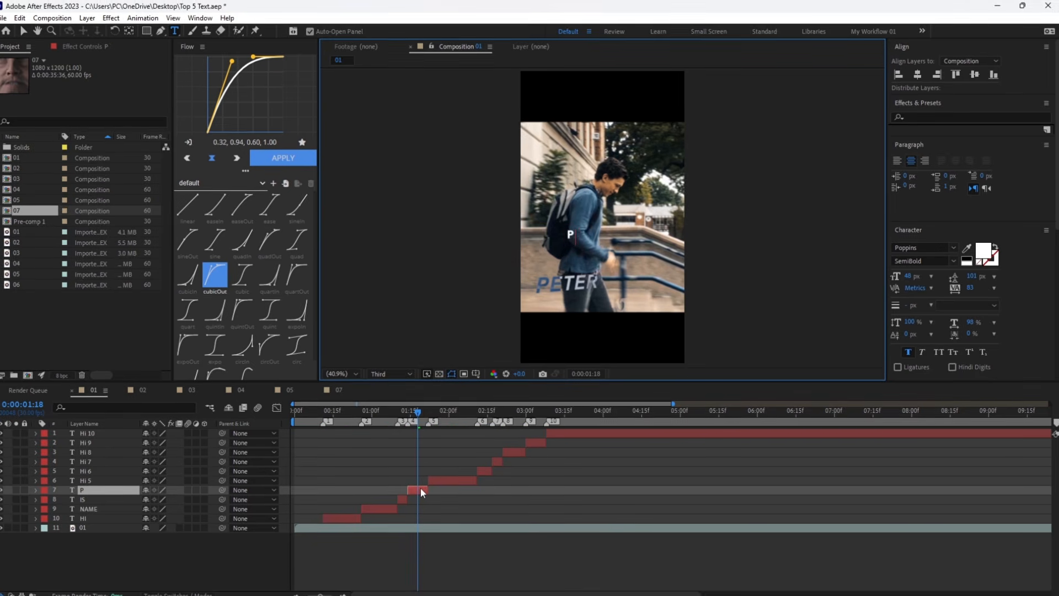
text(TER)
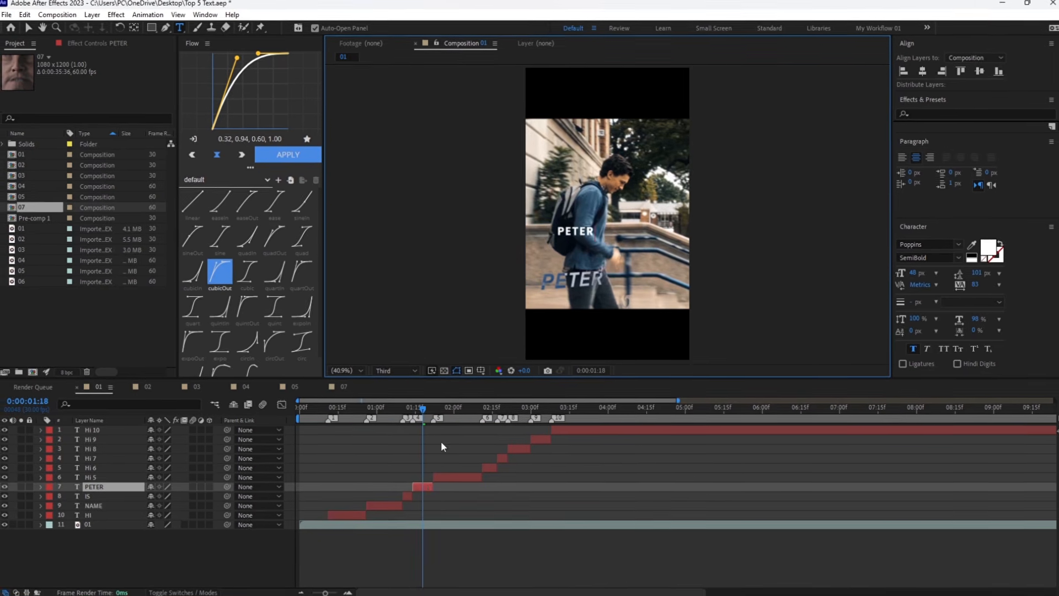
- Replace the fifth segment's text with PARKER and the sixth segment's text with YOU
click(450, 409)
double_click(442, 476)
text(PARKE)
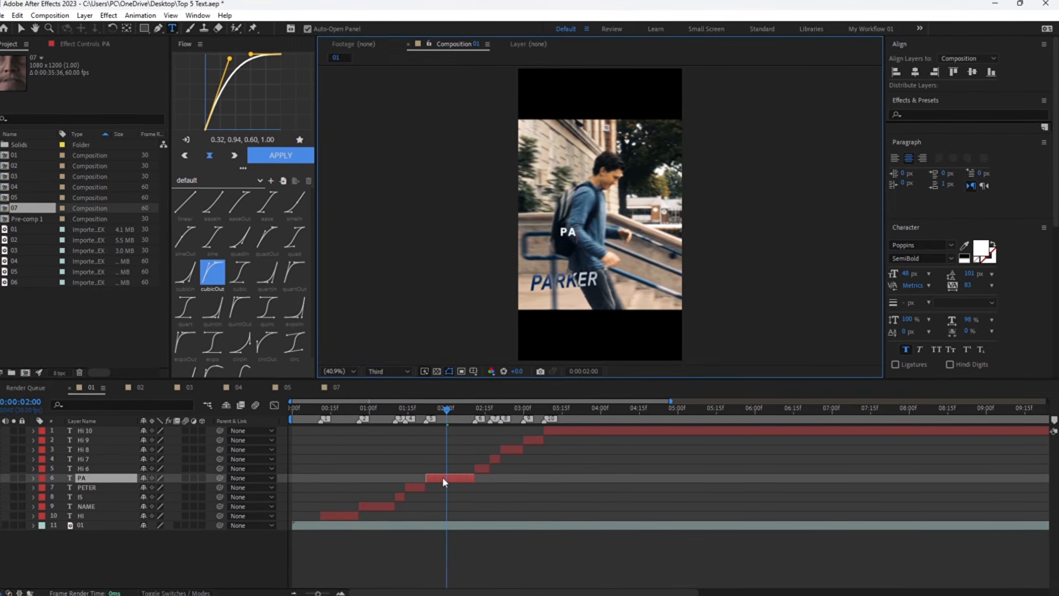
text(R)
double_click(487, 472)
text(YOU)
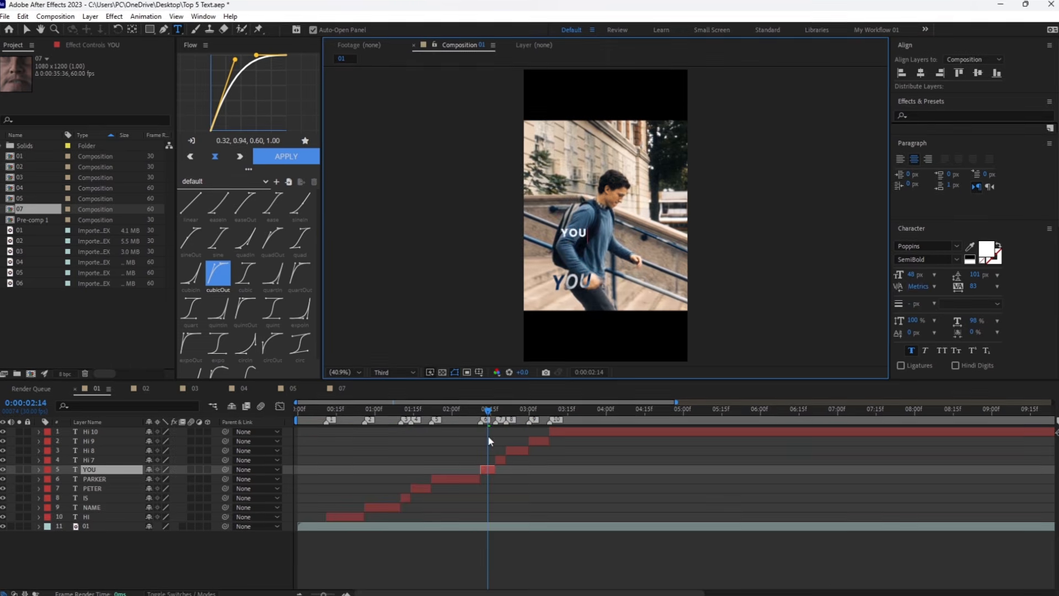
- Replace the seventh segment's text with DON'T and the eighth segment's text with REMMEMBER
double_click(497, 462)
text(DON')
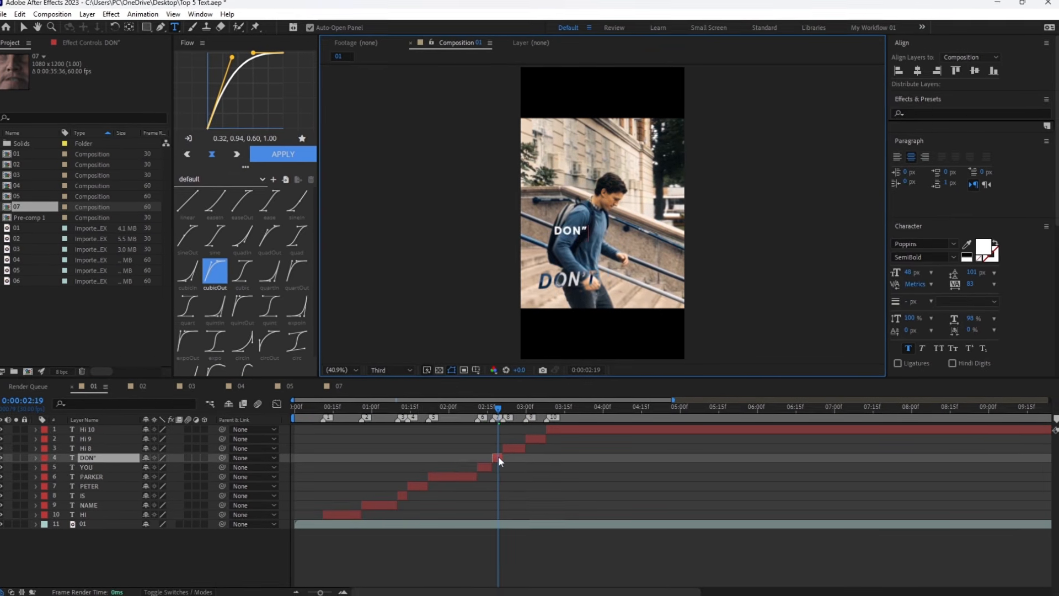
text(T)
double_click(510, 449)
text(REMME)
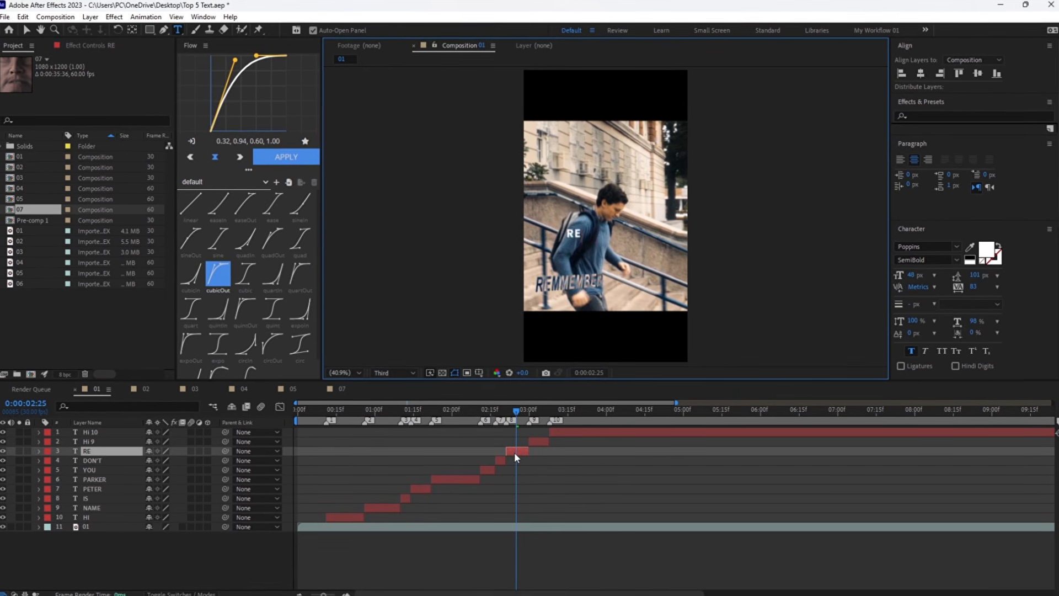
text(MBER)
- Replace the ninth segment's text with ME and the last segment's text with BUT
double_click(538, 441)
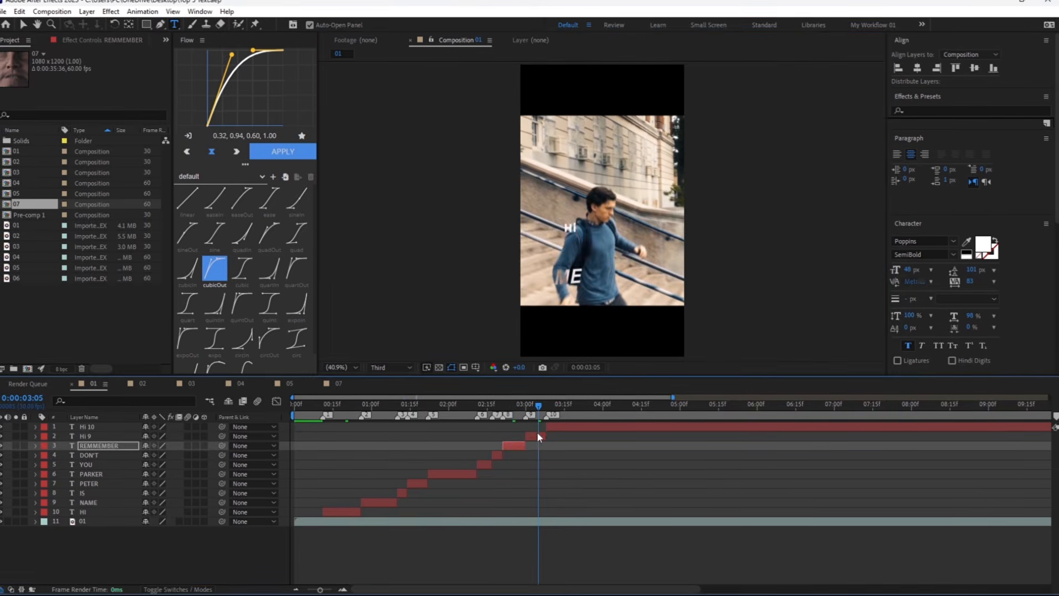
text(ME)
double_click(569, 426)
text(BUT)
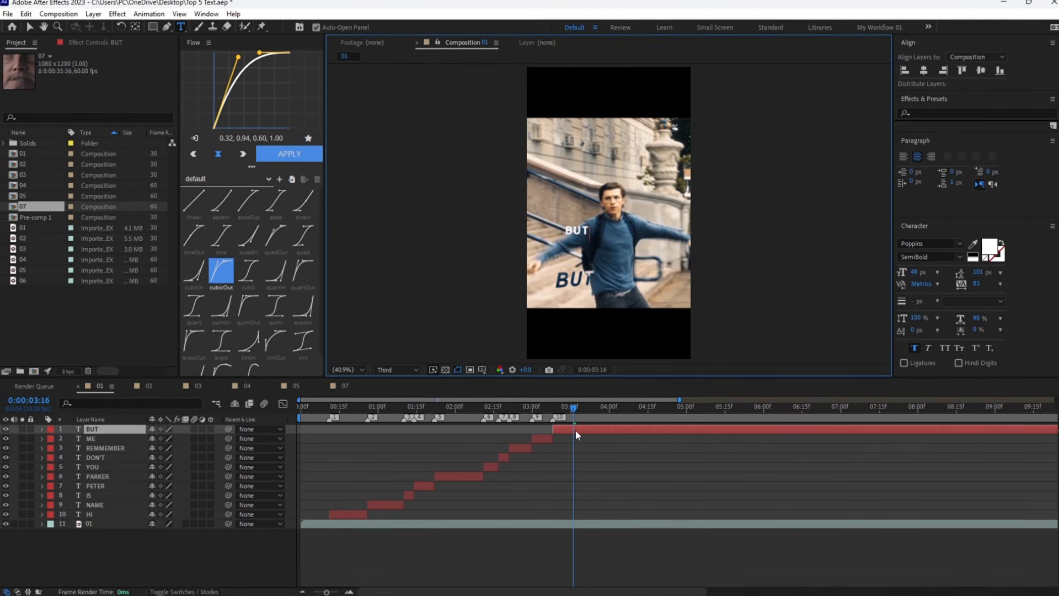
- Cut the BUT layer so it ends at 0:00:03:26, end the work area there, and preview the captions
key(ctrl+shift+d)
key(Delete)
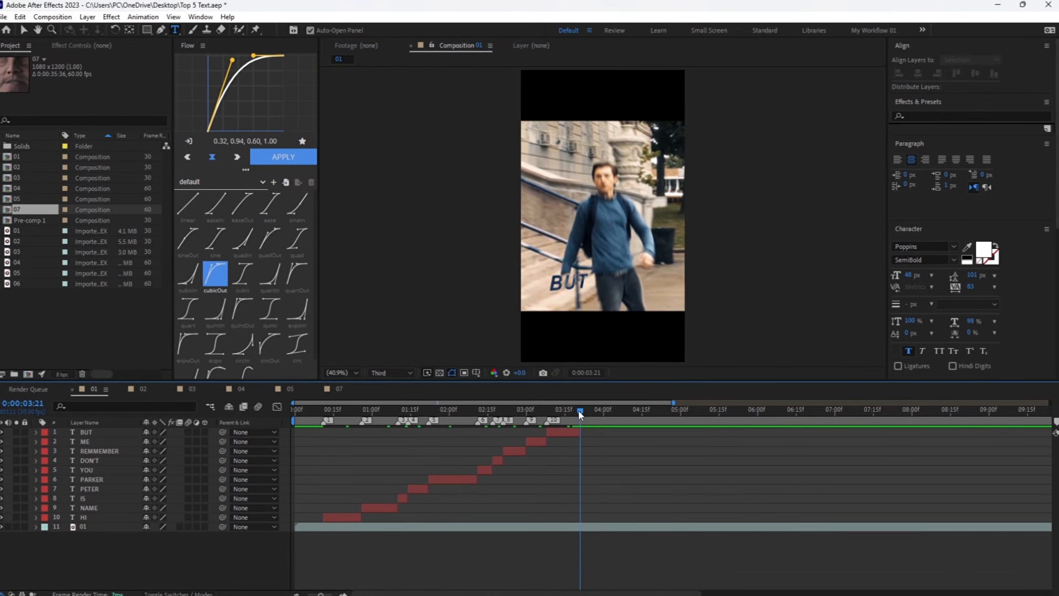
click(605, 425)
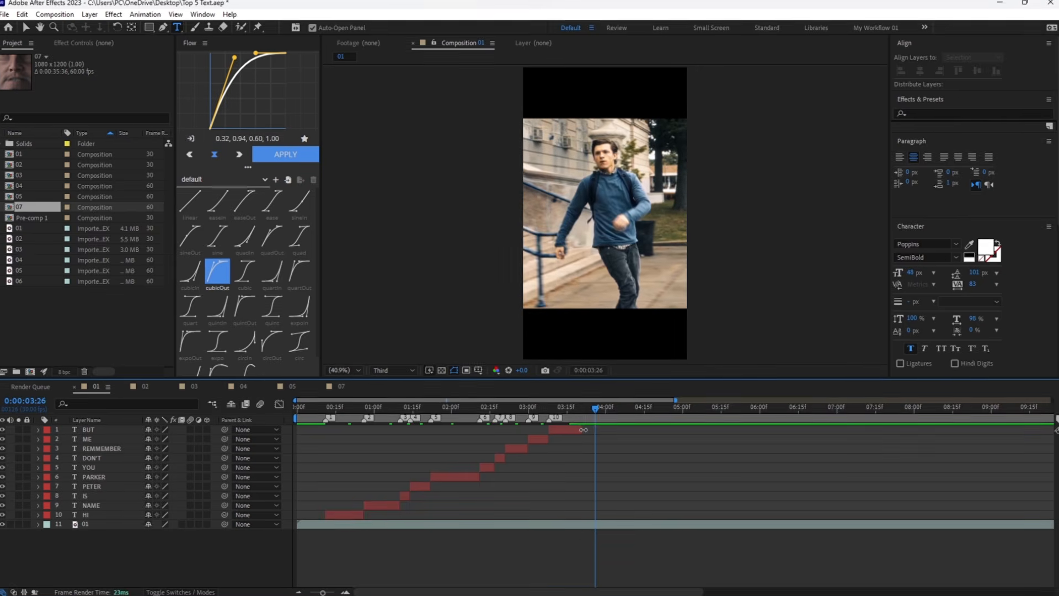
drag(583, 429, 333, 434)
key(n)
key(space)
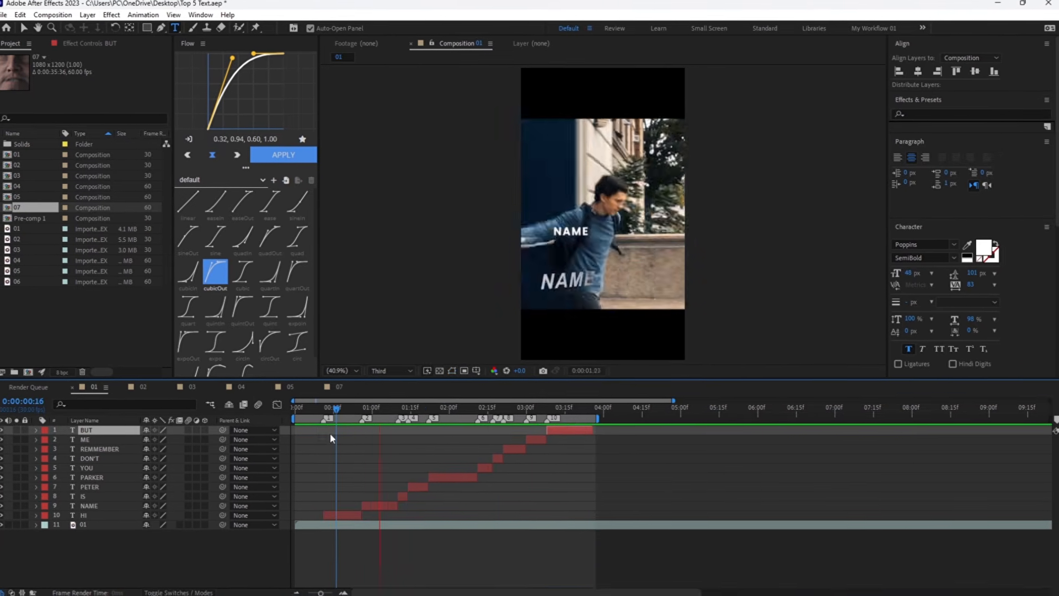
- Set the blending mode of all ten text layers to Difference
click(552, 408)
shift+click(343, 515)
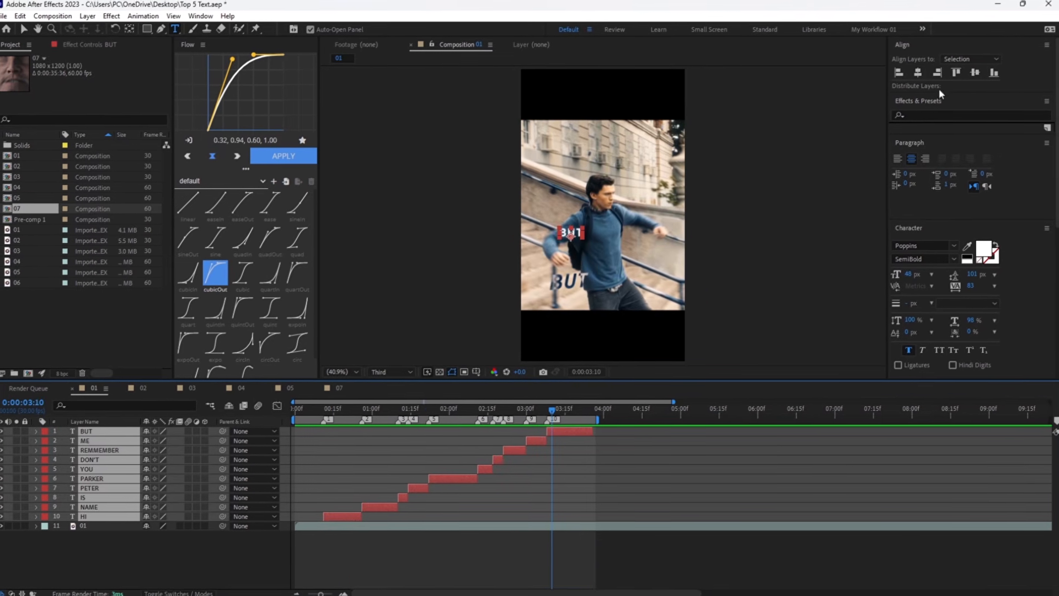
click(939, 89)
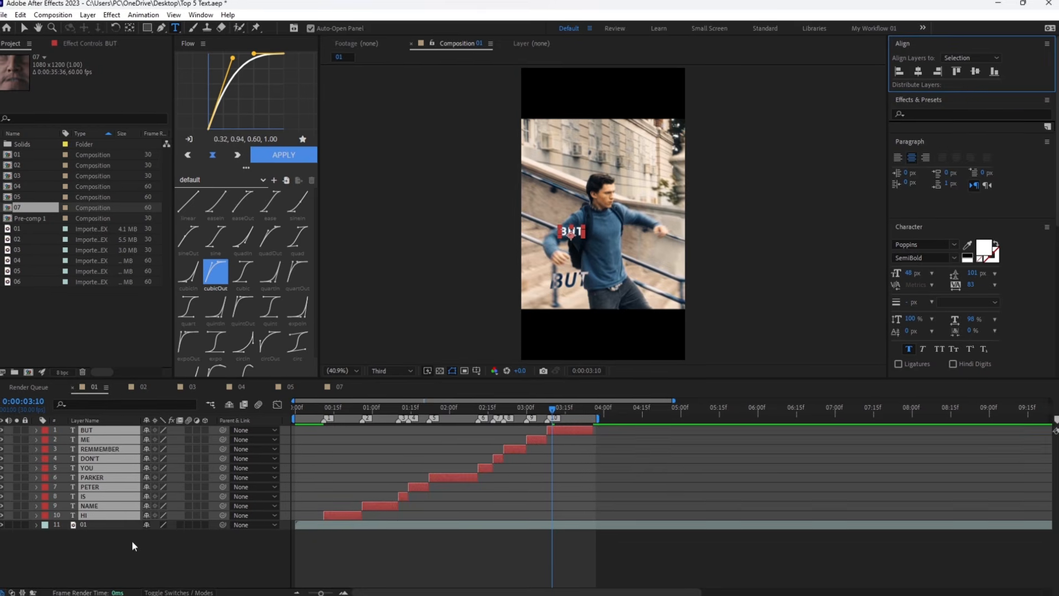
click(178, 591)
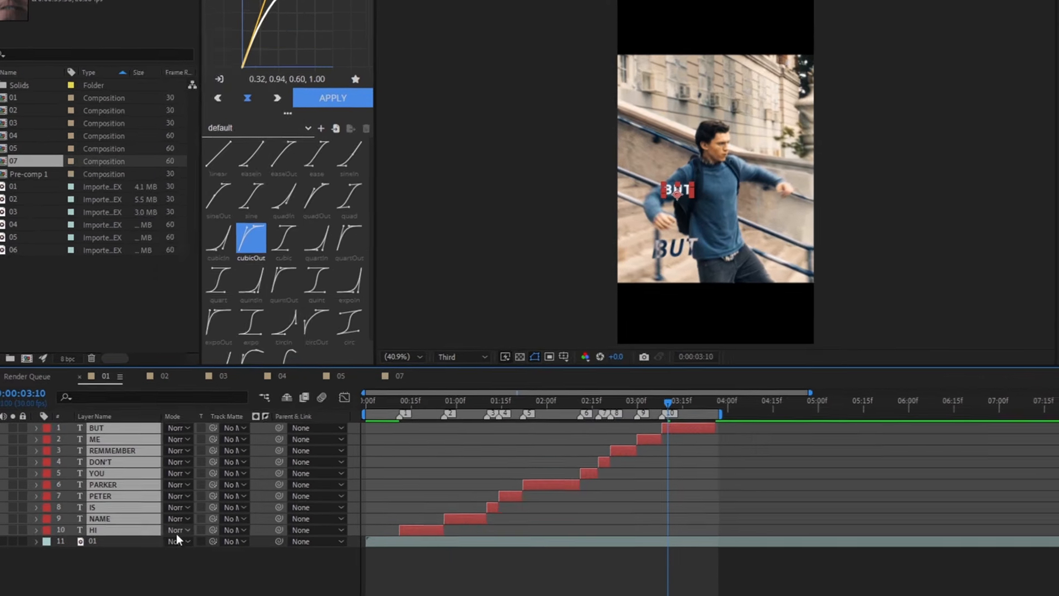
click(177, 530)
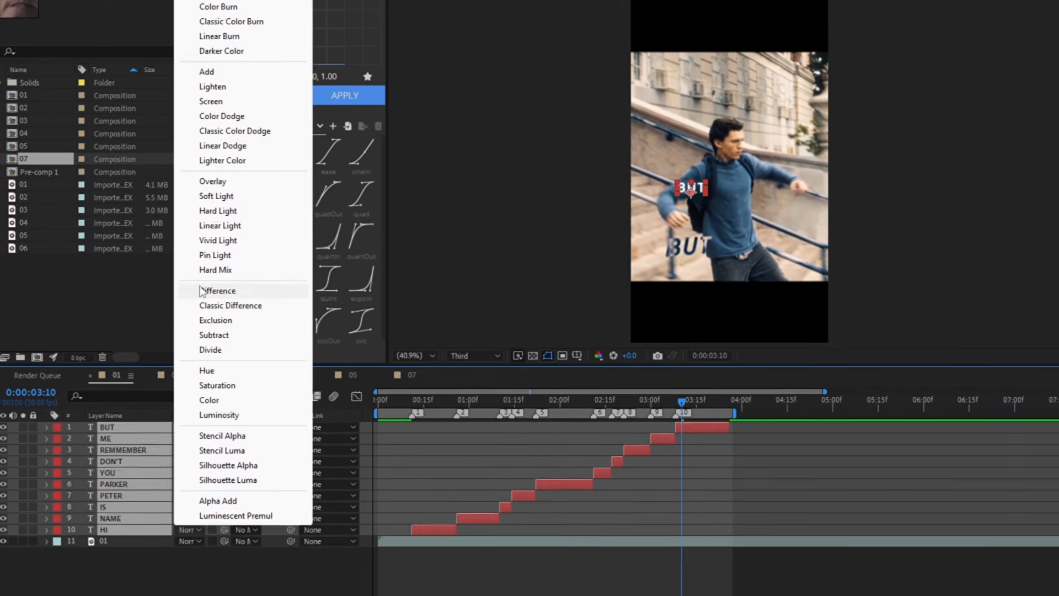
click(201, 292)
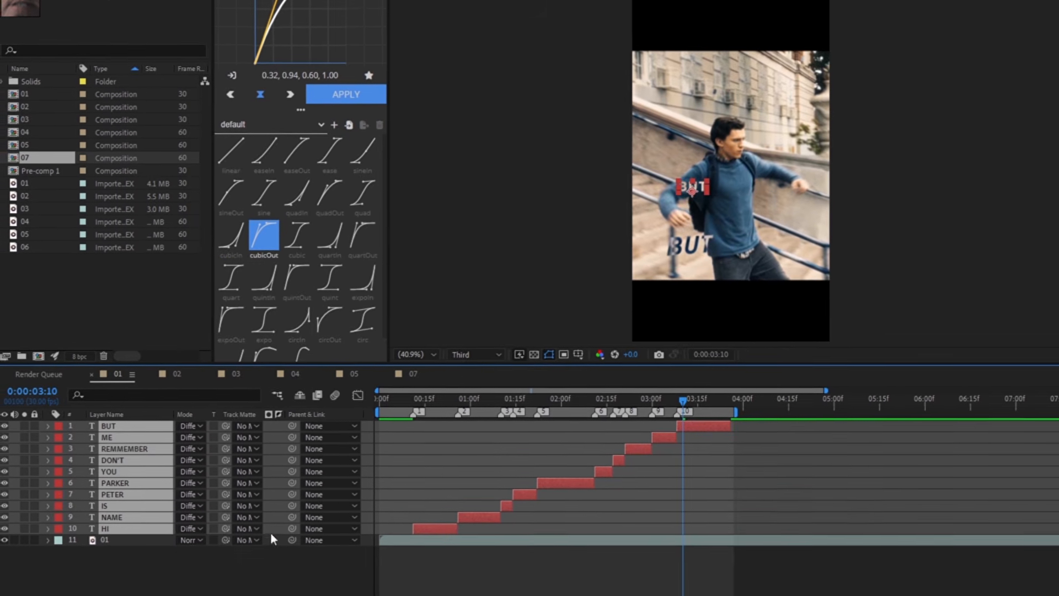
- Make all ten text layers 3D, with a Y Rotation of -15° and a Scale of 132%
key(F4)
click(243, 529)
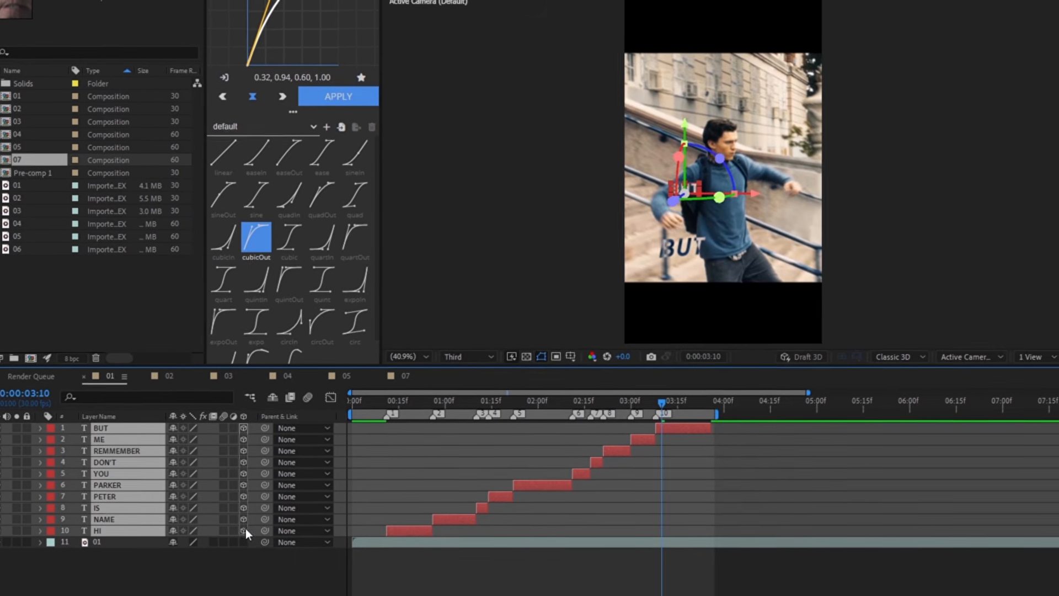
click(44, 531)
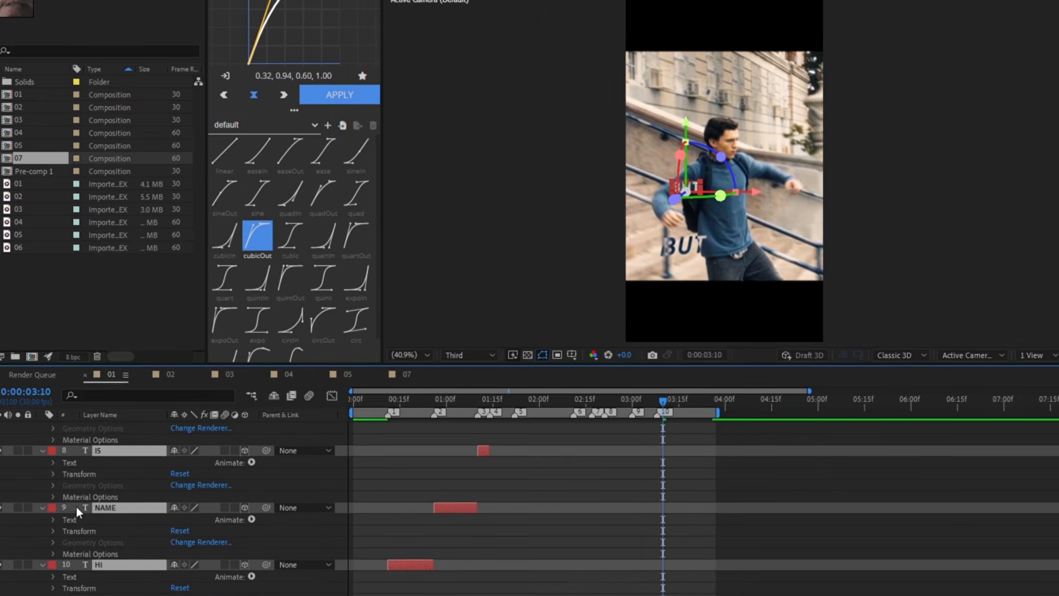
click(55, 477)
mouse_move(192, 547)
mouse_down()
mouse_move(174, 542)
mouse_move(183, 541)
mouse_up()
drag(208, 507, 226, 507)
- Move the text layers down to just above the footage's existing captions and enable motion blur on all ten
drag(683, 113, 704, 164)
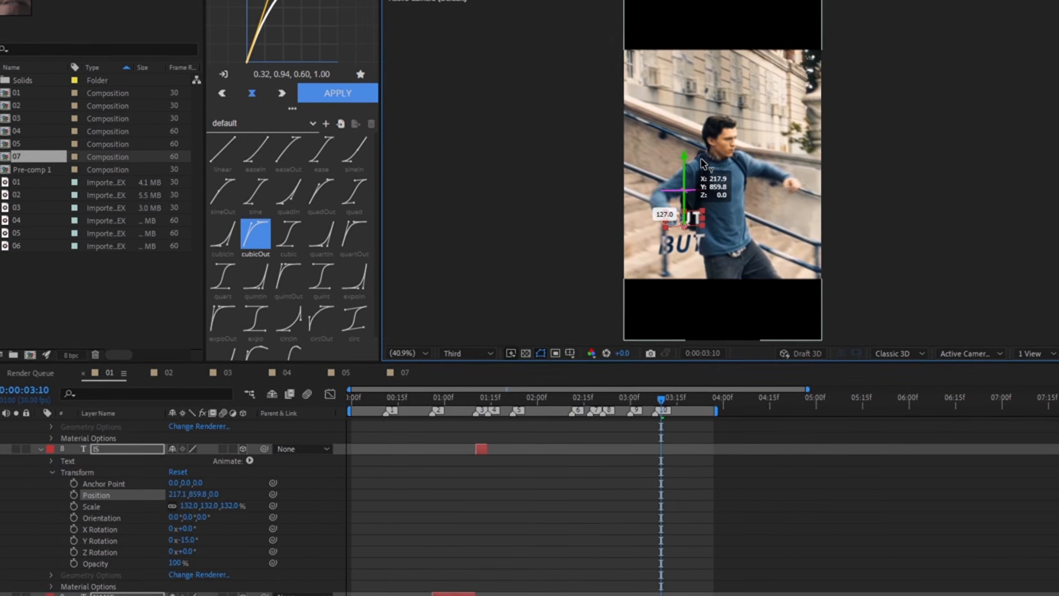
key(w)
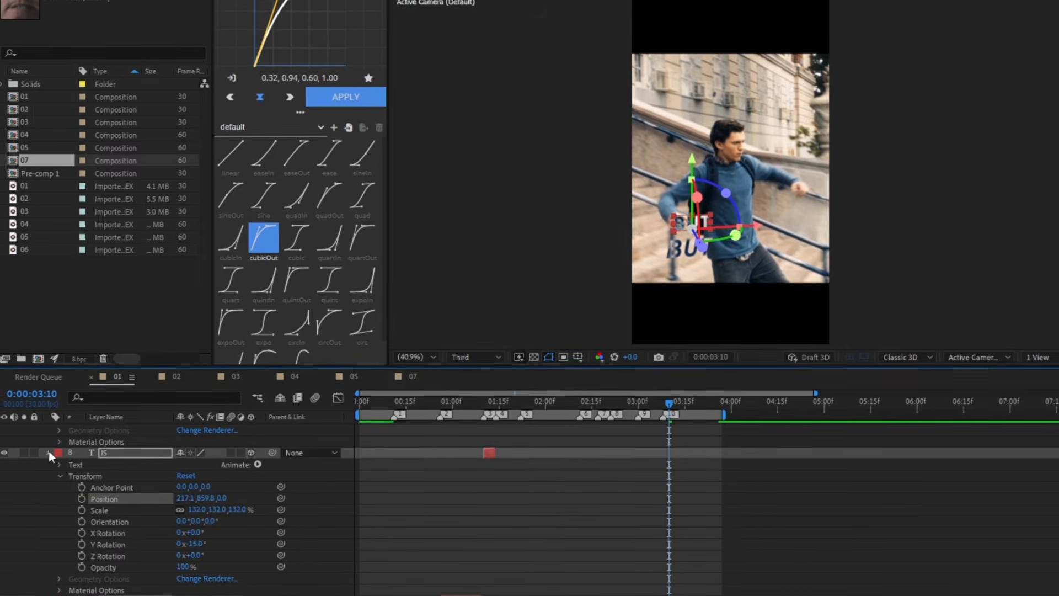
click(46, 451)
click(229, 528)
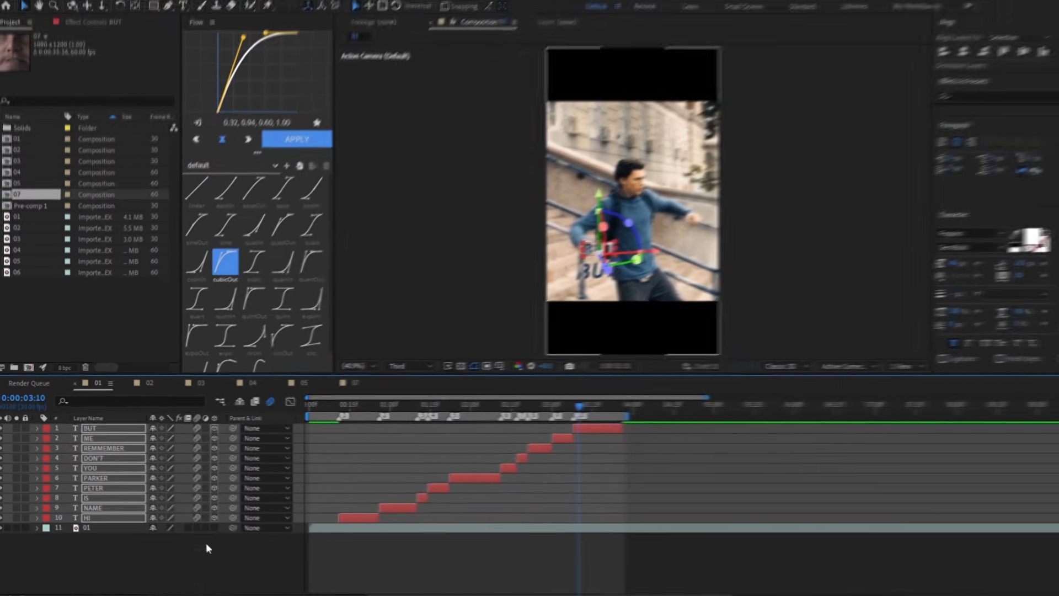
click(206, 545)
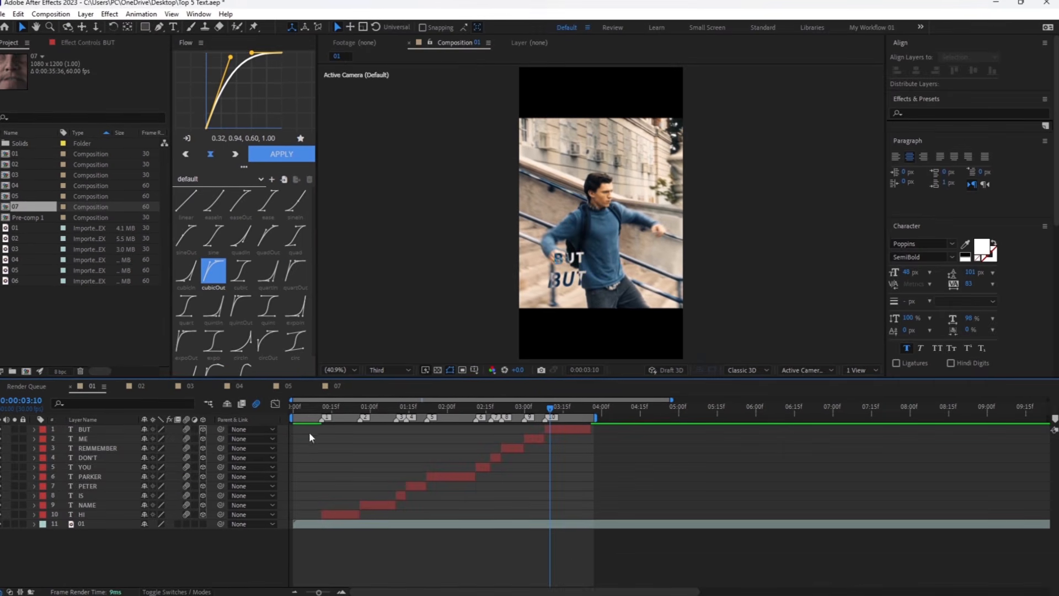
- Play back the composition from the start to review the word timing, and select the HI layer
key(space)
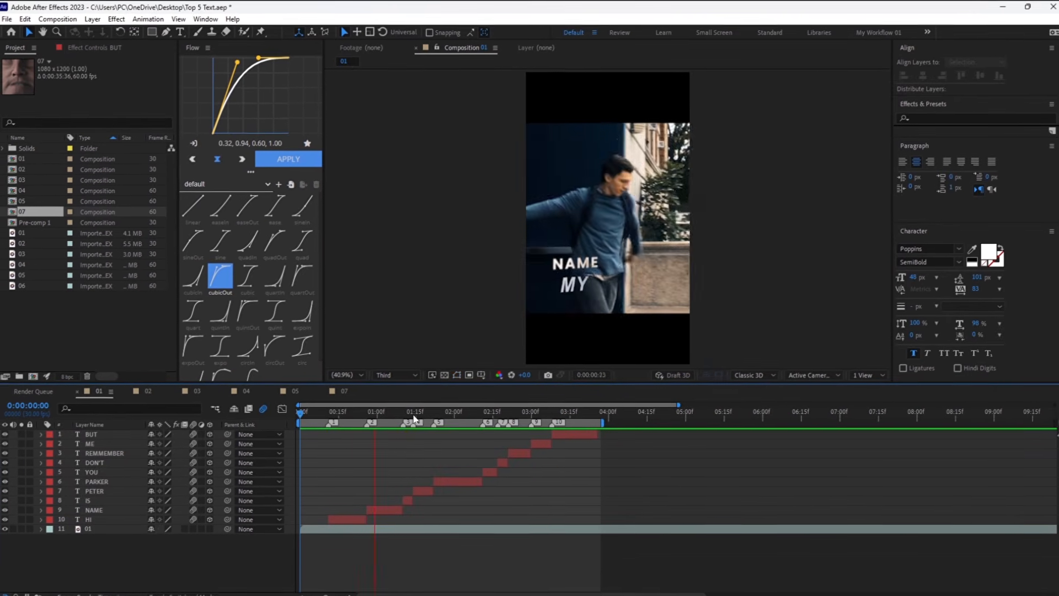
click(408, 411)
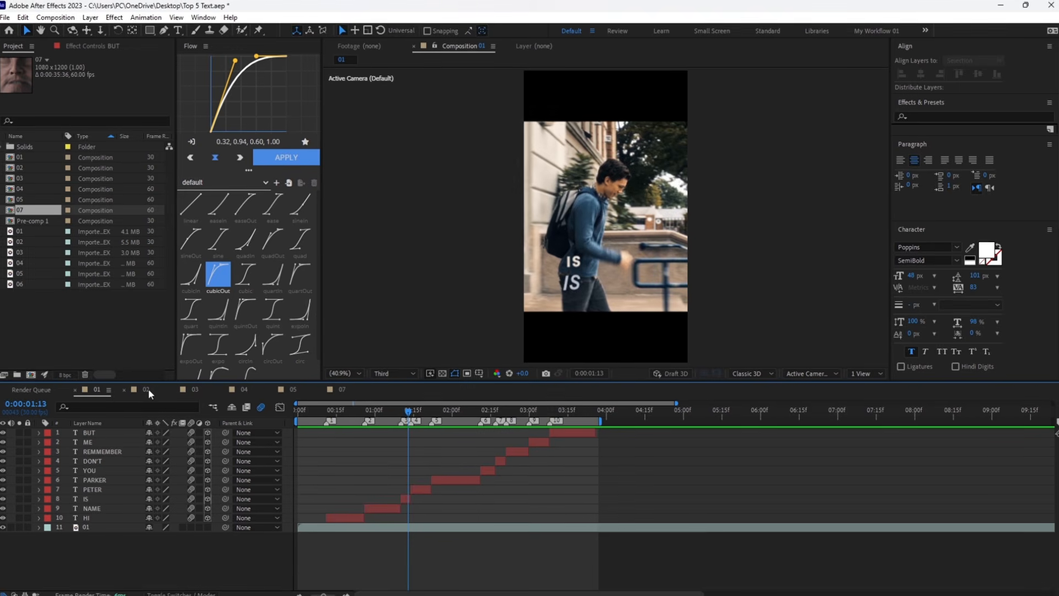
click(341, 519)
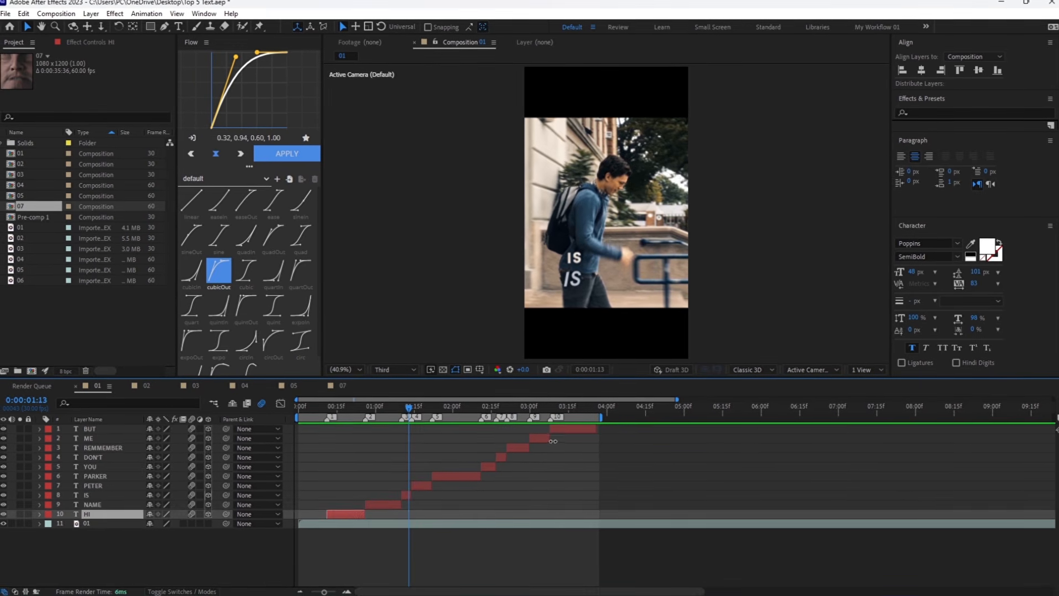
- Apply faux italic to all ten text layers in composition 01
shift+click(566, 433)
click(954, 257)
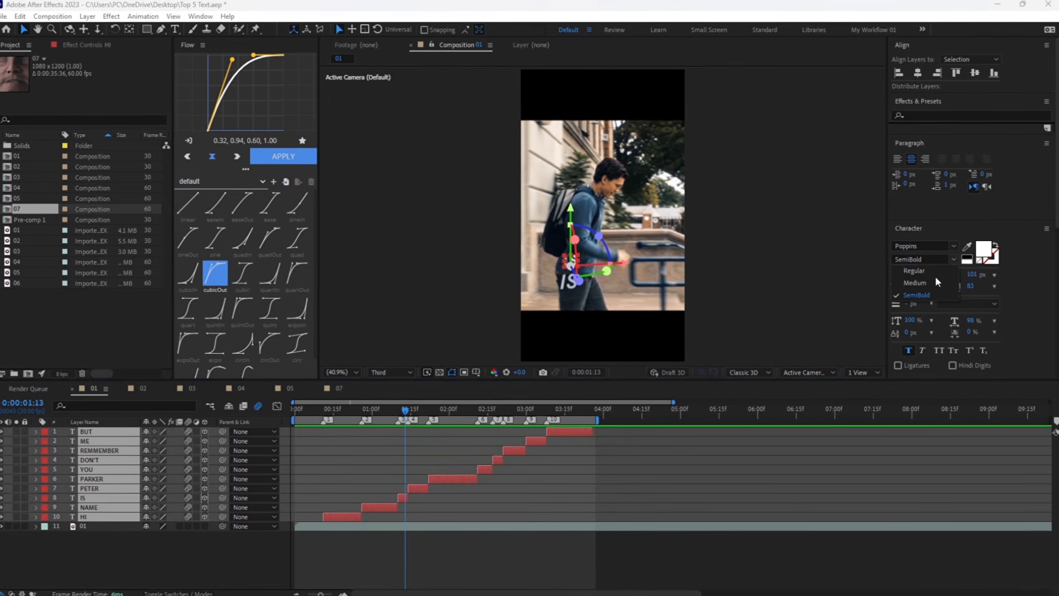
click(921, 349)
click(922, 350)
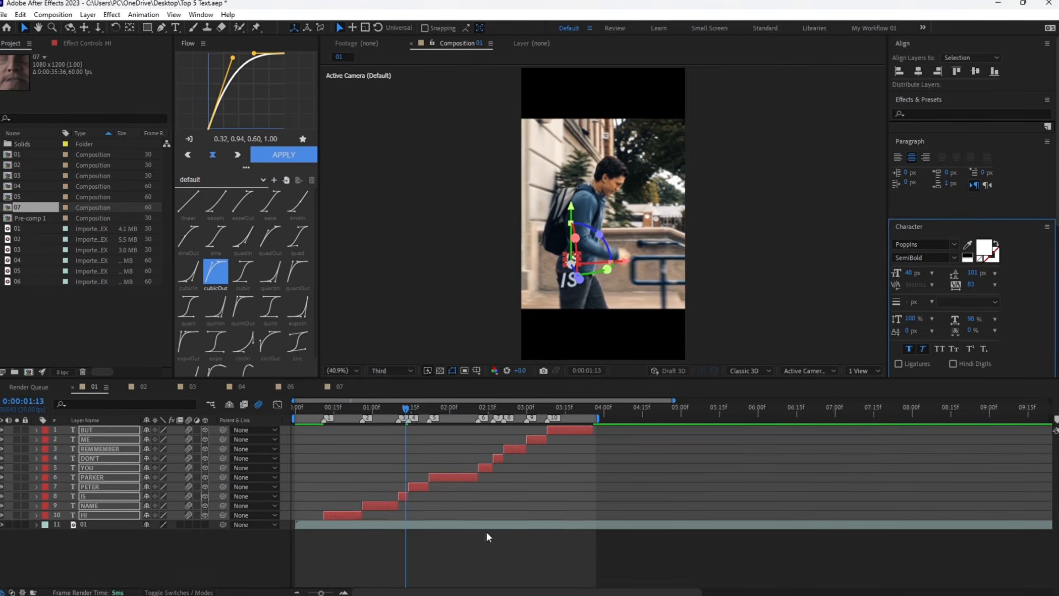
- Deselect the text layers and play back composition 01 from the start to review the italic captions
click(487, 535)
drag(350, 407, 274, 415)
key(space)
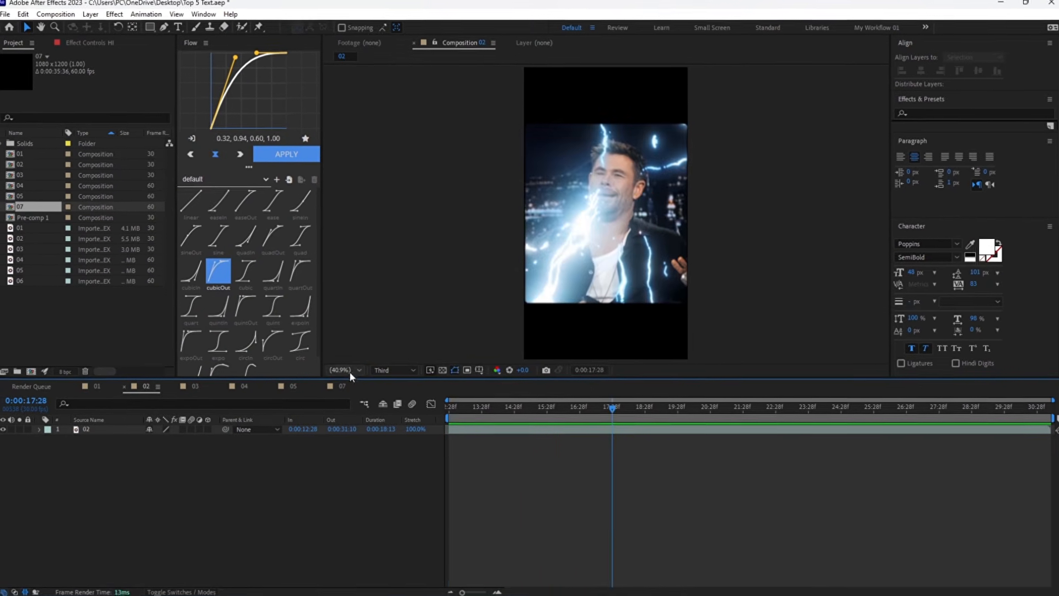
- View composition 02 at 100%, play it from about 0:00:15:11, and park the playhead at 0:00:16:12 on the POWERFUL STORMISH caption
click(349, 373)
click(361, 498)
click(531, 409)
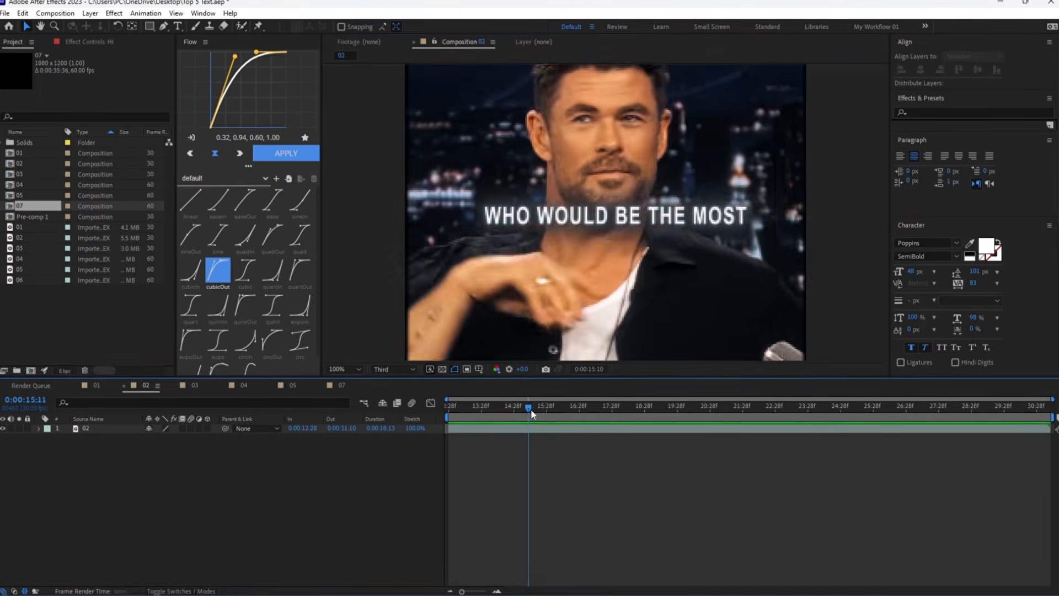
key(space)
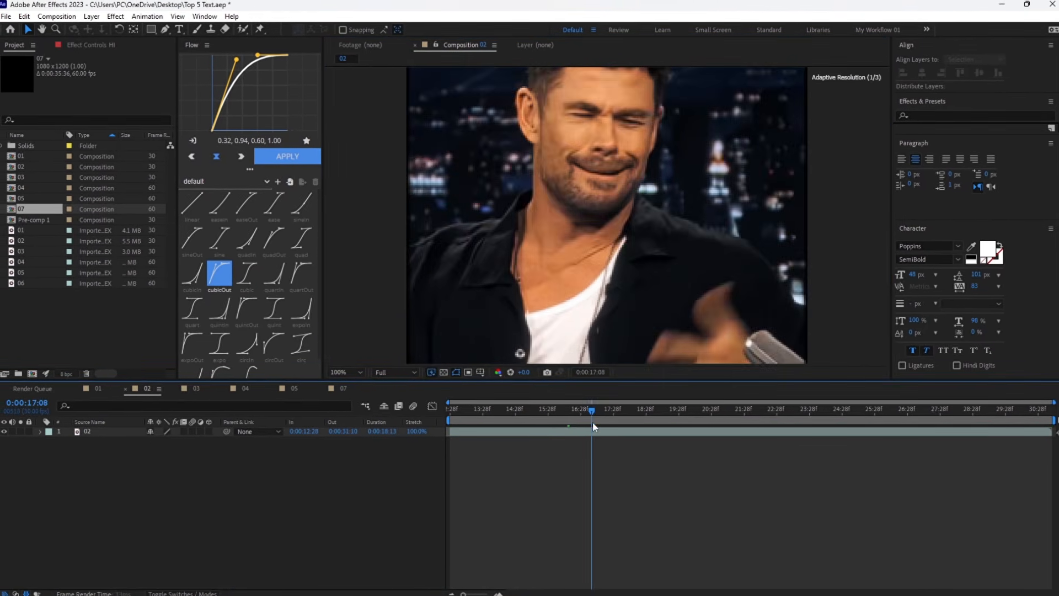
drag(592, 422, 563, 422)
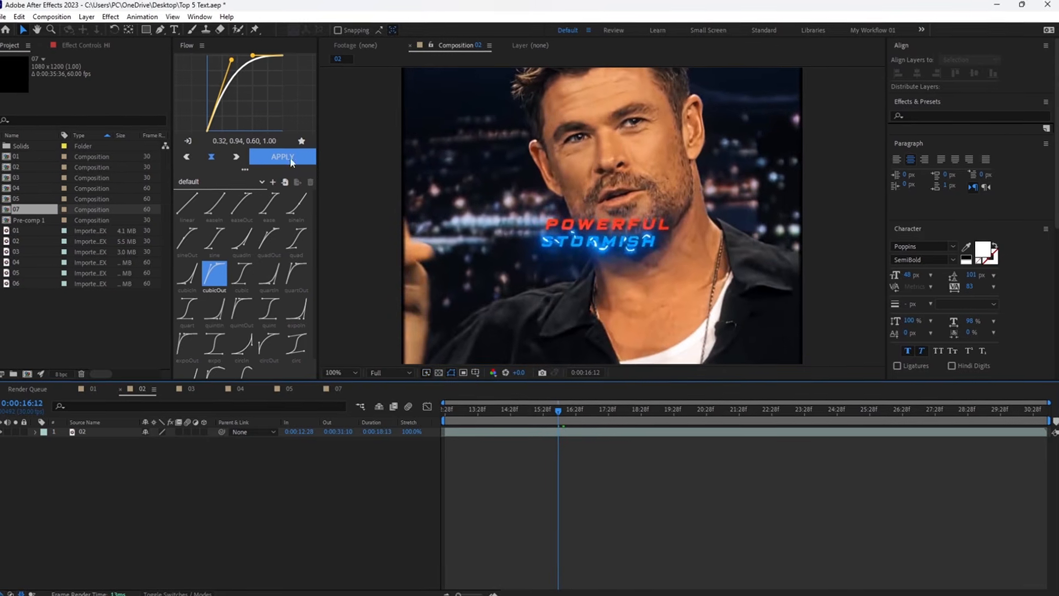
- Add a text layer reading STORMISH over the man's chest, below the footage's existing caption
click(174, 29)
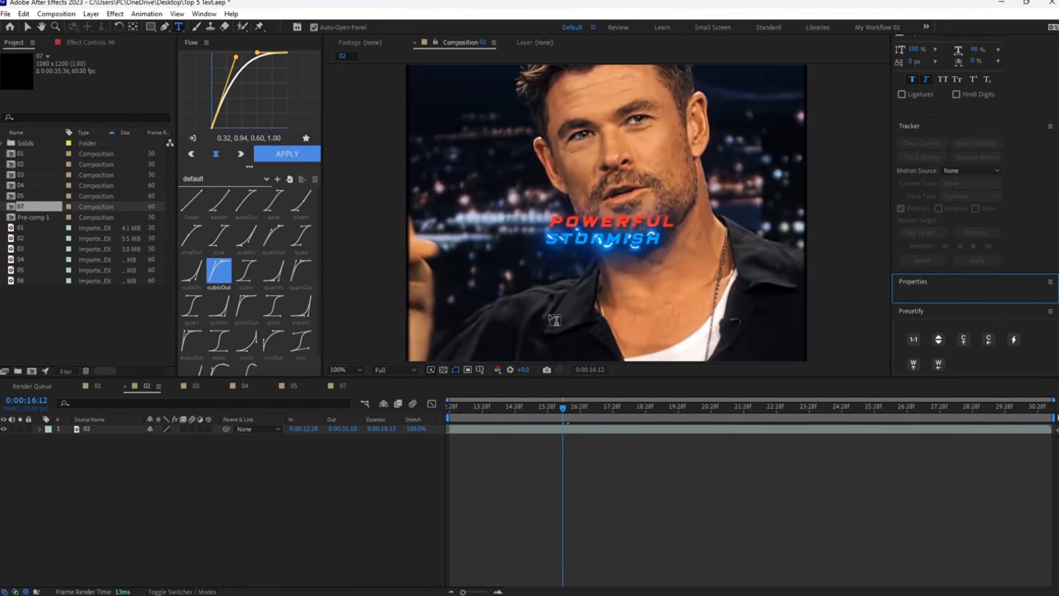
click(554, 320)
text(ST)
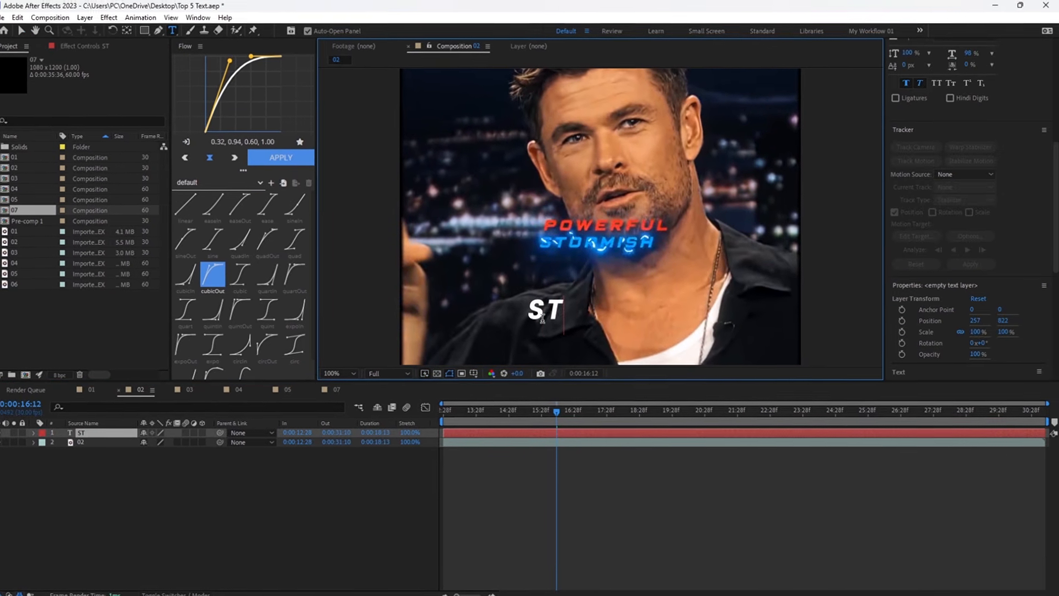
text(OM)
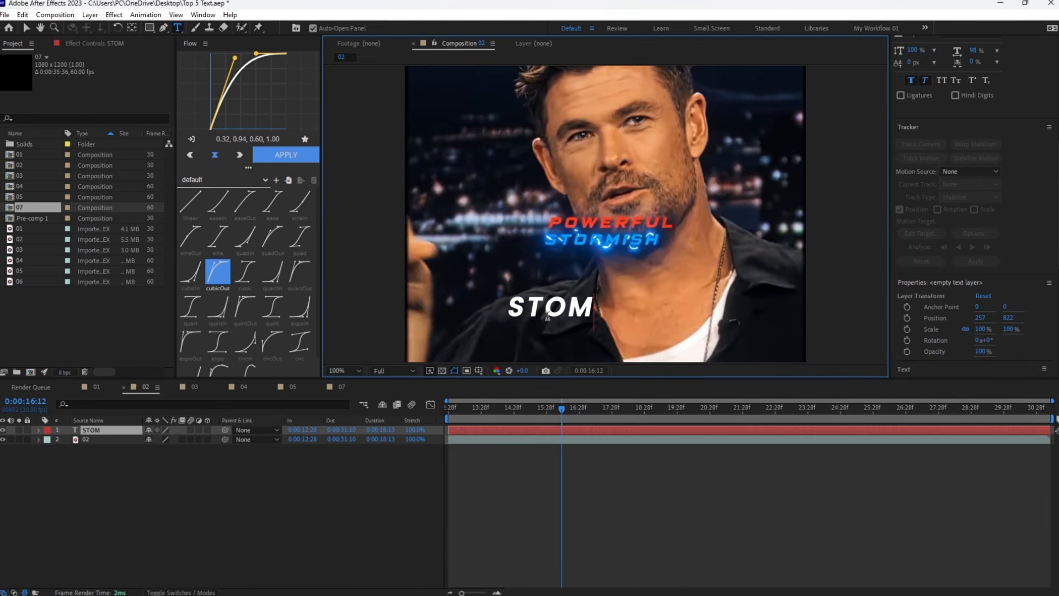
key(BackSpace)
text(RMIS)
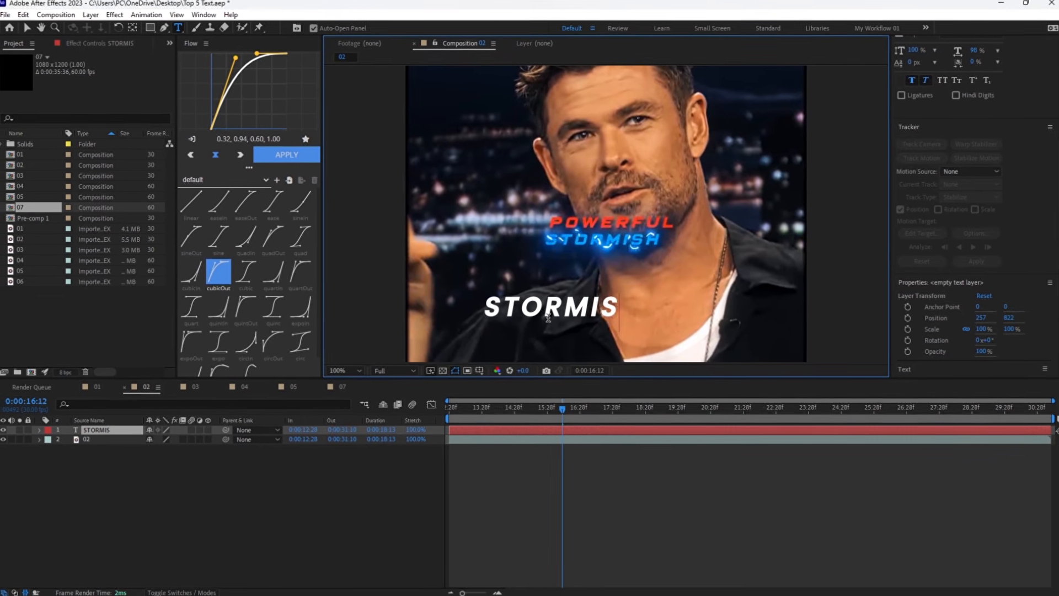
text(H)
- Set the font of the whole STORMISH text to TacticSansExd-BldIt
drag(611, 310, 343, 301)
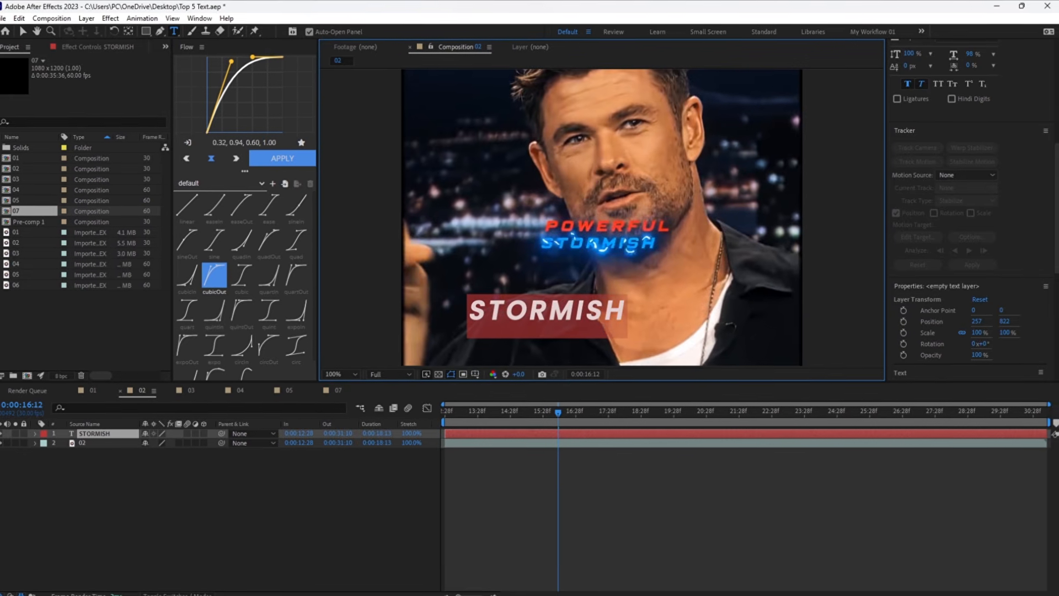
scroll(910, 248, up, 5)
click(945, 246)
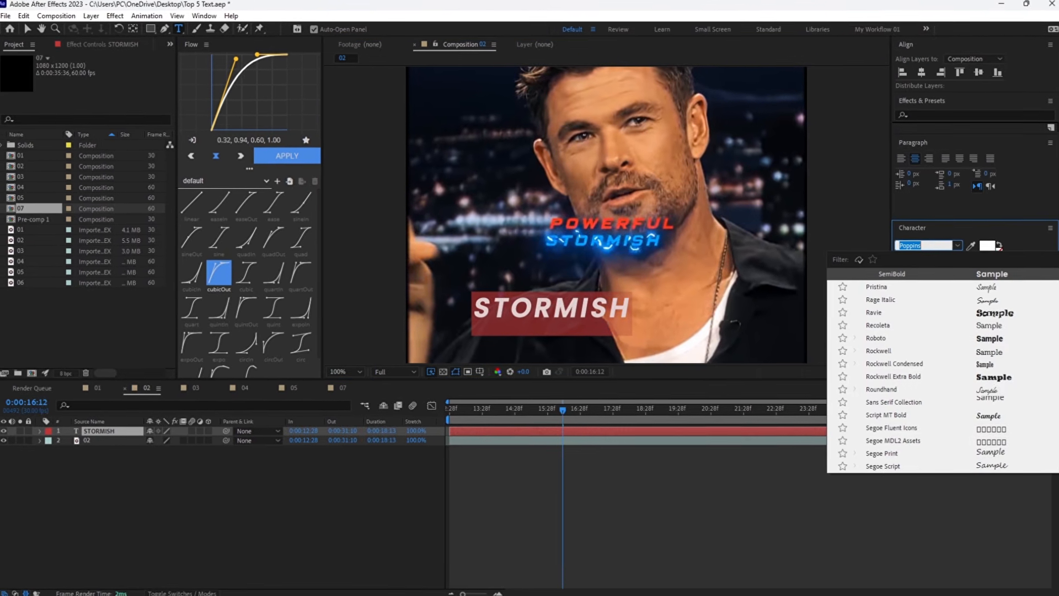
click(954, 245)
scroll(937, 370, up, 15)
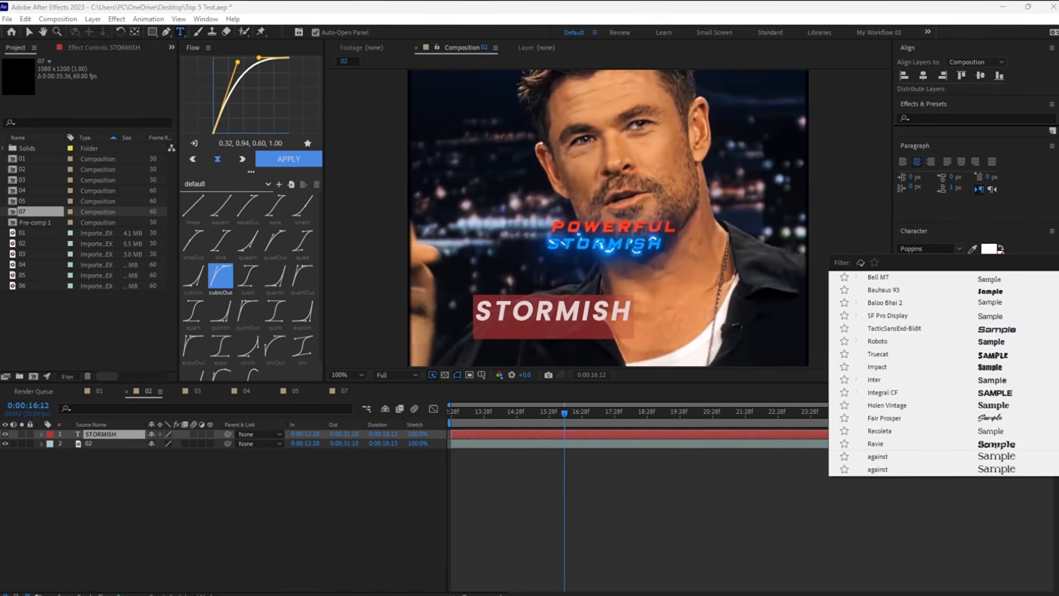
click(894, 328)
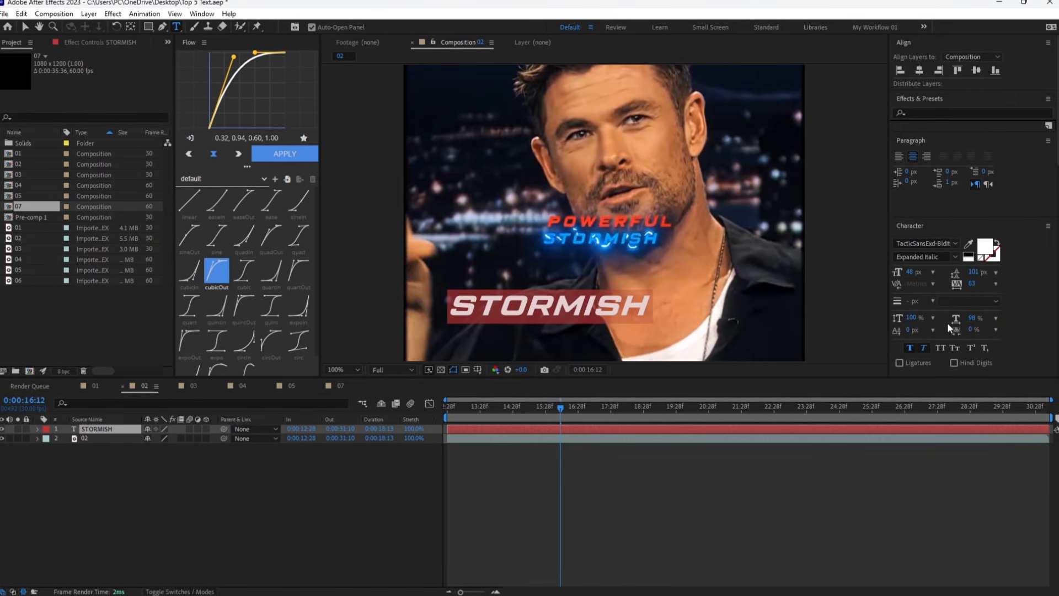
- Set the STORMISH text's fill colour to blue 1A7DE2 and centre the layer horizontally in the composition
click(993, 247)
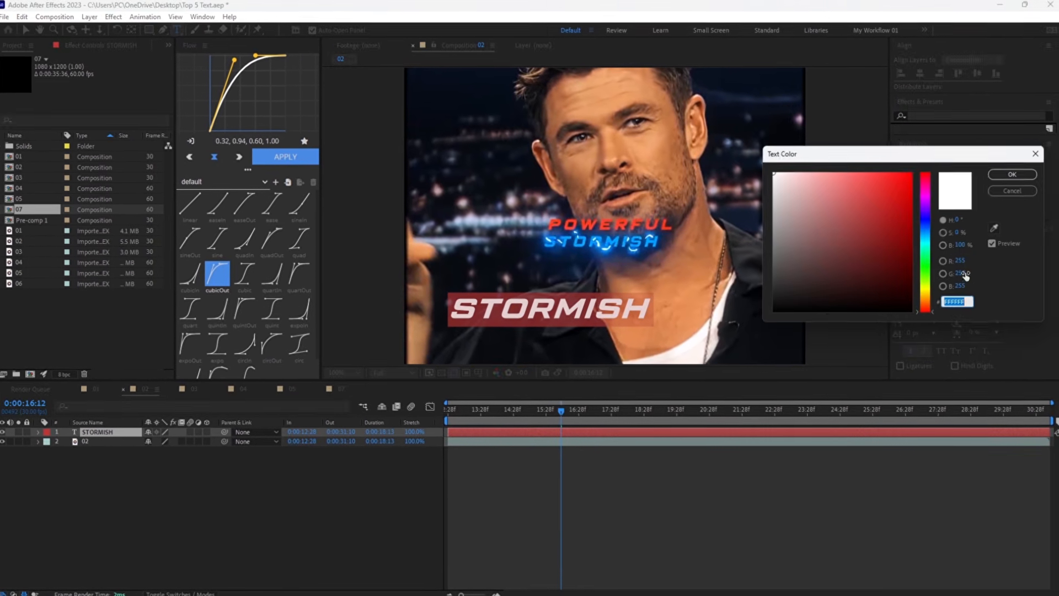
drag(930, 242, 929, 232)
click(898, 190)
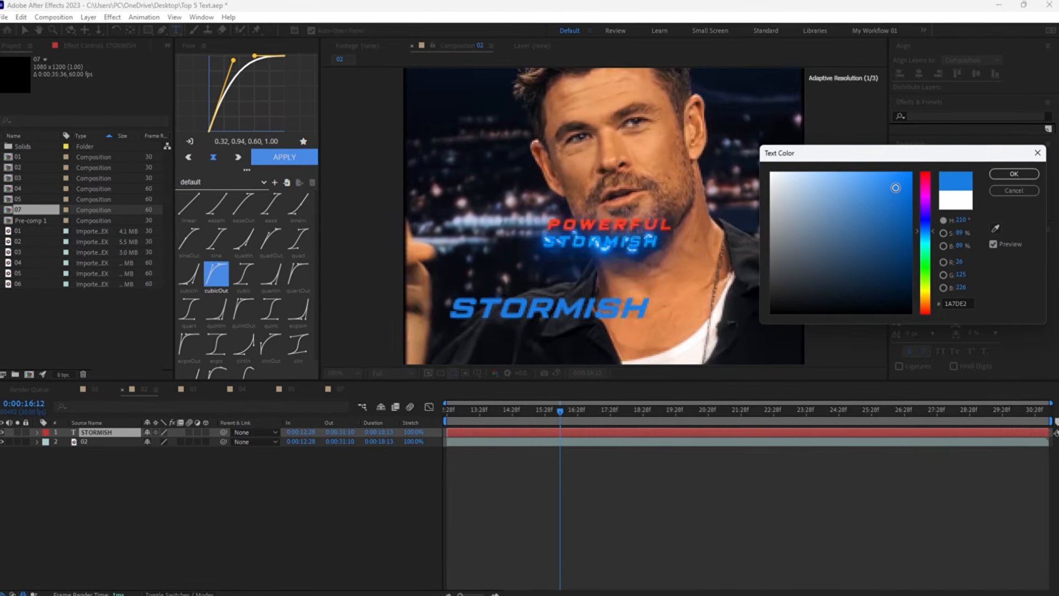
key(Return)
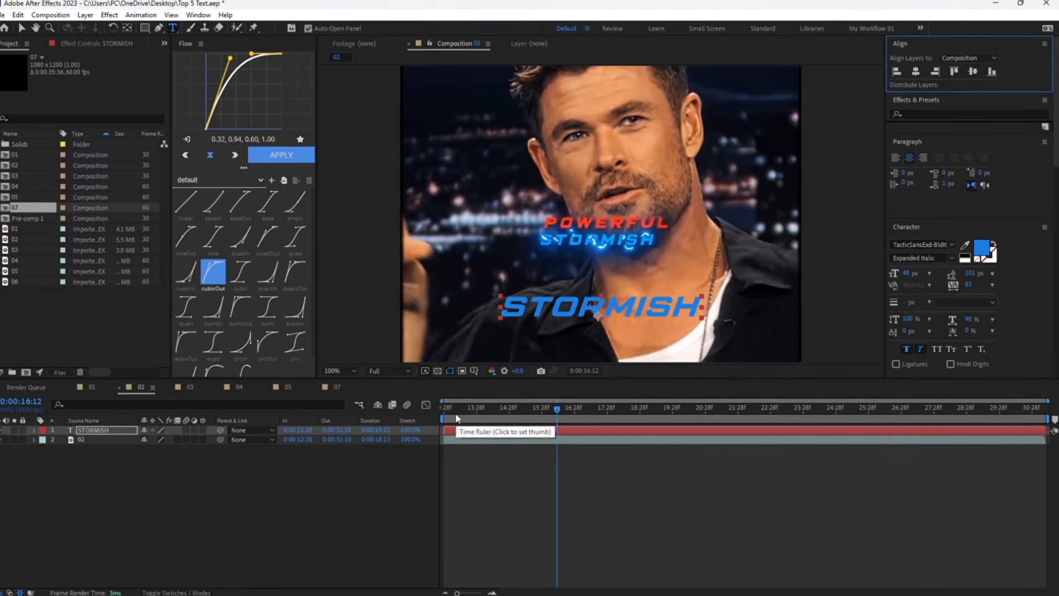
- Trim the start of the STORMISH layer to 0:00:16:05, where the footage's own STORMISH caption appears
key(Home)
drag(485, 411, 557, 424)
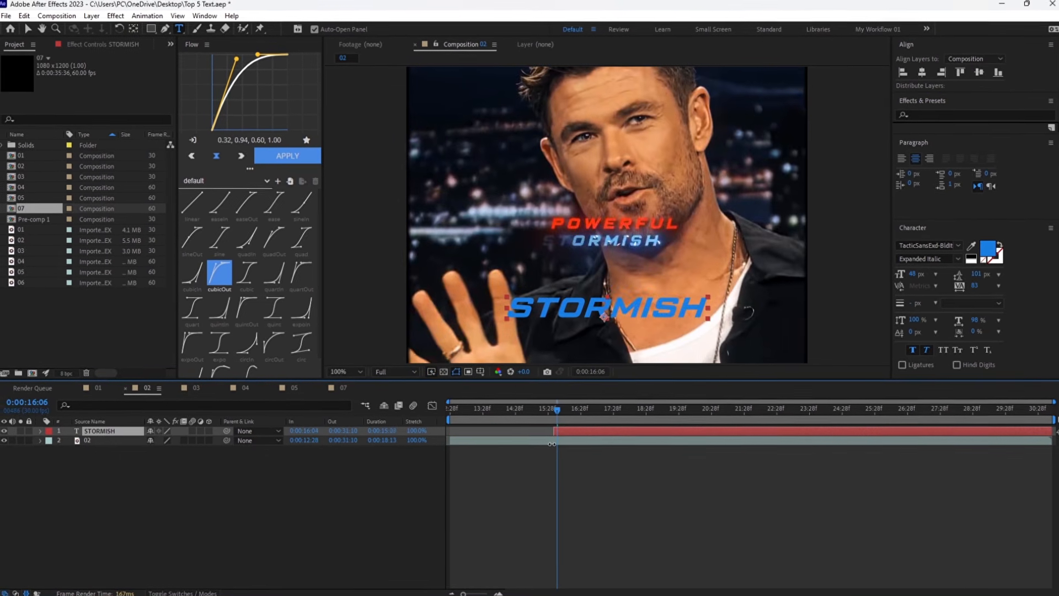
key(alt+bracketleft)
- Fit the composition in the viewer and apply the "text electricity" preset to the STORMISH layer
click(347, 372)
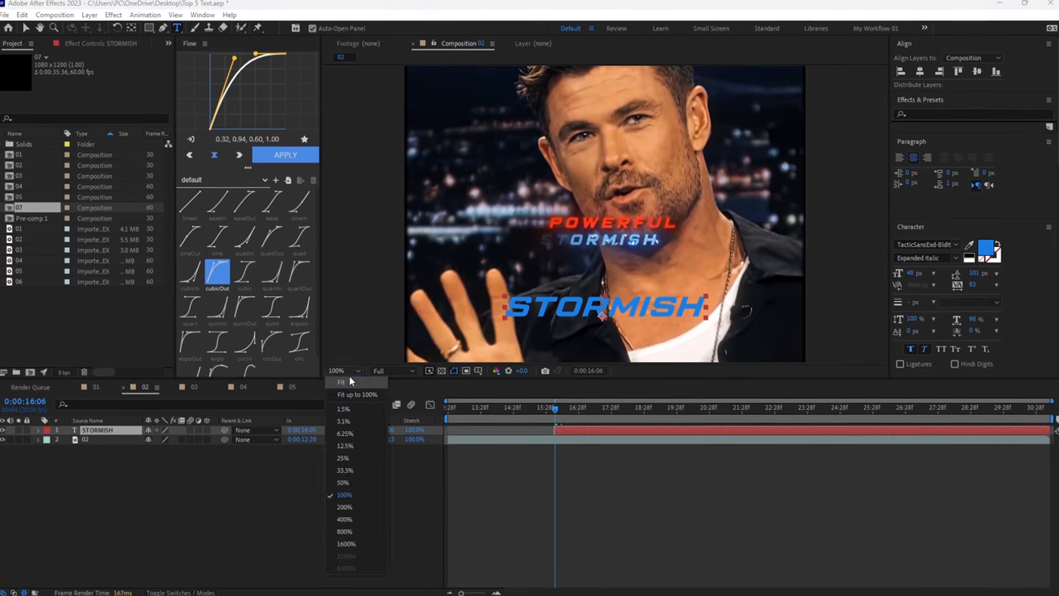
click(350, 378)
key(ctrl+space)
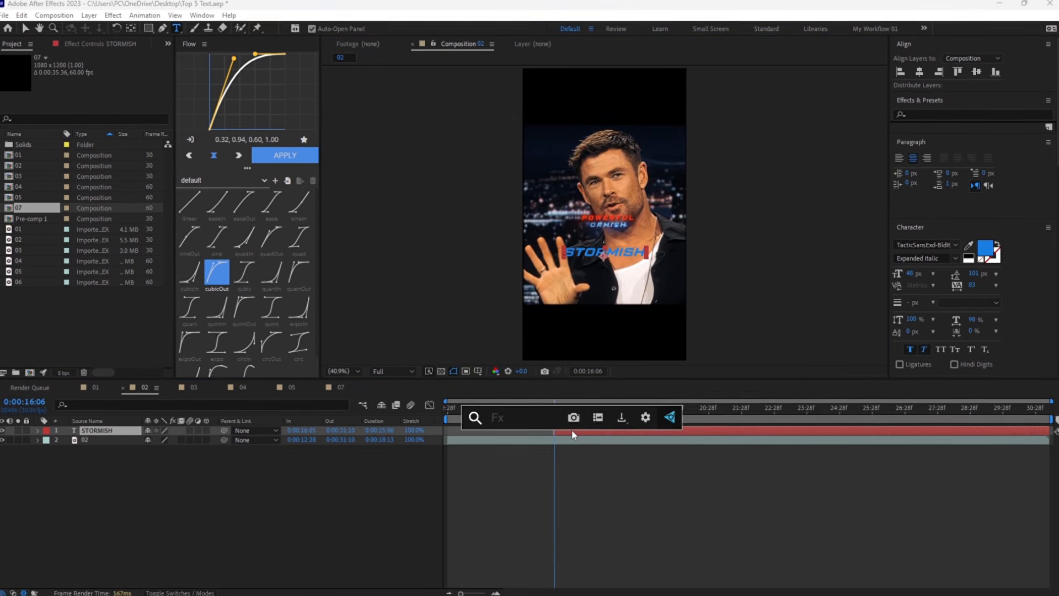
text(text )
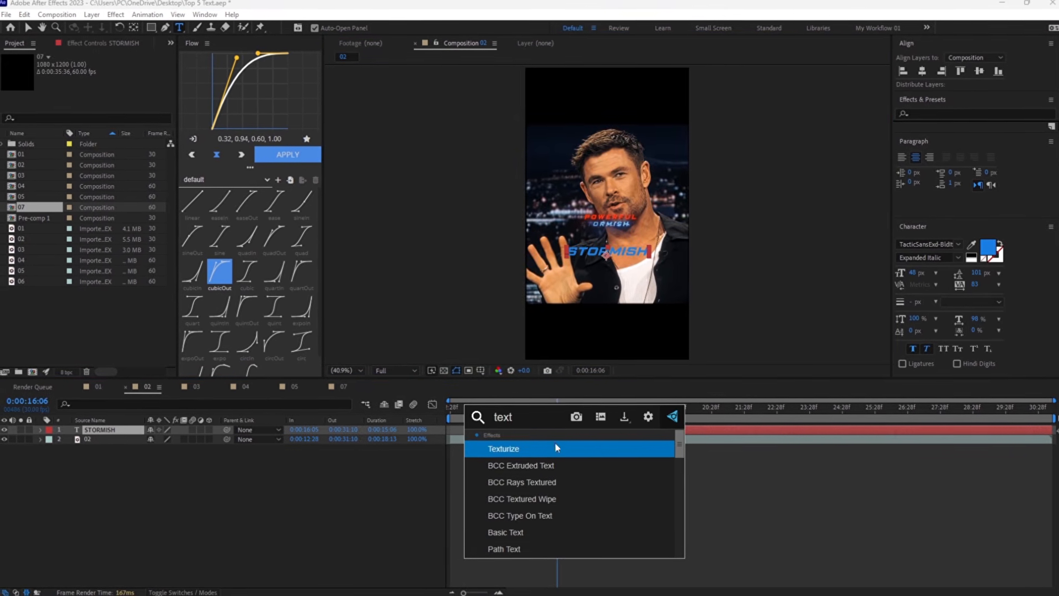
text(e)
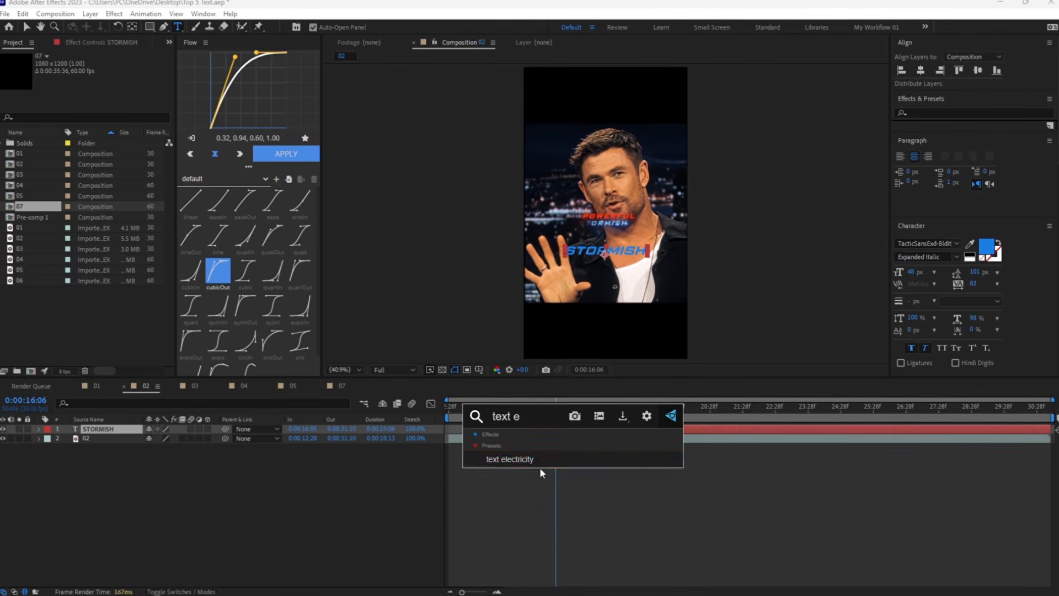
click(534, 457)
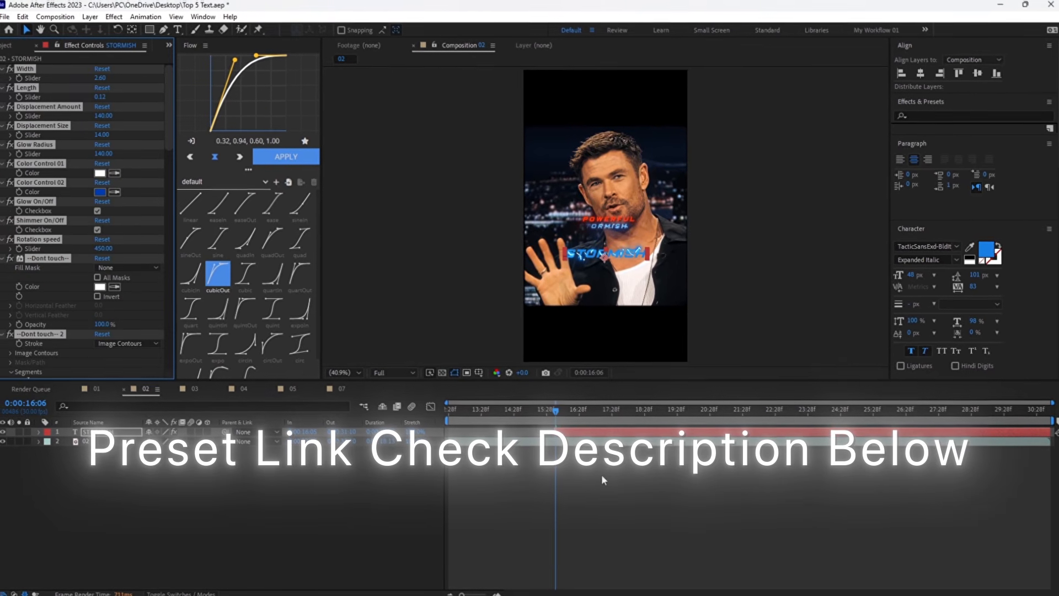
- Add the Deep Glow effect to the STORMISH layer with an Exposure of 0.20 and a Radius of 260
key(ctrl+space)
text(de)
click(534, 454)
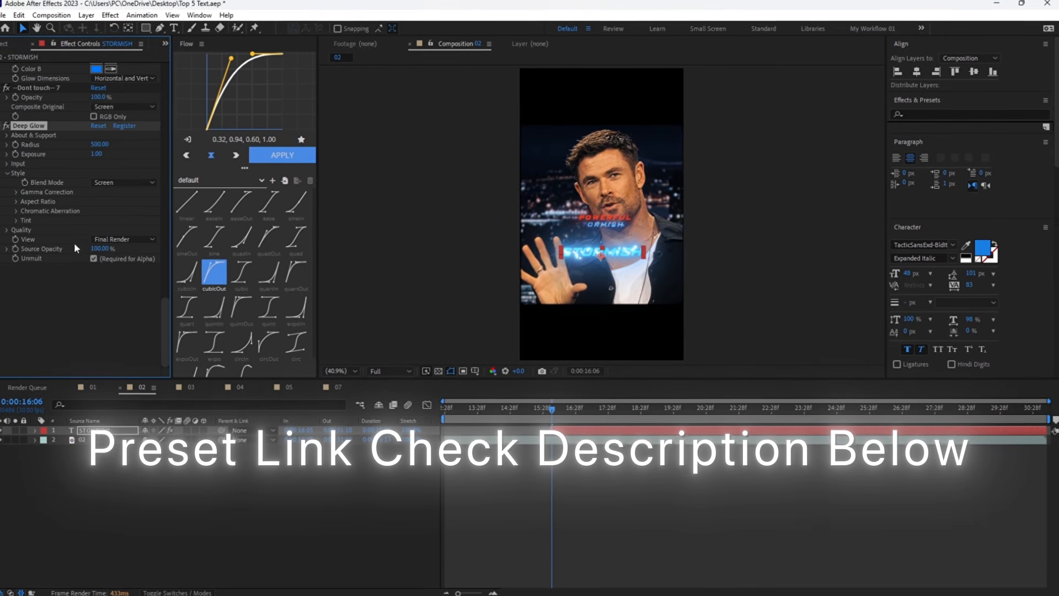
click(98, 156)
text(0.20)
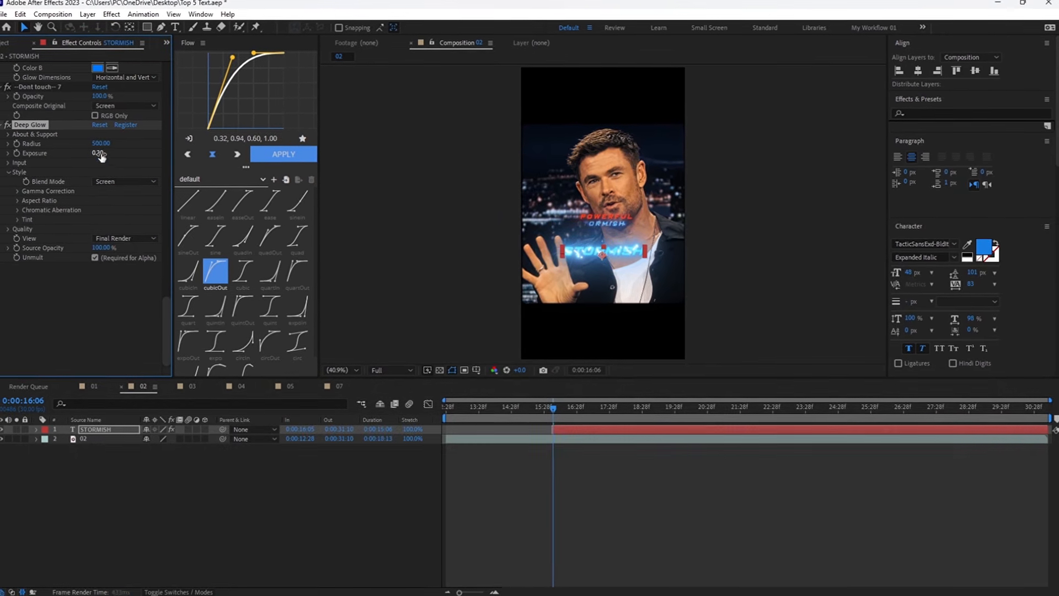
click(100, 144)
text(2)
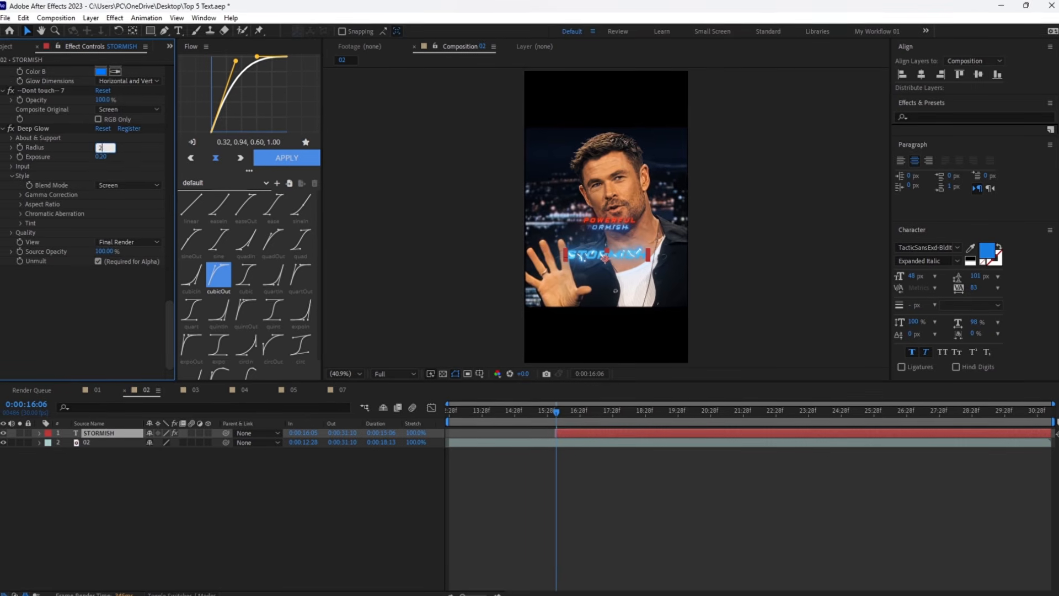
text(60)
key(Return)
- Add a Drop Shadow effect to the STORMISH layer with a Softness of 35
key(ctrl+space)
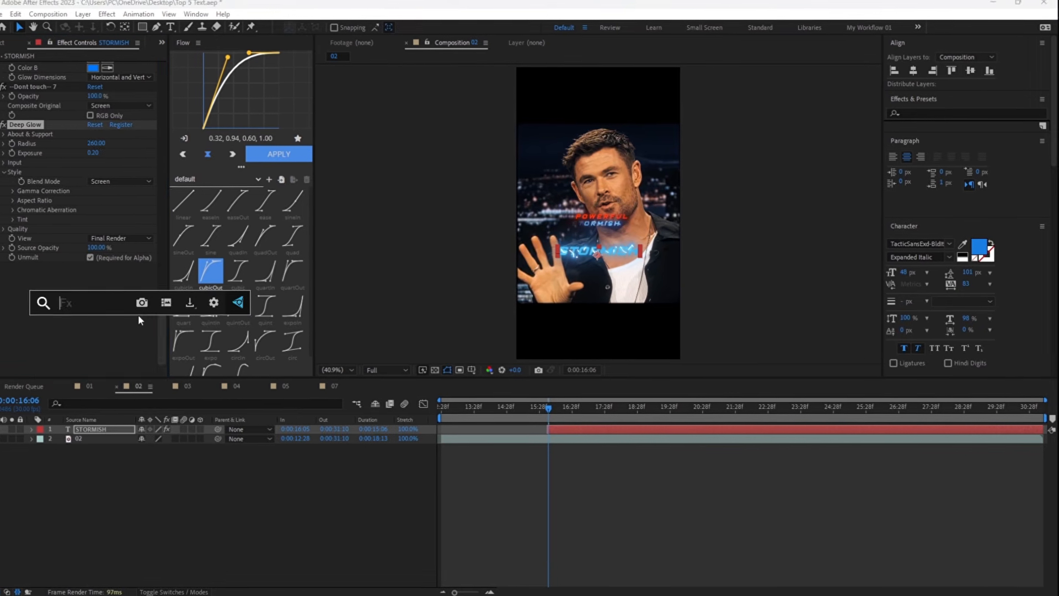
text(drop)
key(Return)
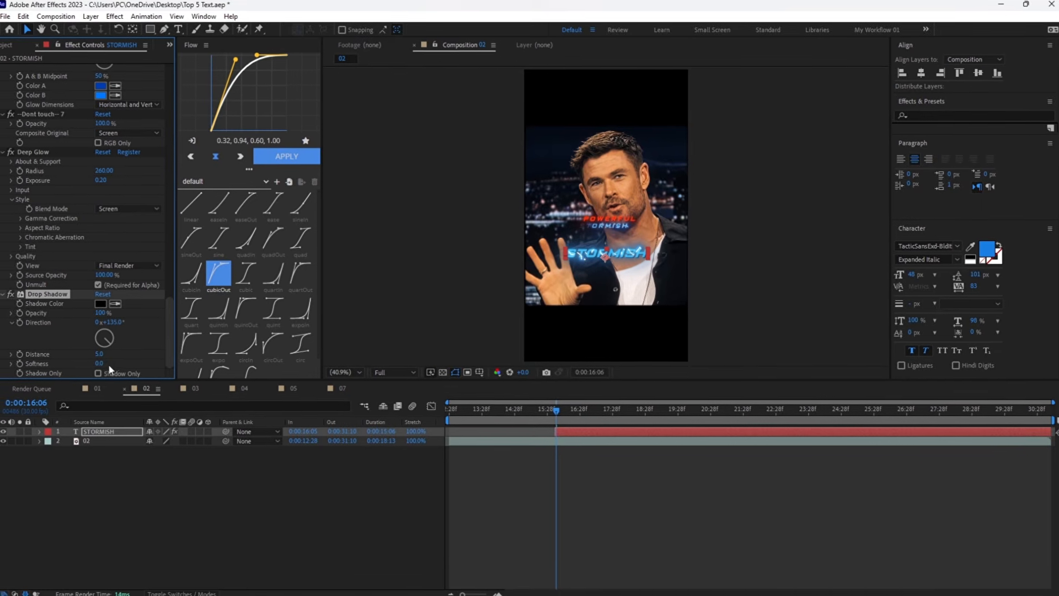
click(100, 363)
text(35)
key(Return)
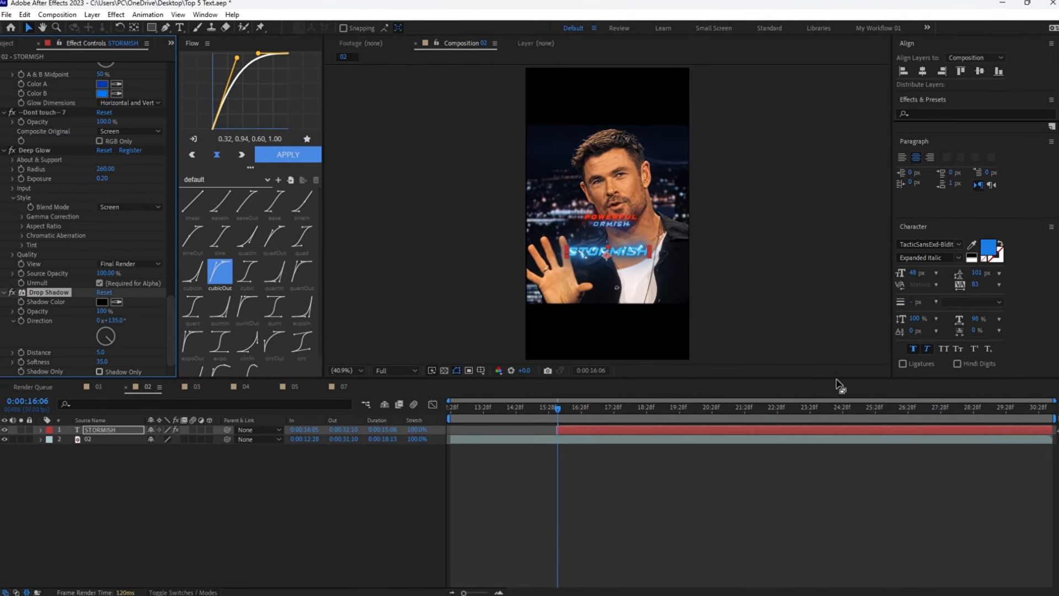
- Change the STORMISH text's fill colour to a deeper, fully saturated blue and deselect the layer
click(987, 249)
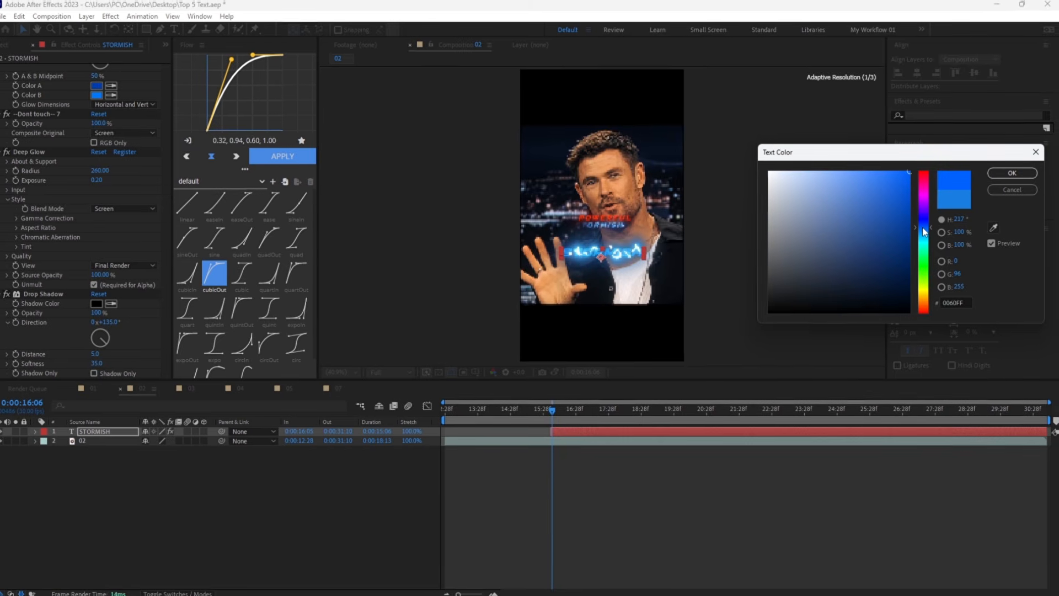
click(1011, 172)
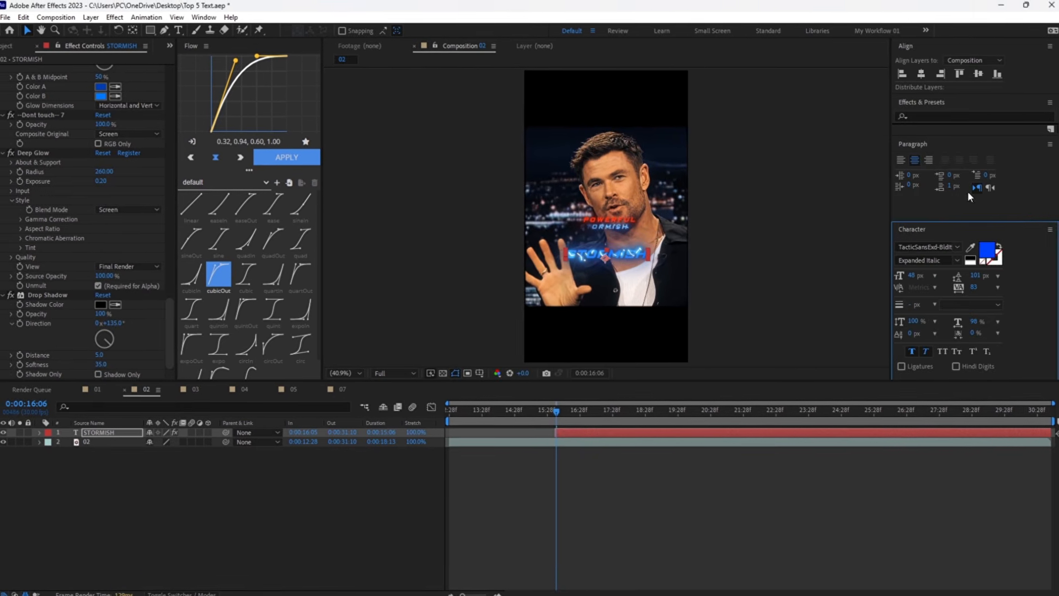
click(622, 464)
- Play back composition 02 from about 0:00:15:13 to review the electrified STORMISH caption
drag(557, 412, 535, 414)
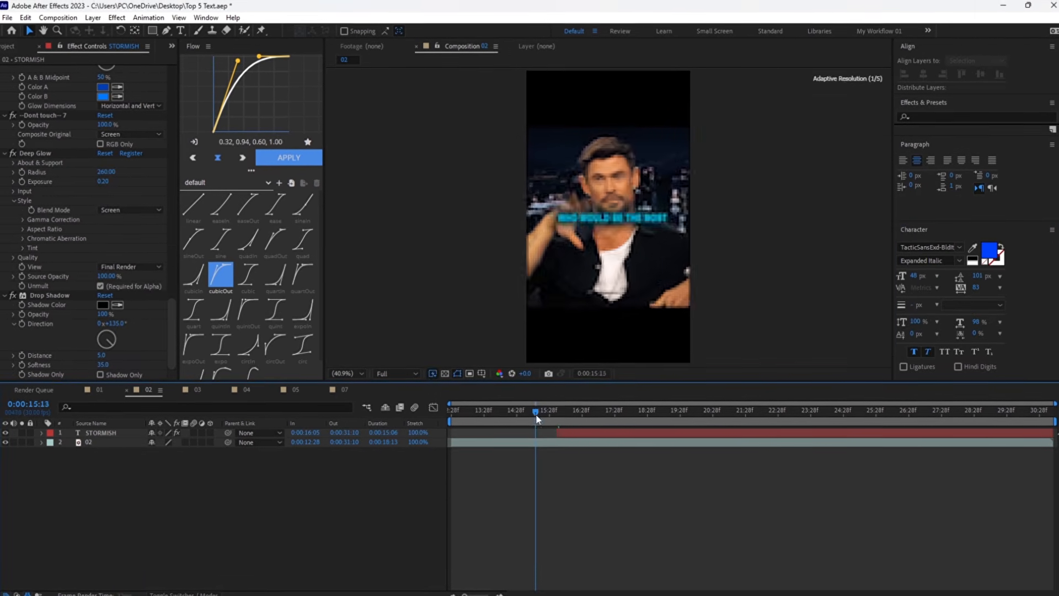
key(space)
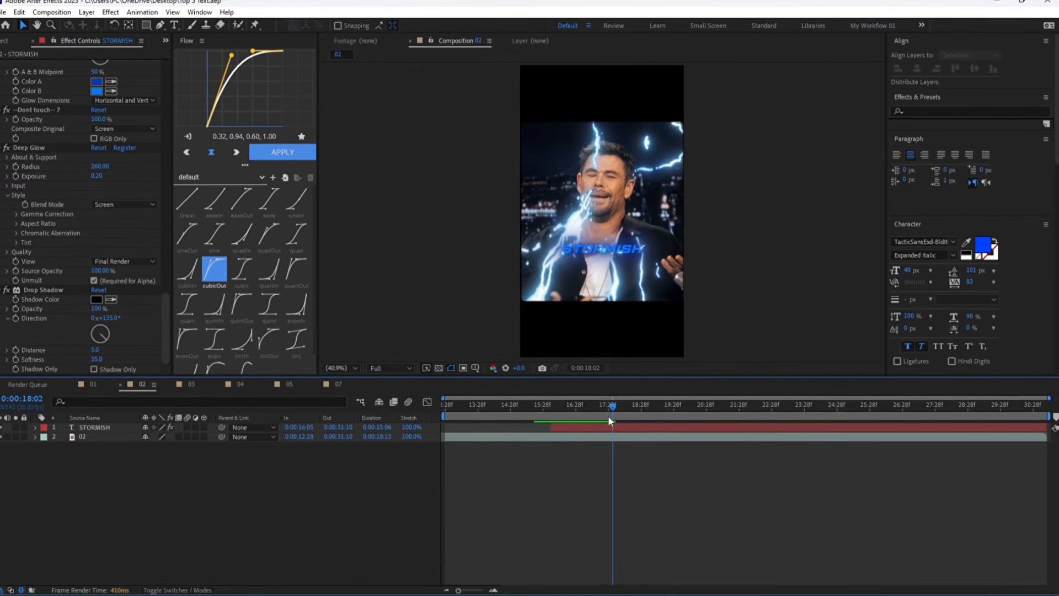
key(space)
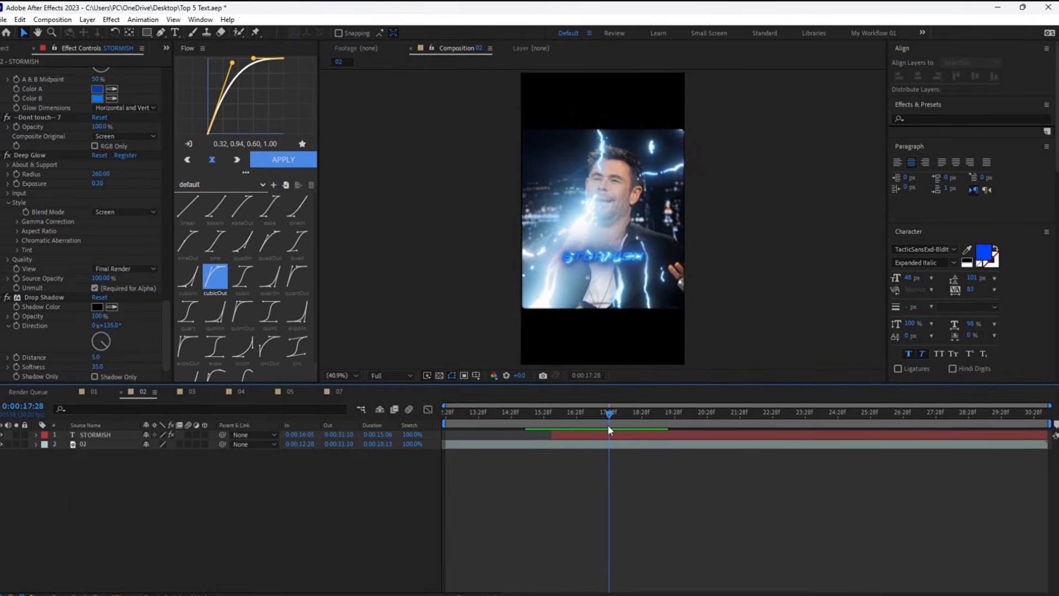
- Apply the Fade Up Words preset to the STORMISH layer at 0:00:16:06, then shorten its range-selector animation and ease the keyframes
drag(607, 424, 547, 419)
key(ctrl+space)
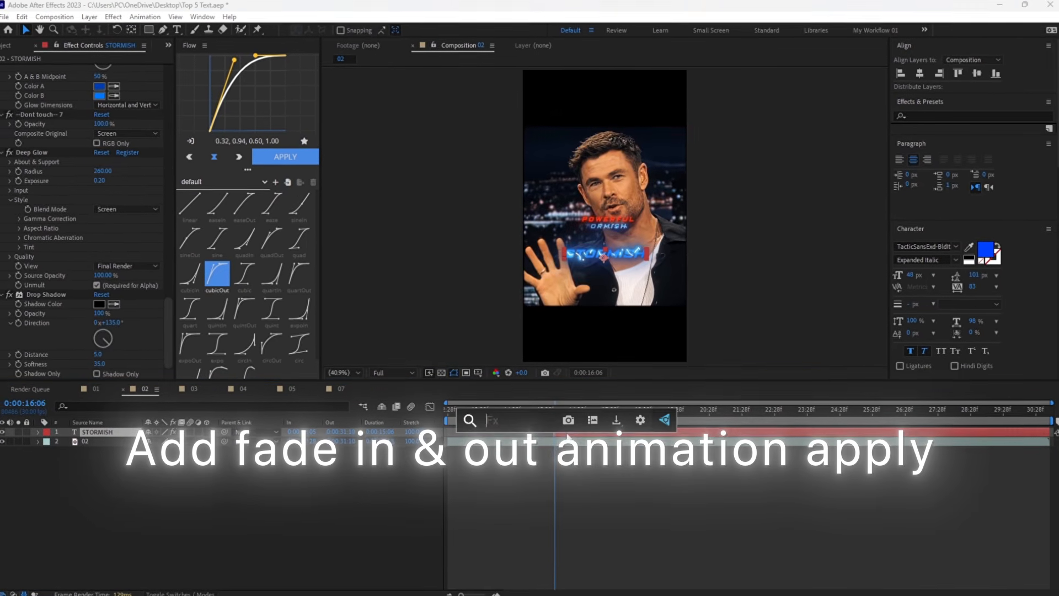
text(fade in)
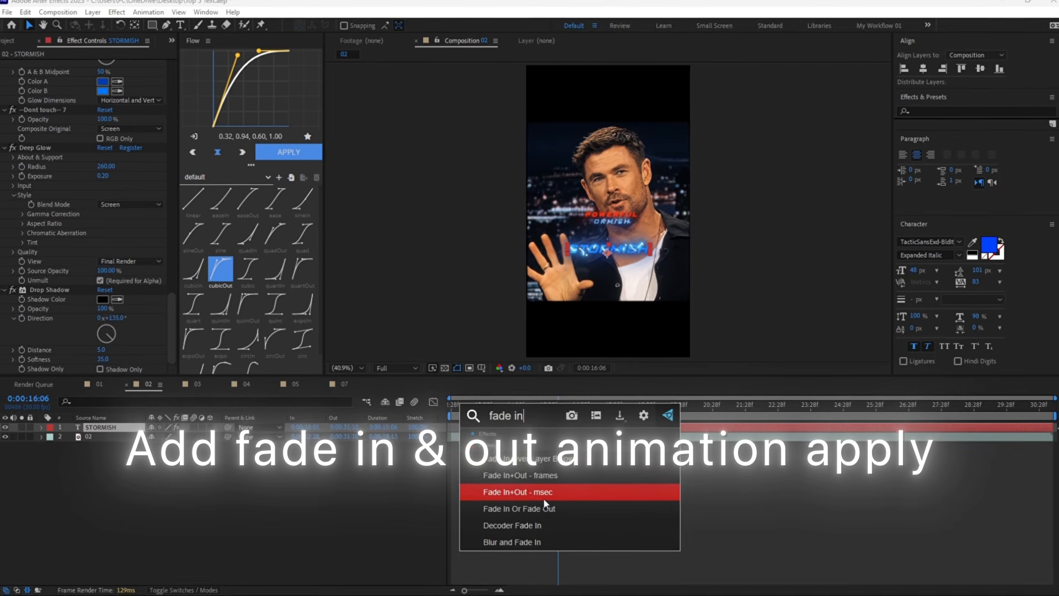
key(BackSpace)
key(BackSpace)
key(BackSpace)
text(up)
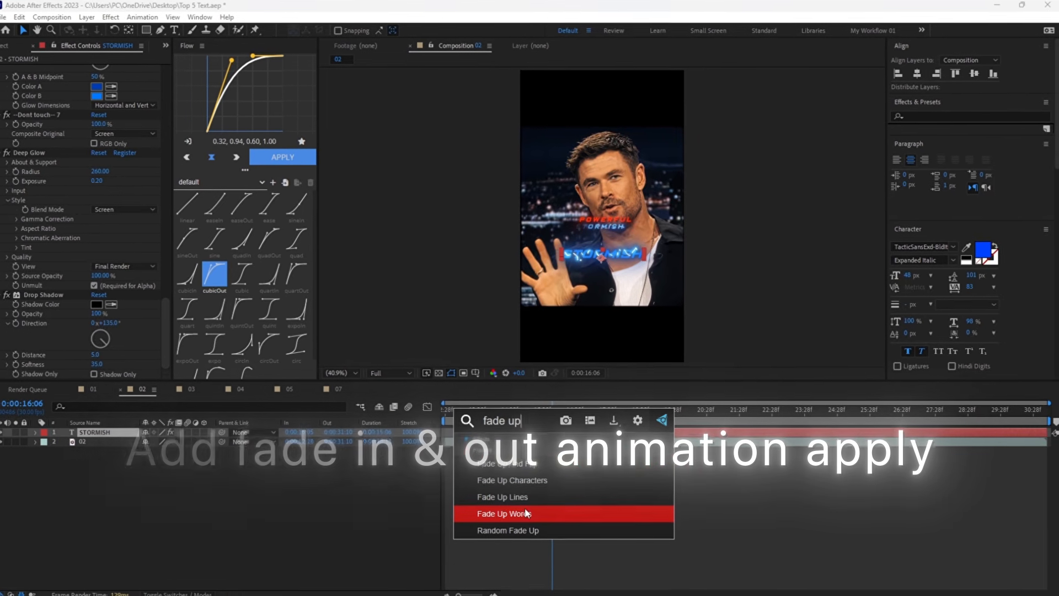
click(527, 510)
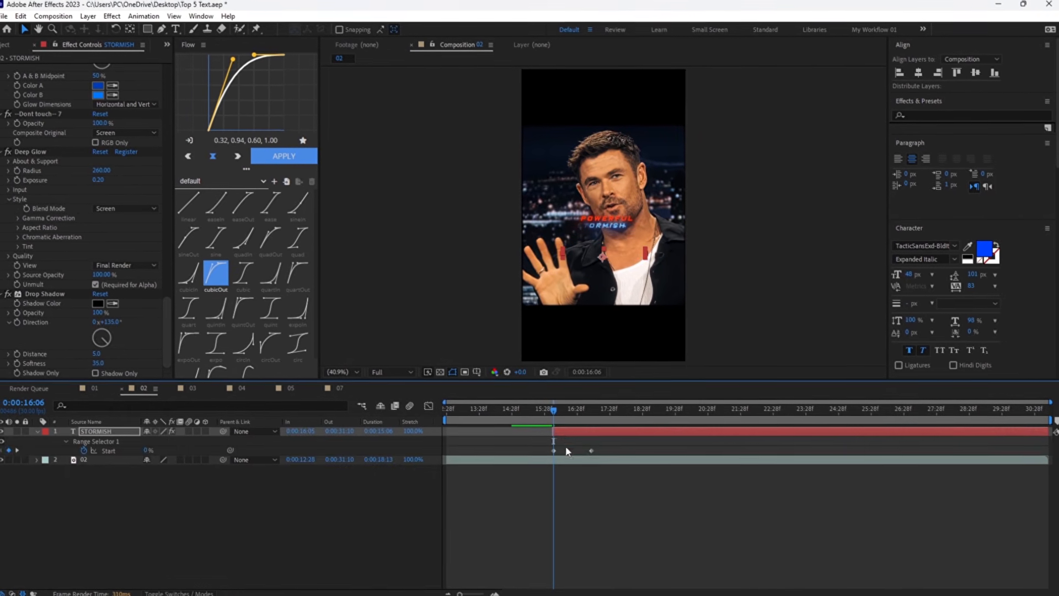
drag(588, 439, 565, 450)
key(F9)
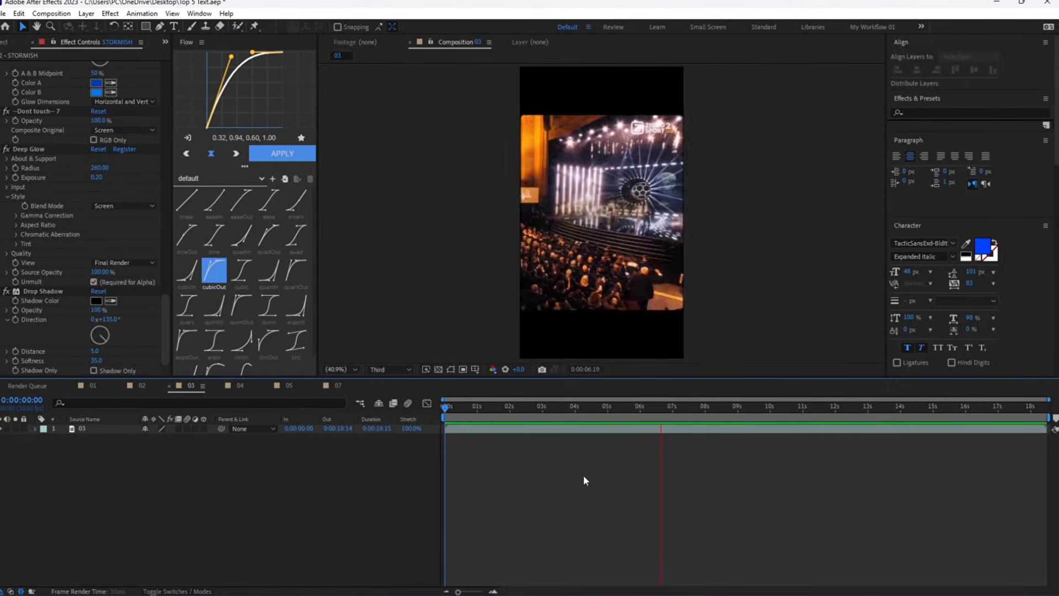
- In composition 03, set the font of the DEMBELE text to Bell MT Bold
click(609, 412)
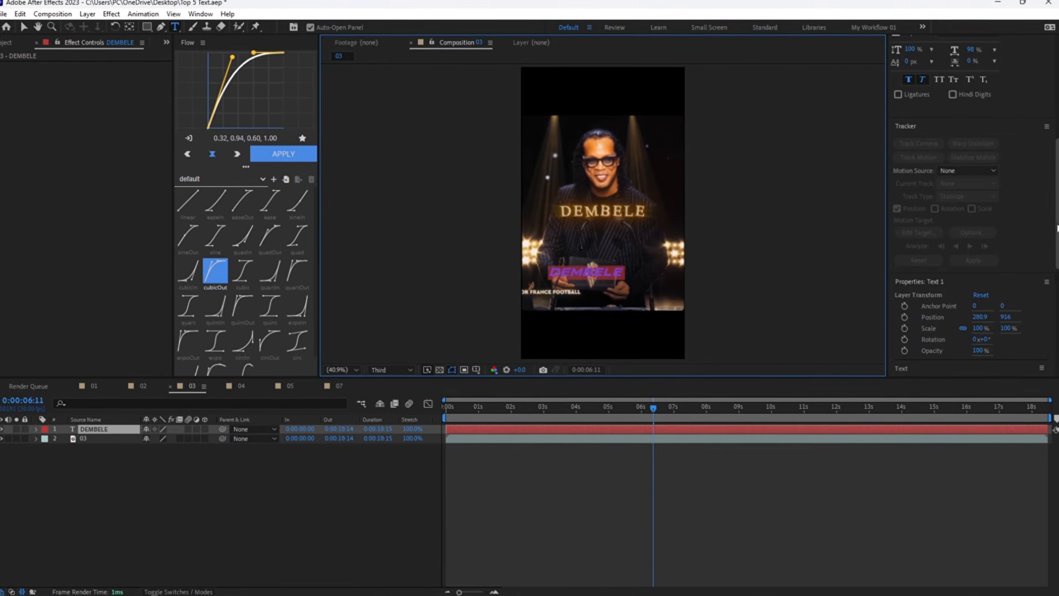
drag(1057, 228, 1054, 145)
click(937, 177)
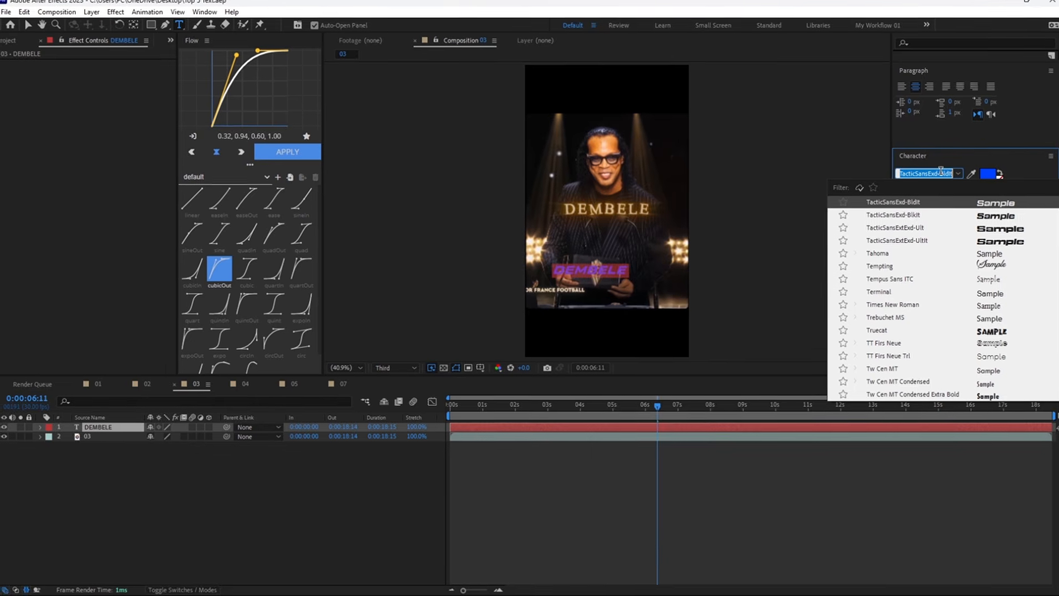
text(be)
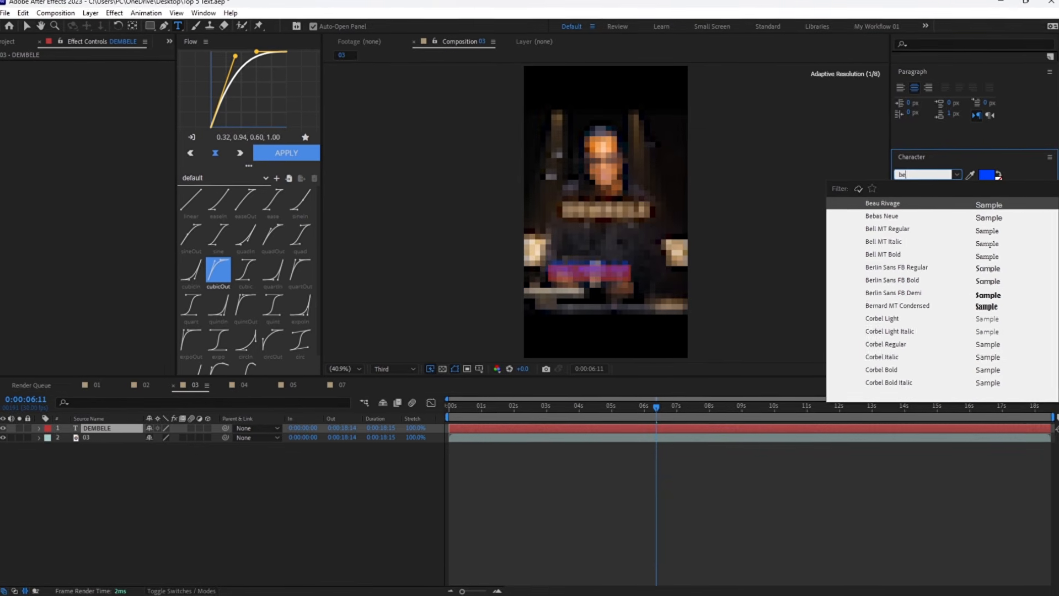
text(ll)
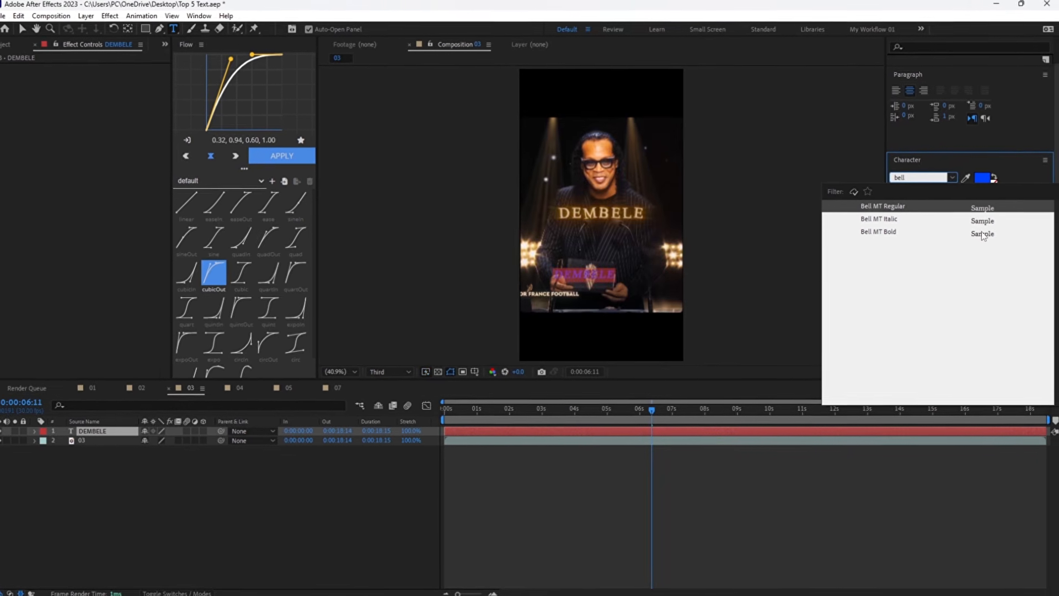
click(988, 231)
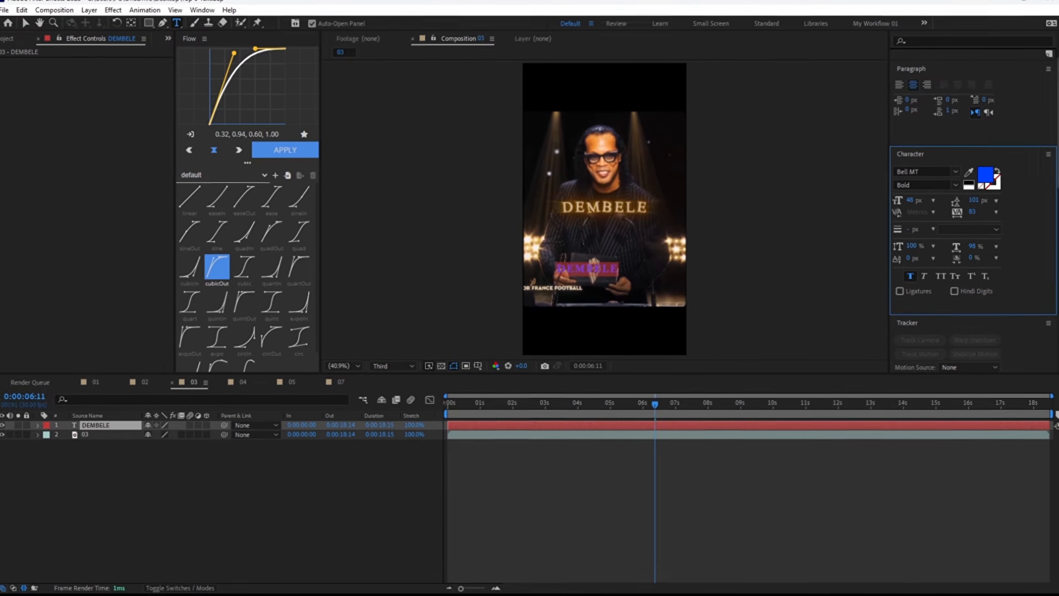
- Centre the DEMBELE text horizontally in the composition and set its fill colour to white (FFFFFF)
scroll(918, 220, up, 3)
click(921, 72)
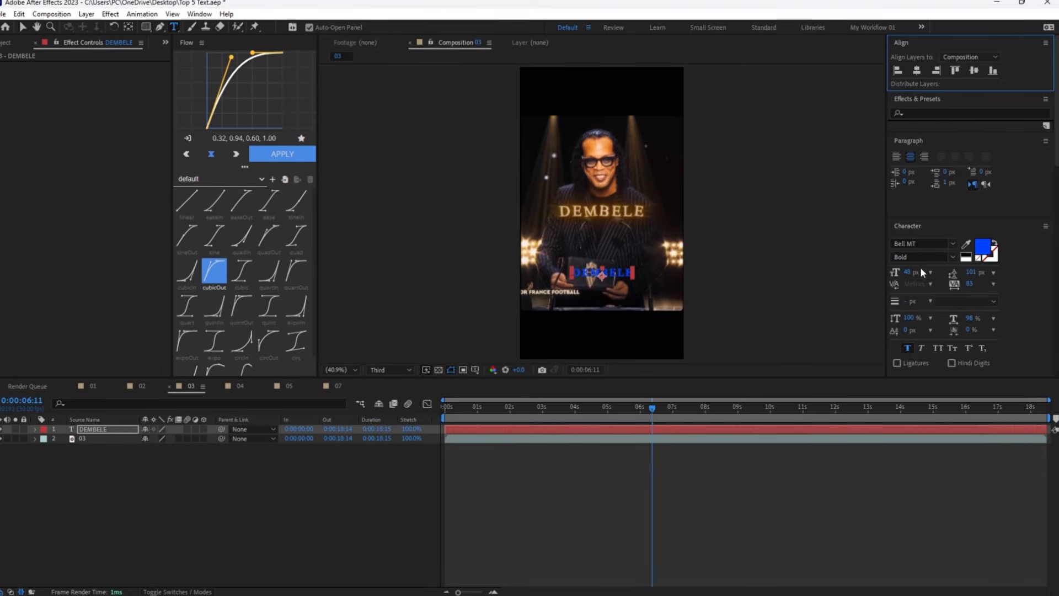
click(981, 245)
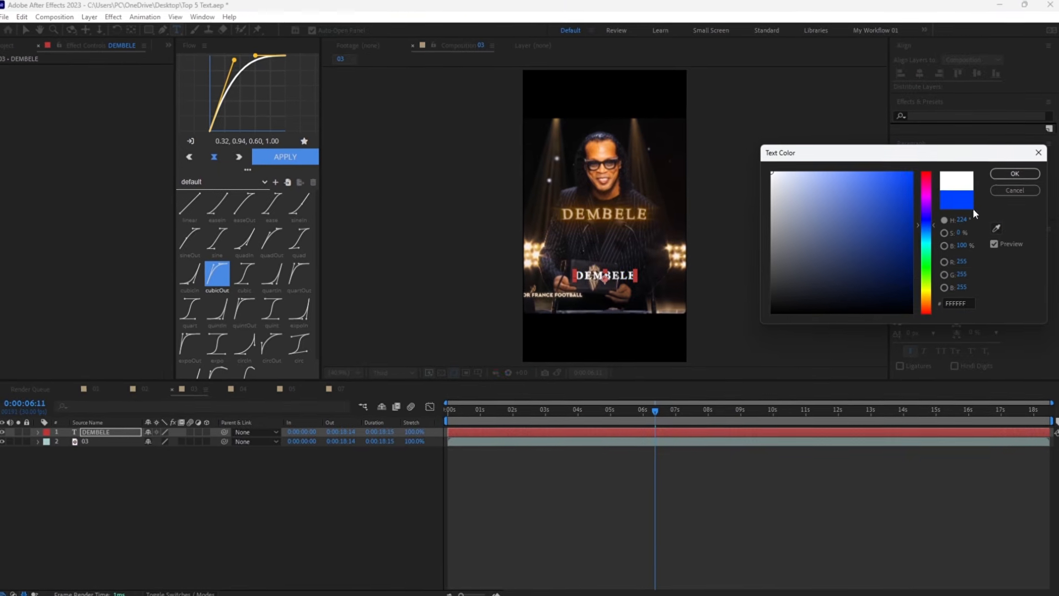
click(1014, 173)
right_click(240, 479)
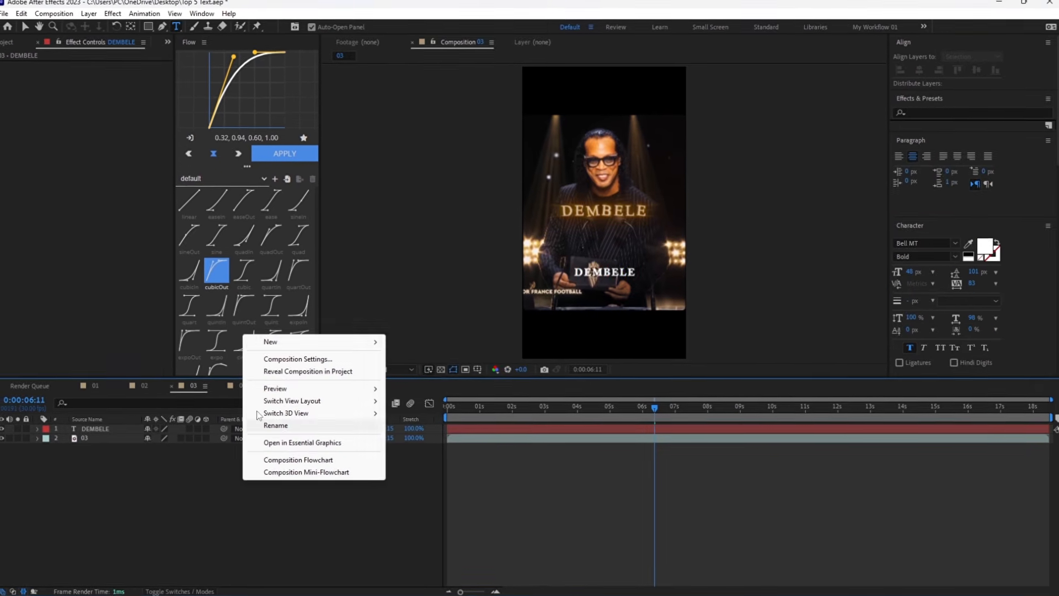
mouse_move(271, 342)
click(422, 431)
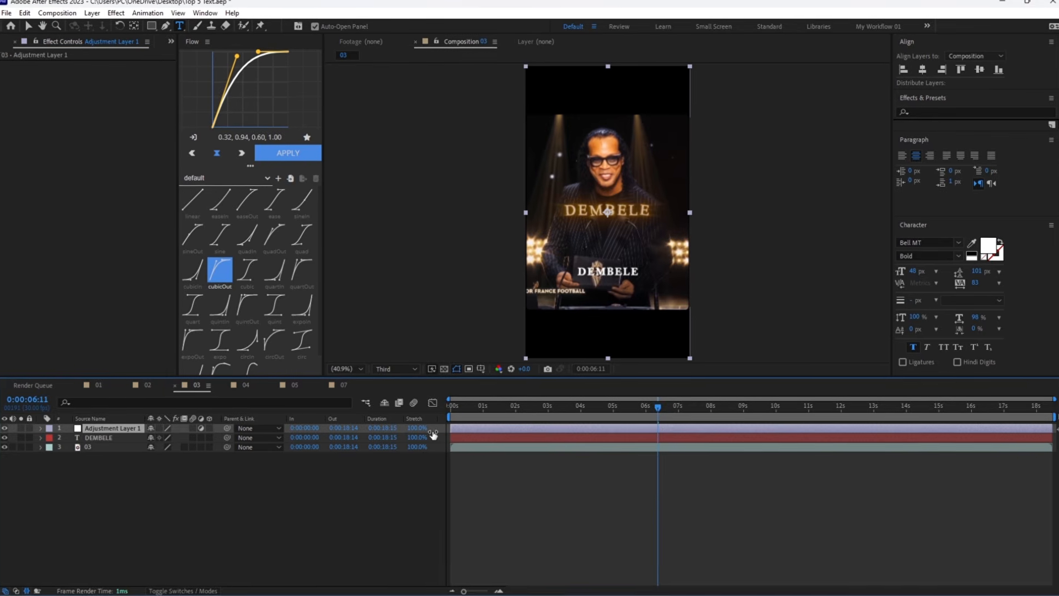
key(Delete)
- Create a white 720 x 1280 px solid layer above the DEMBELE text in composition 03
right_click(172, 477)
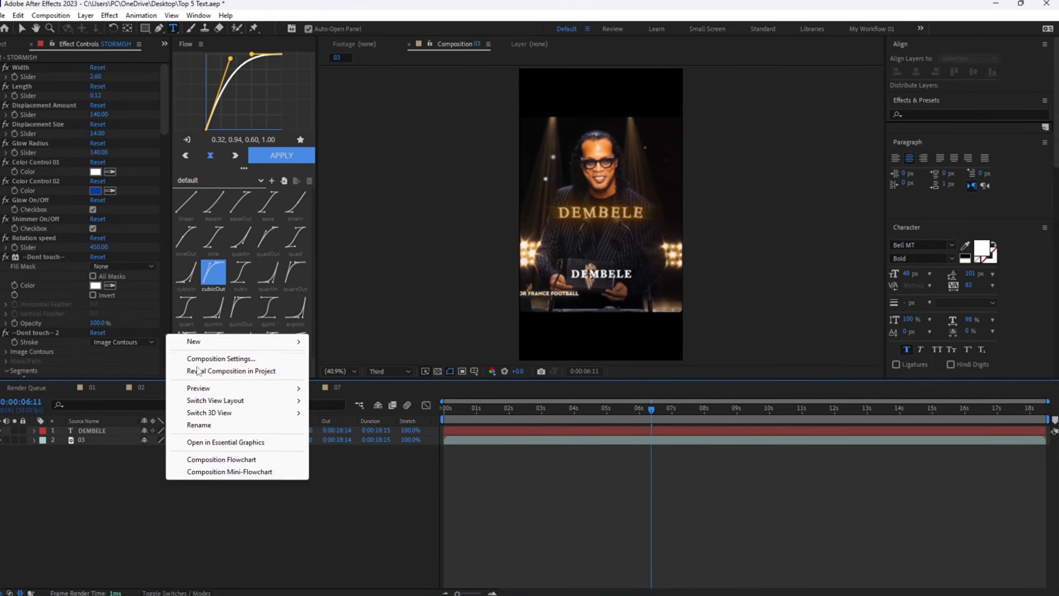
mouse_move(195, 341)
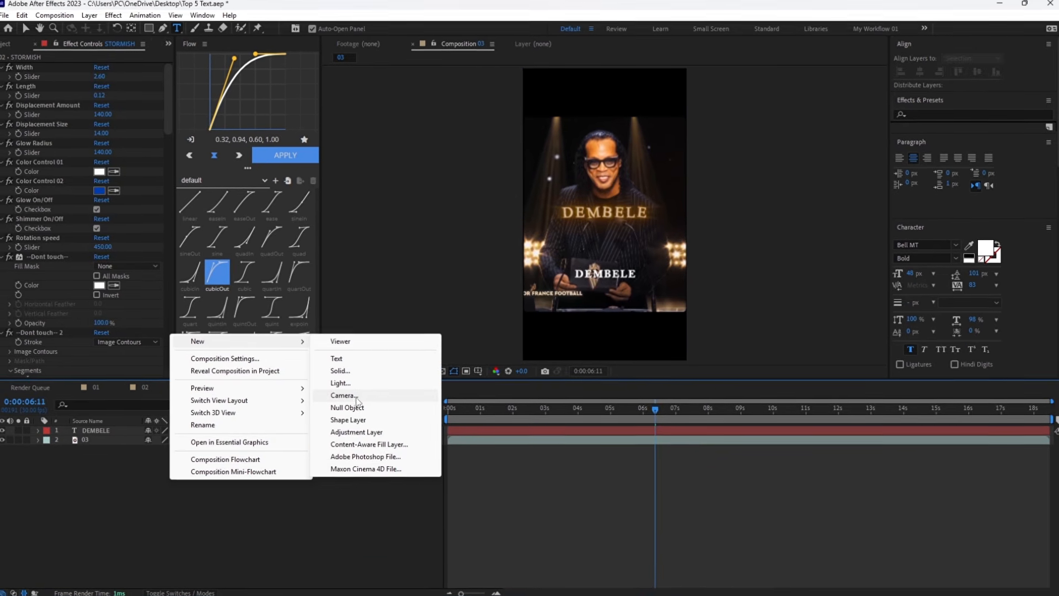
click(339, 370)
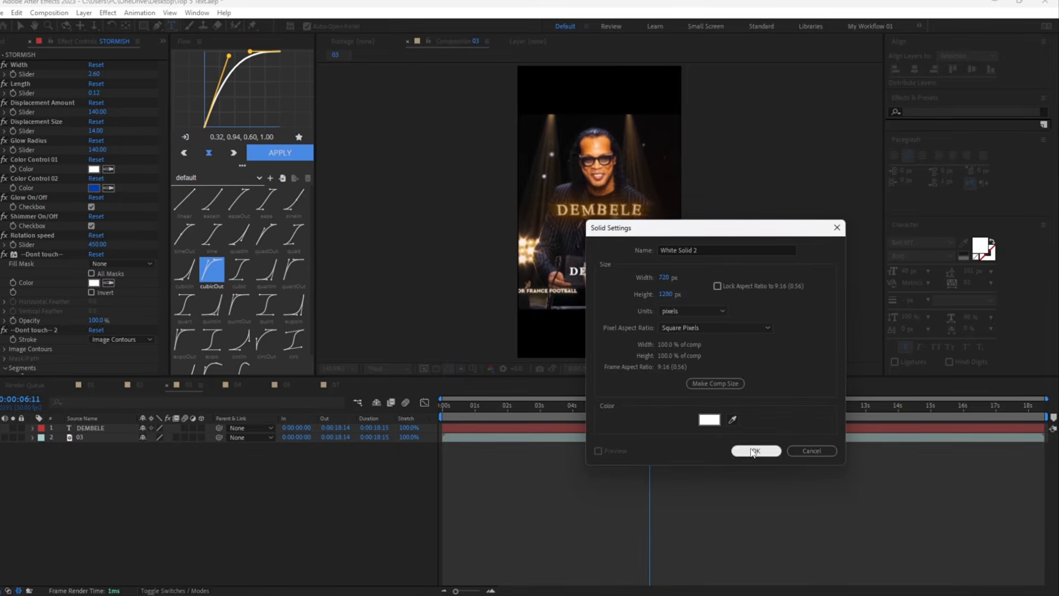
click(748, 455)
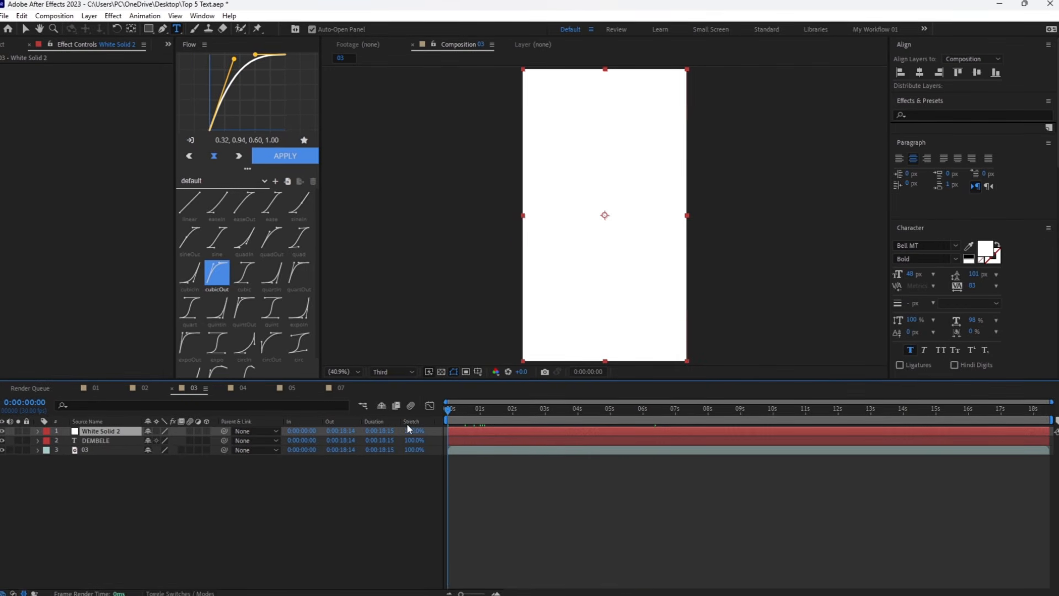
- Add the Element effect to the white solid and set its output Multisampling to 32
key(ctrl+space)
text(e)
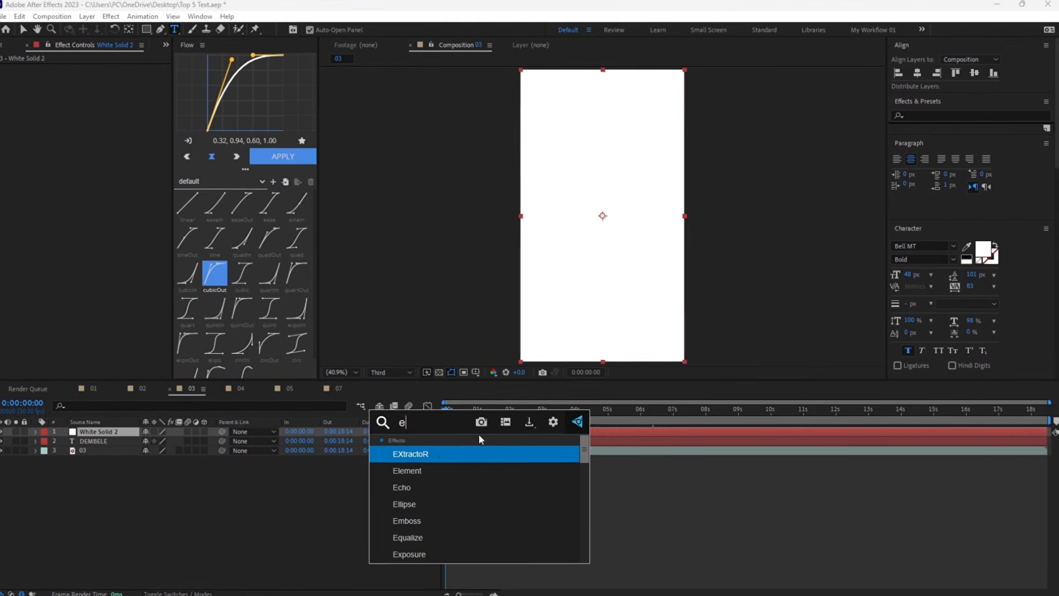
click(436, 468)
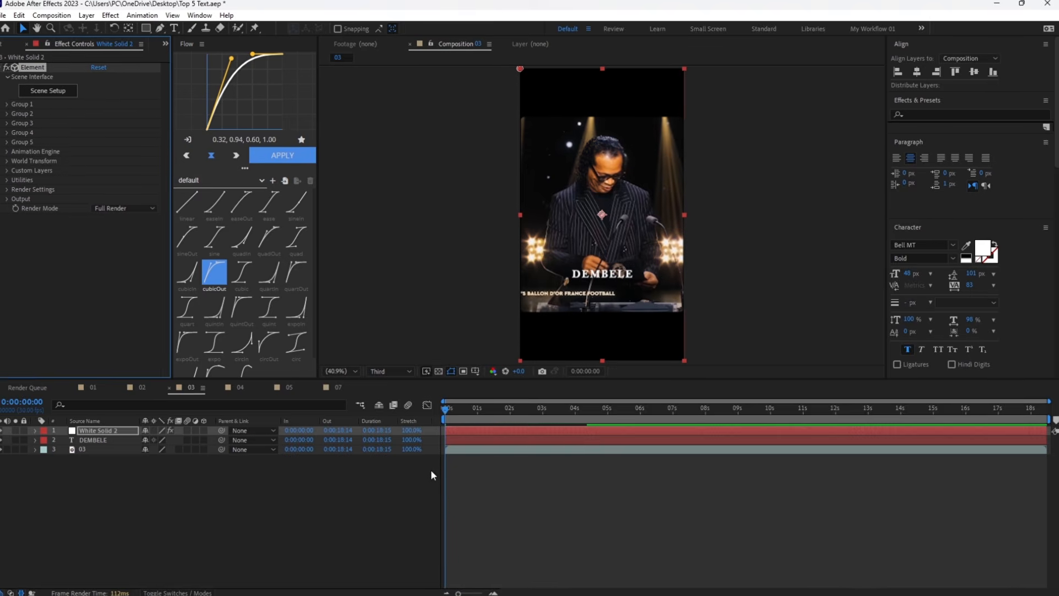
click(9, 197)
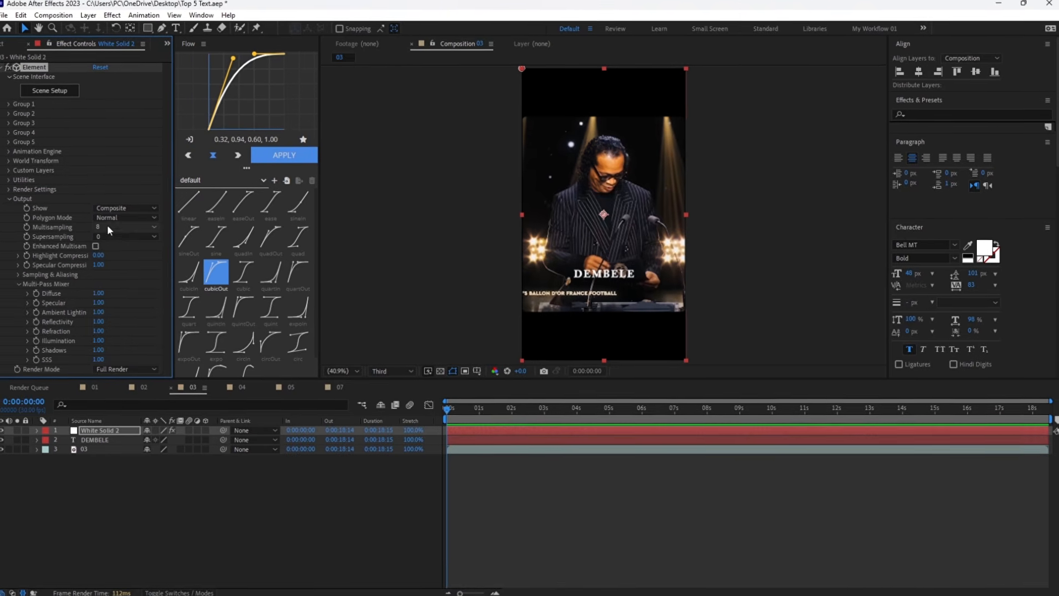
click(119, 228)
click(124, 316)
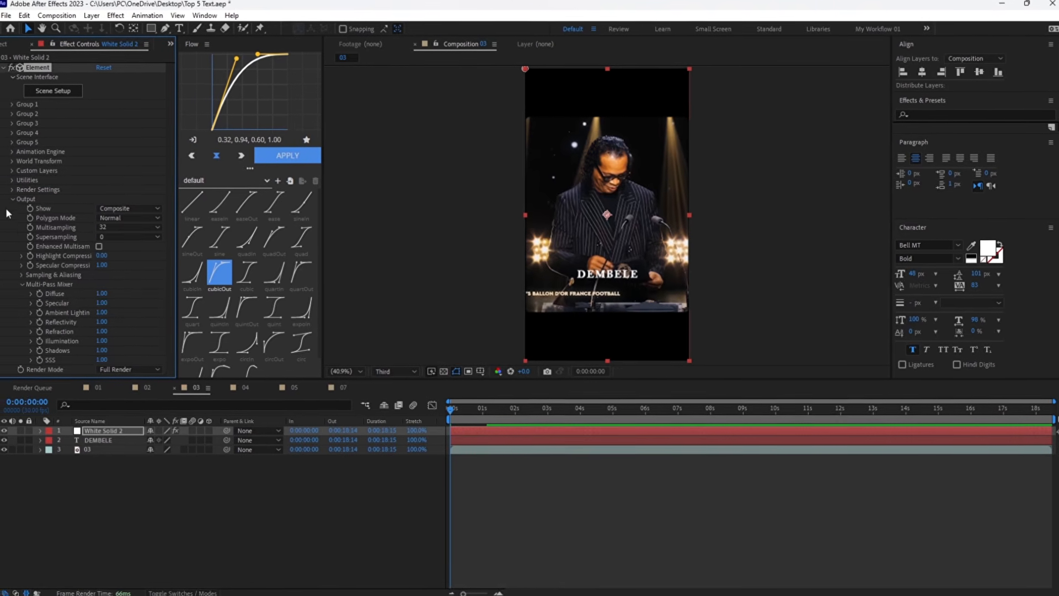
- Assign the DEMBELE text layer as Path Layer 1 in Element's custom text and masks settings
click(12, 199)
click(12, 169)
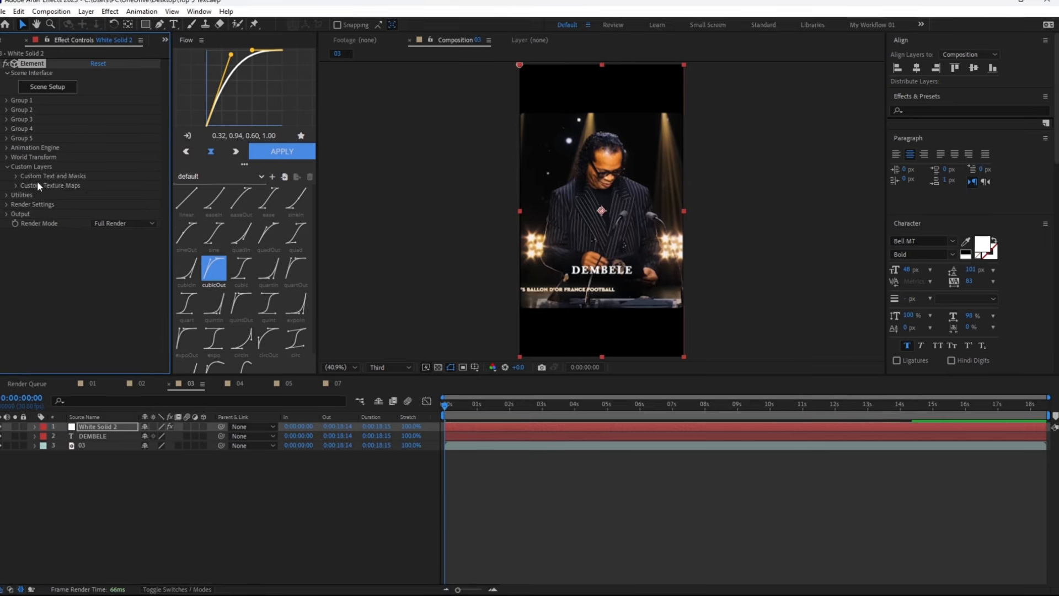
click(16, 177)
click(114, 189)
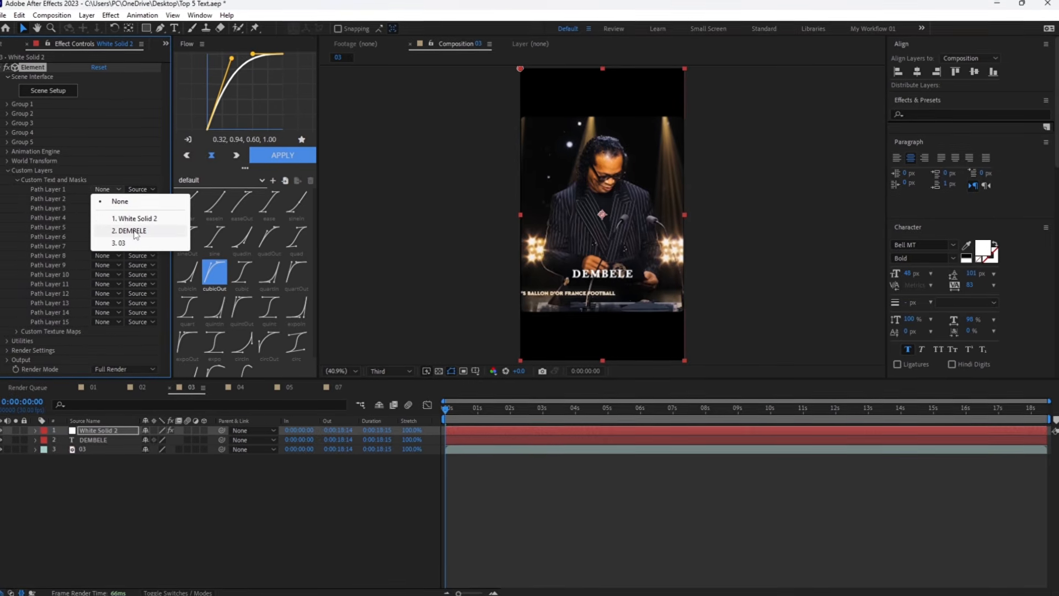
click(106, 226)
click(20, 180)
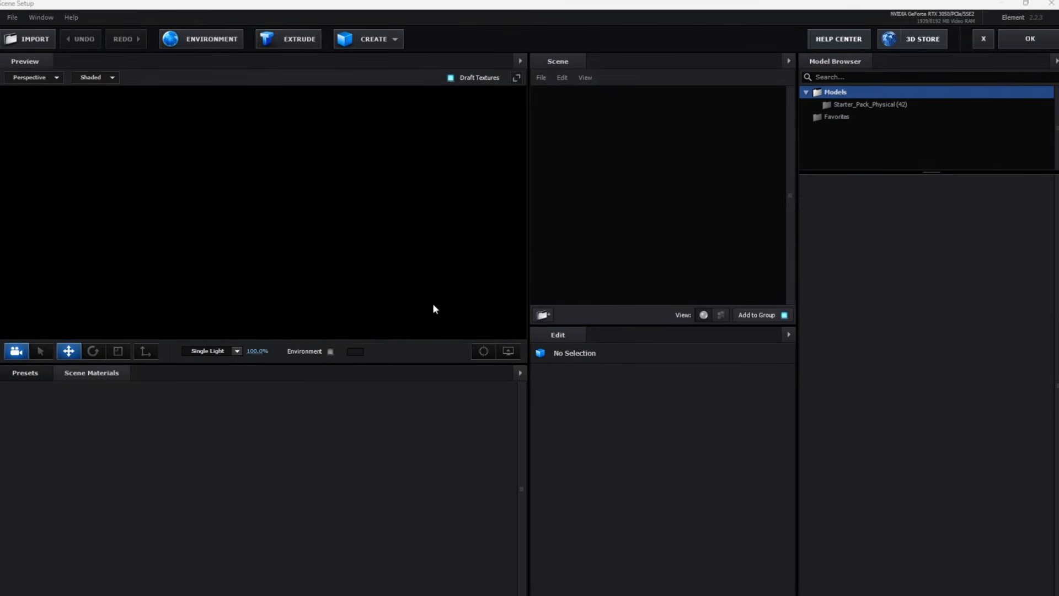
- In Element's Scene Setup, extrude the DEMBELE custom path and apply the Paramount physical bevel preset to the model
click(279, 45)
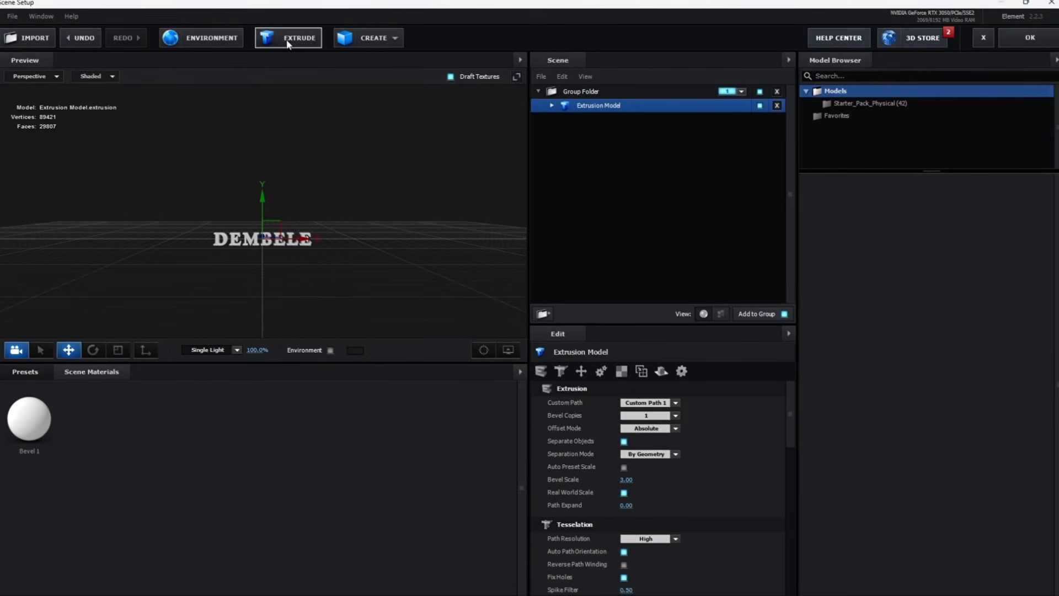
mouse_move(359, 250)
mouse_down()
mouse_move(228, 245)
mouse_move(356, 241)
mouse_move(348, 252)
mouse_up()
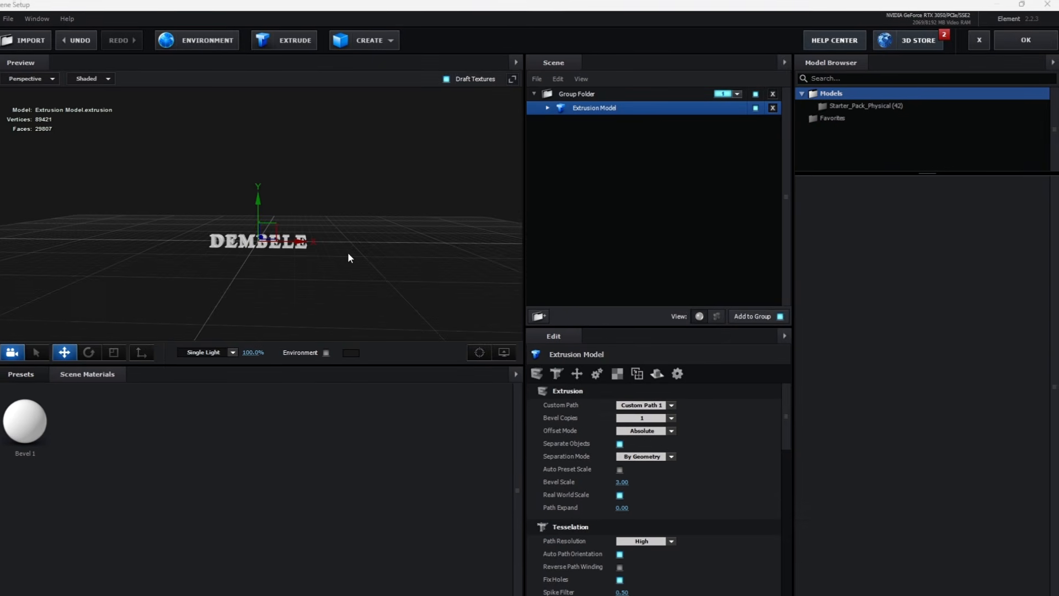
click(25, 375)
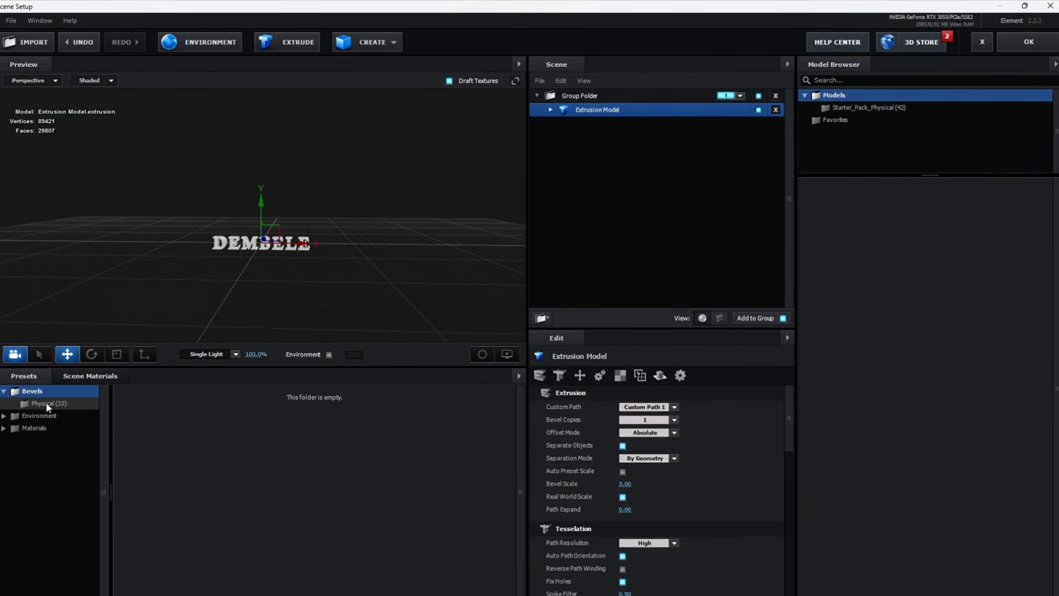
click(50, 399)
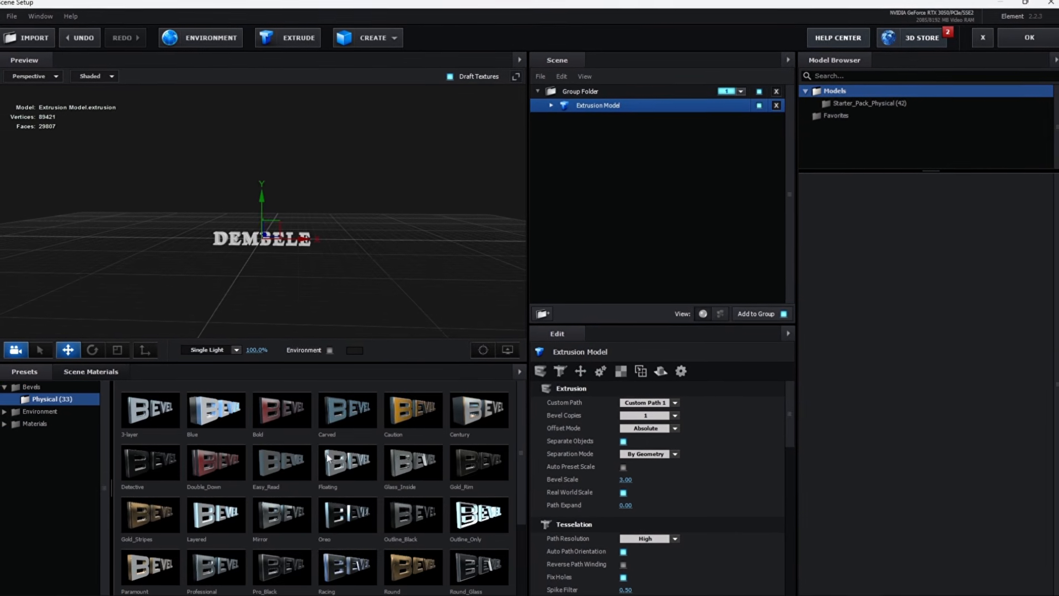
scroll(217, 503, down, 1)
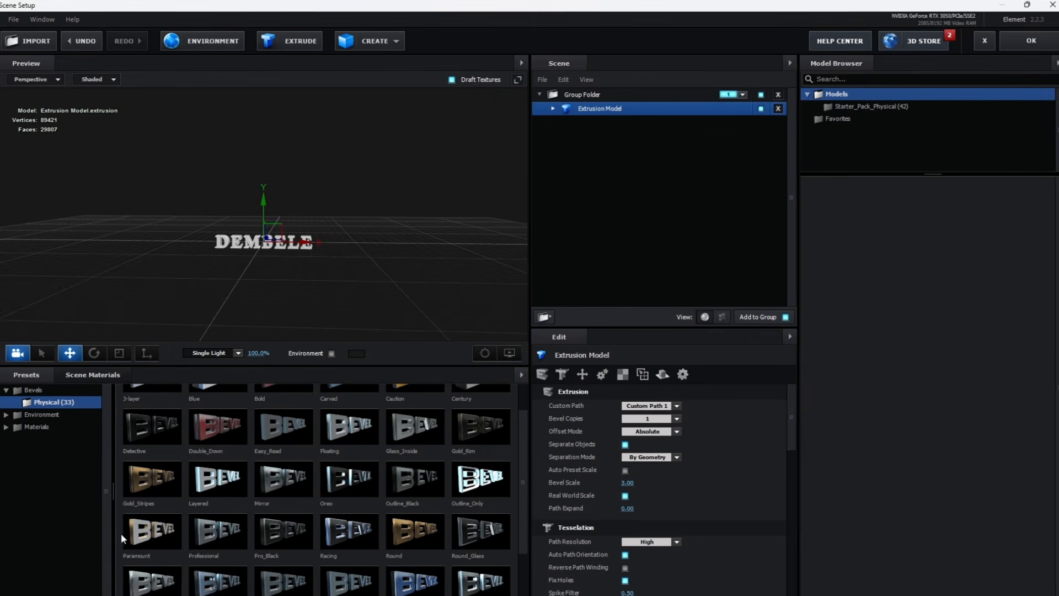
click(147, 543)
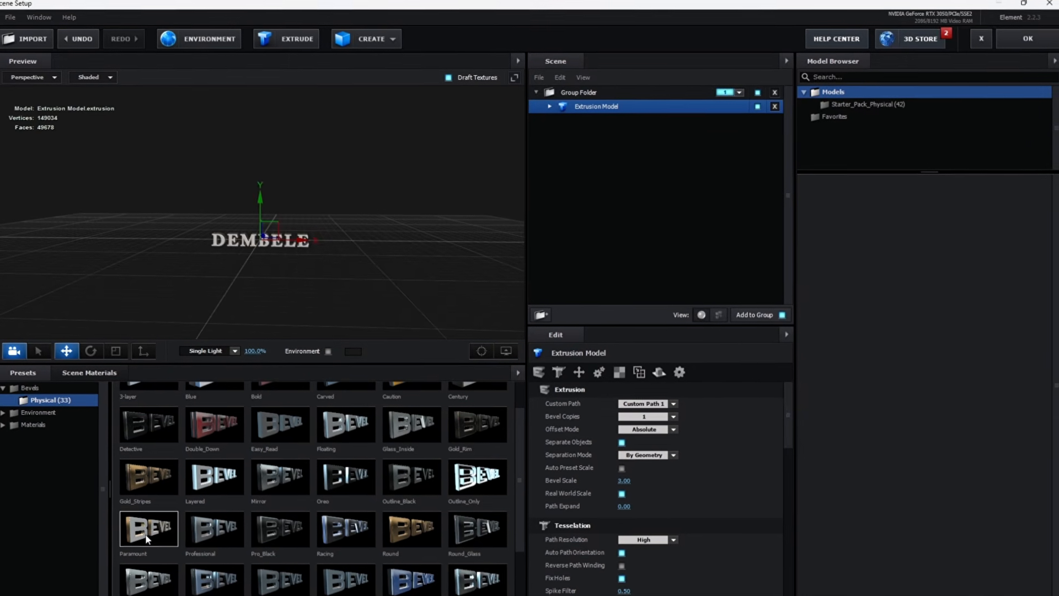
drag(244, 317, 273, 317)
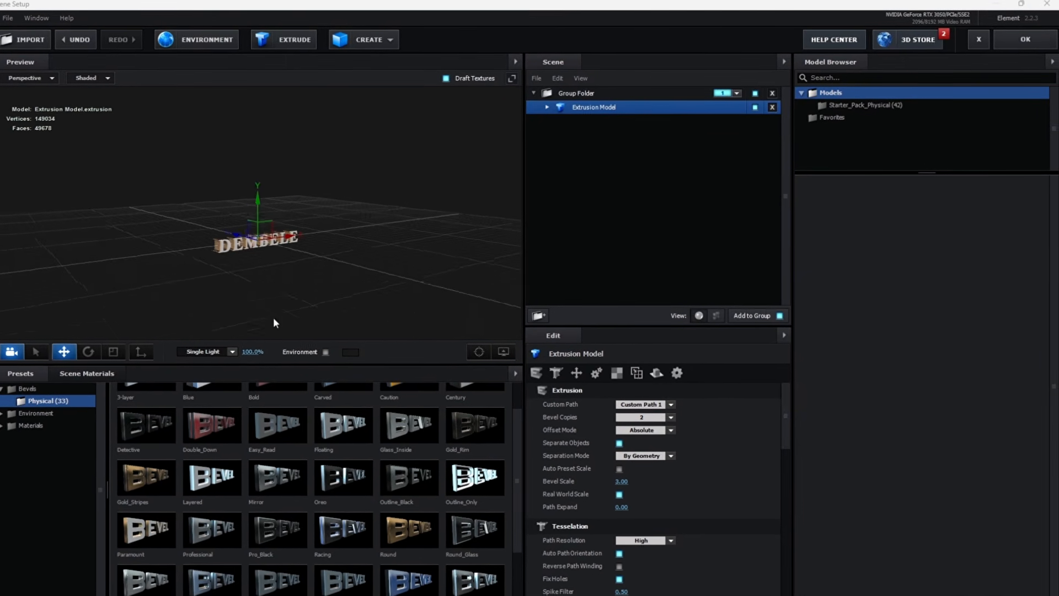
- Change the reflectivity color of the extrusion model's Gold_Basic material to orange FFA53C
click(546, 107)
click(598, 134)
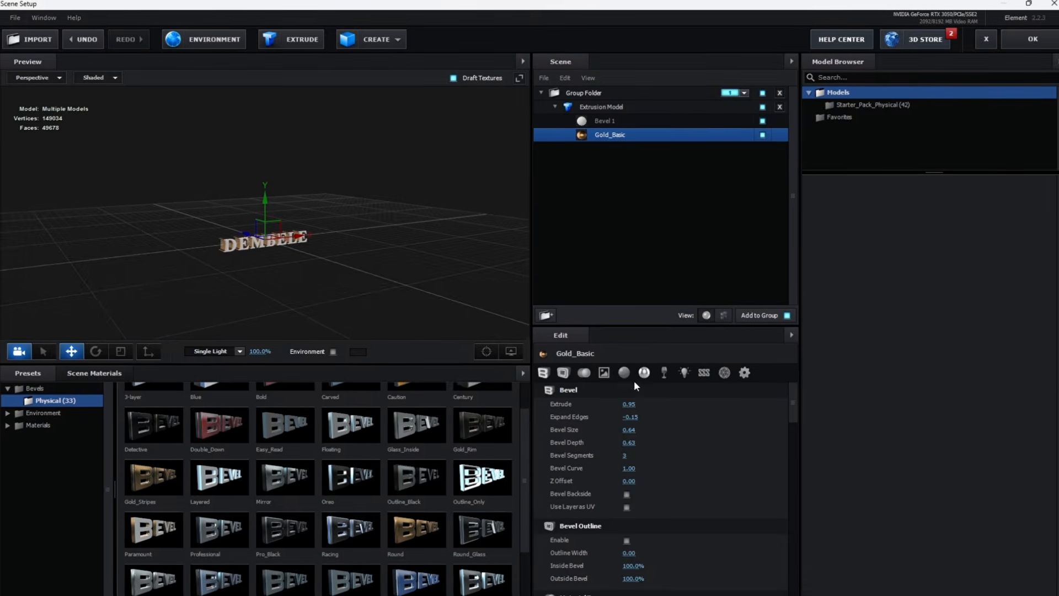
click(631, 373)
click(630, 407)
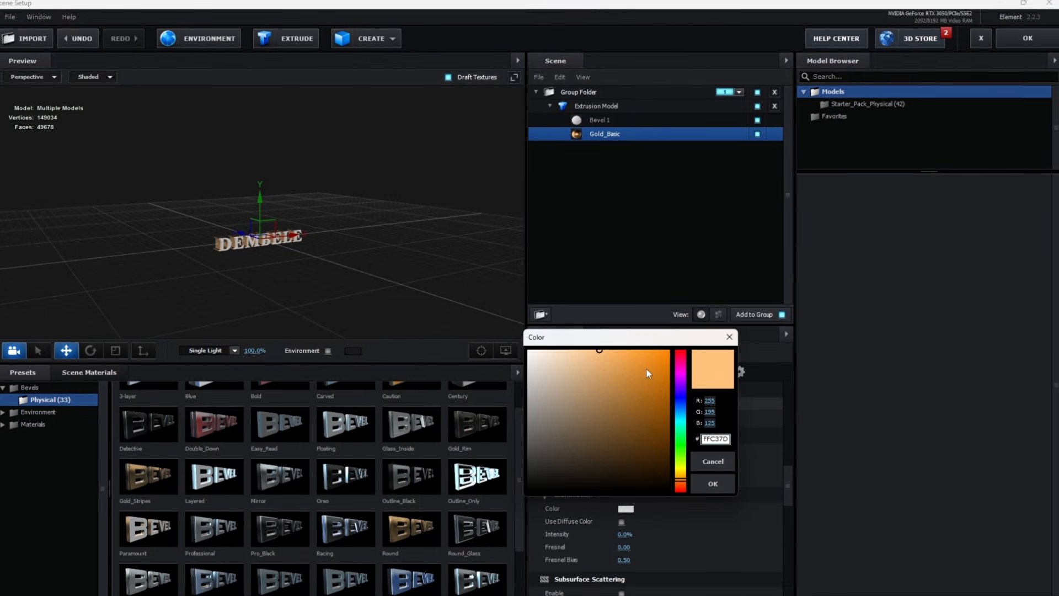
drag(626, 353, 639, 351)
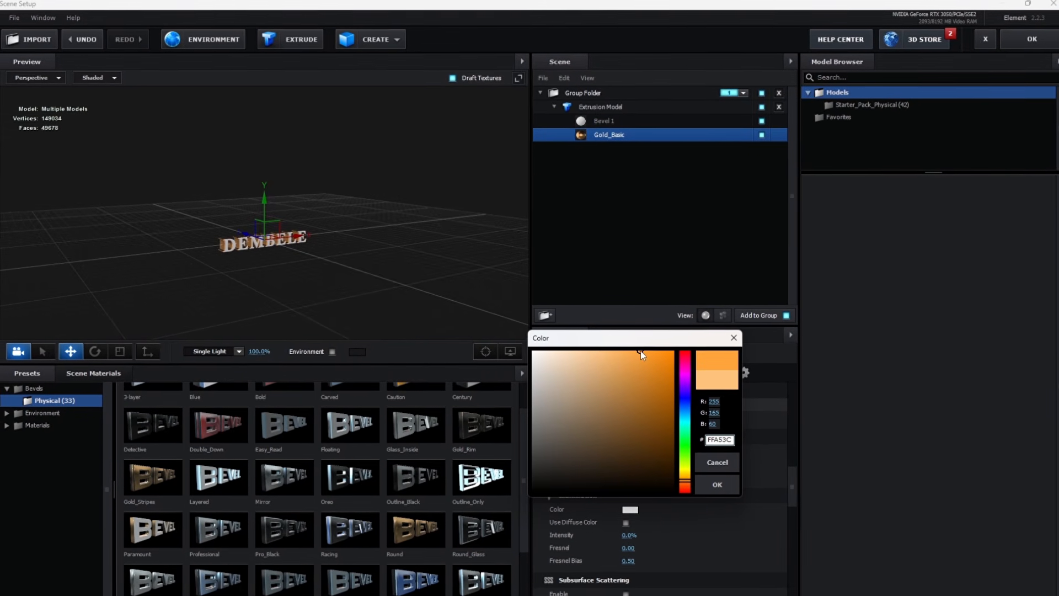
click(717, 486)
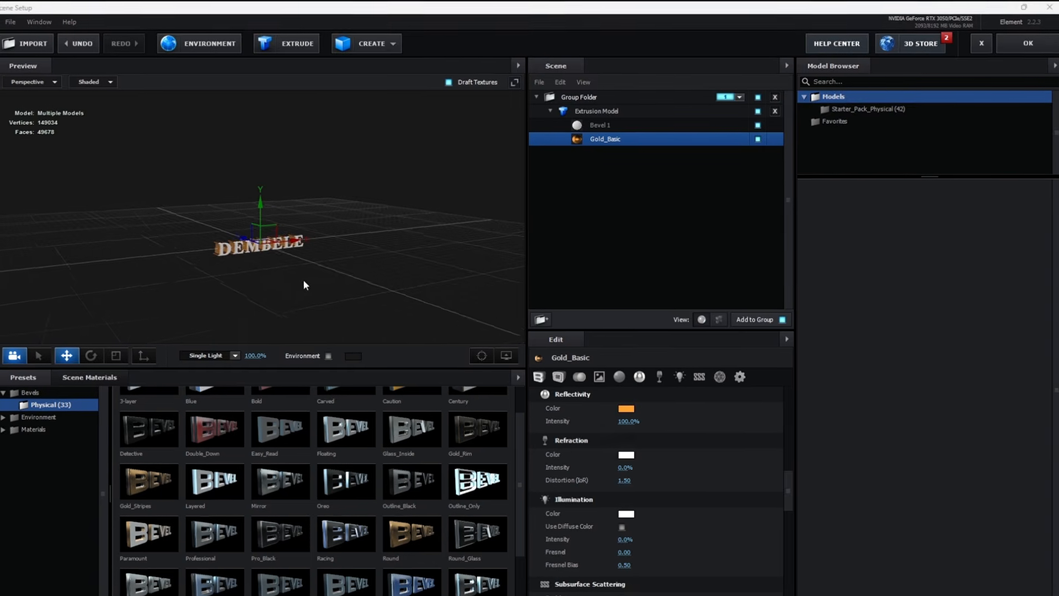
- Set the Bevel Size of the Bevel 1 material to 0.47 and accept the Scene Setup
click(596, 120)
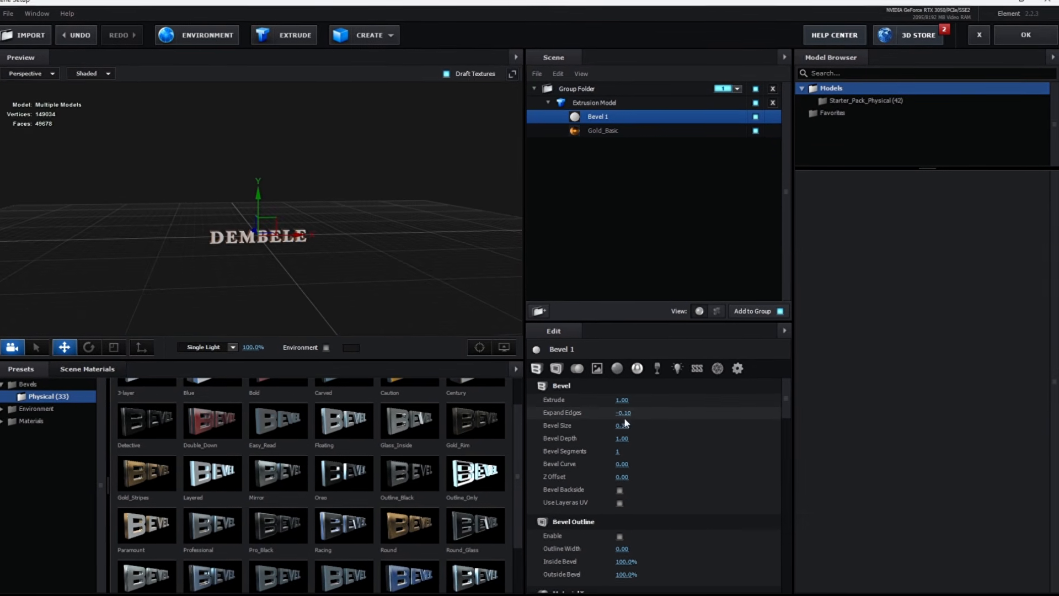
drag(624, 429, 634, 429)
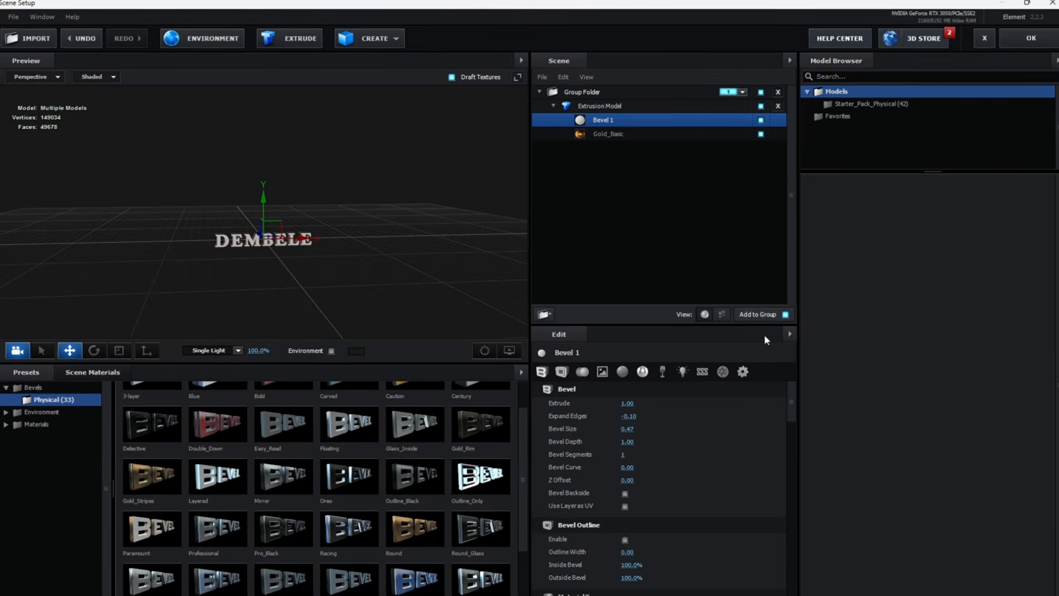
click(1031, 40)
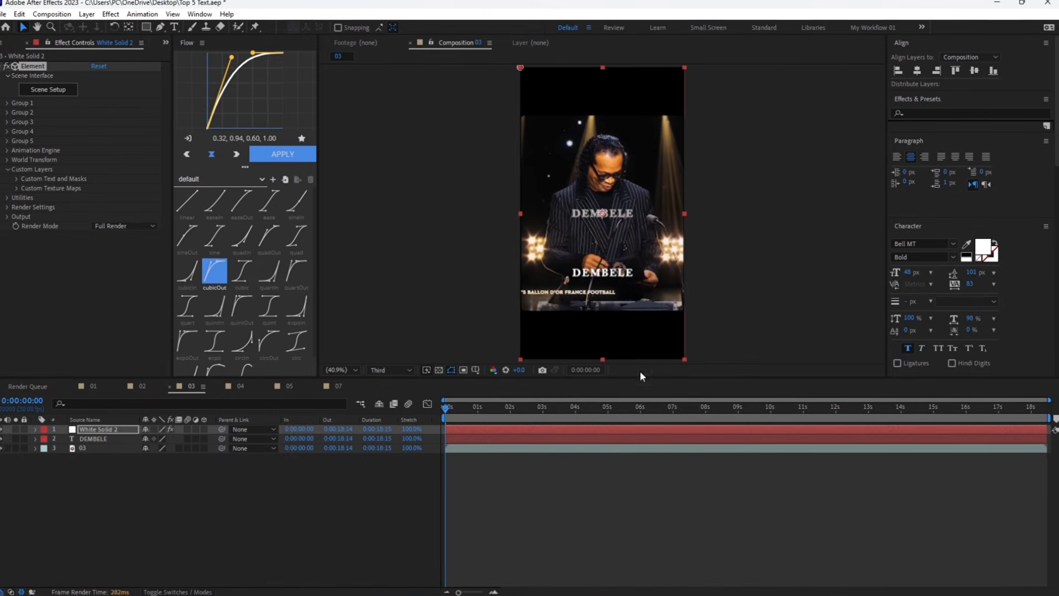
- Hide the DEMBELE text layer and, at 0:00:05:18, set Element's Group 1 Position XY to 360, 814
click(1, 441)
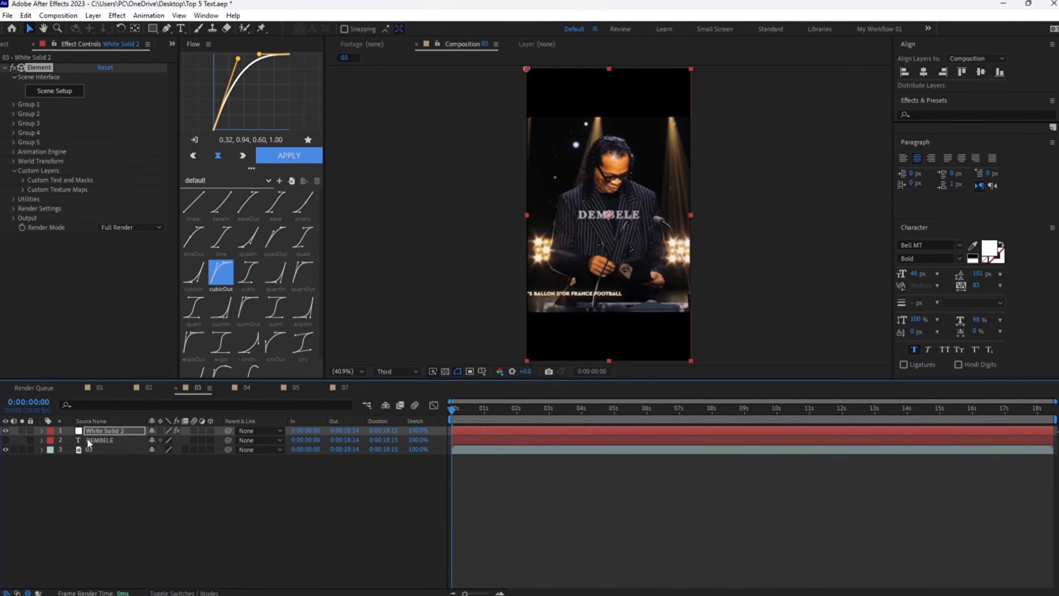
drag(466, 419, 626, 428)
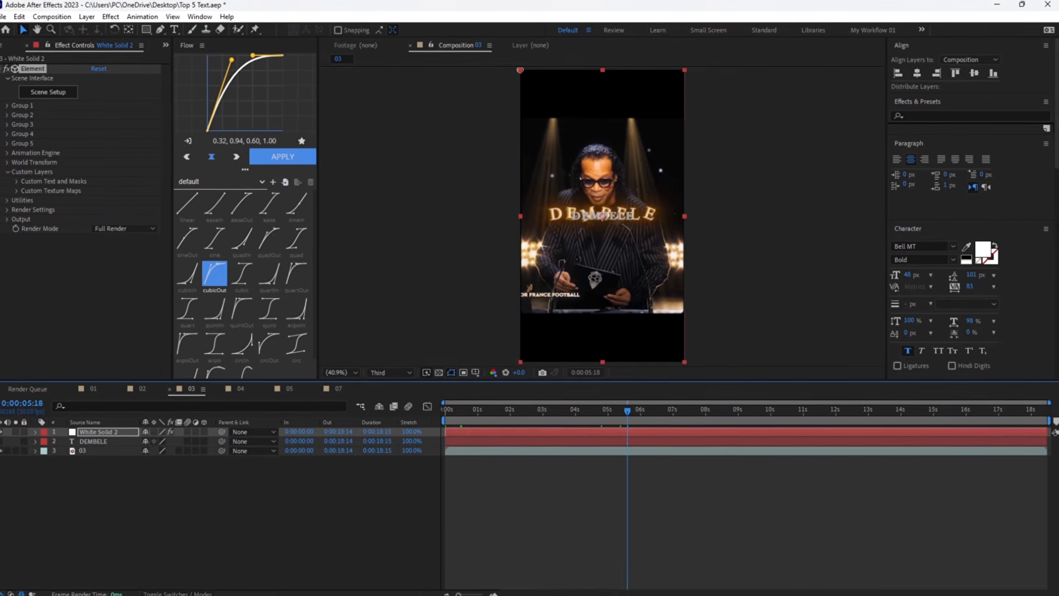
click(10, 103)
click(19, 151)
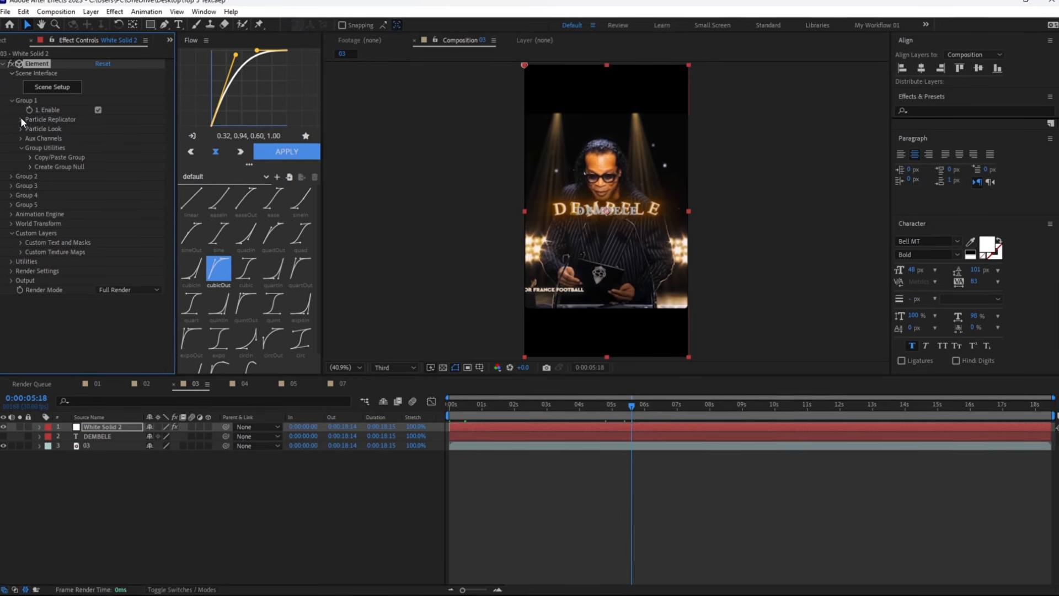
click(21, 122)
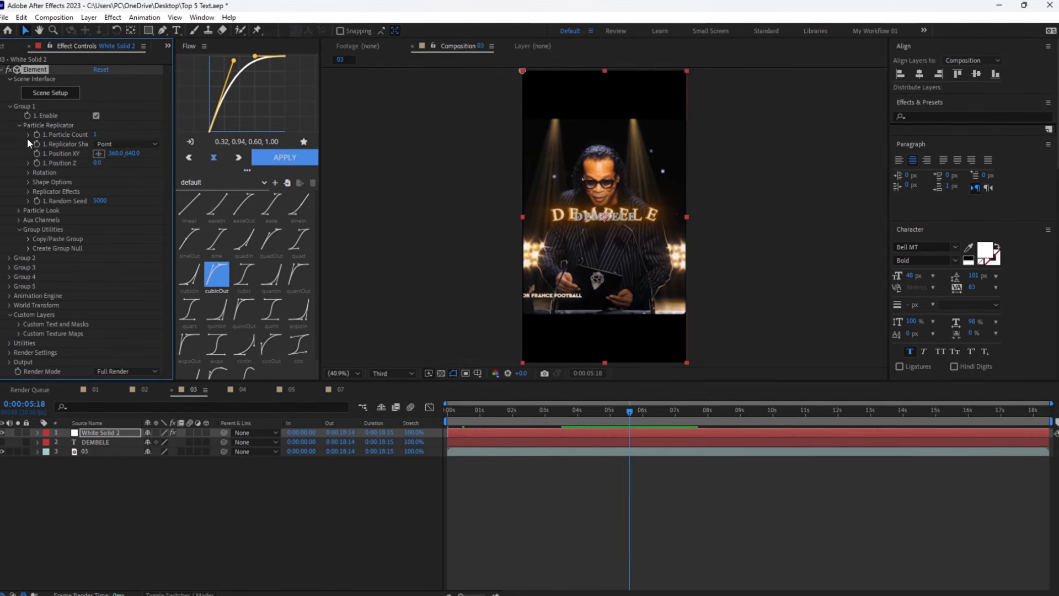
drag(130, 156, 211, 177)
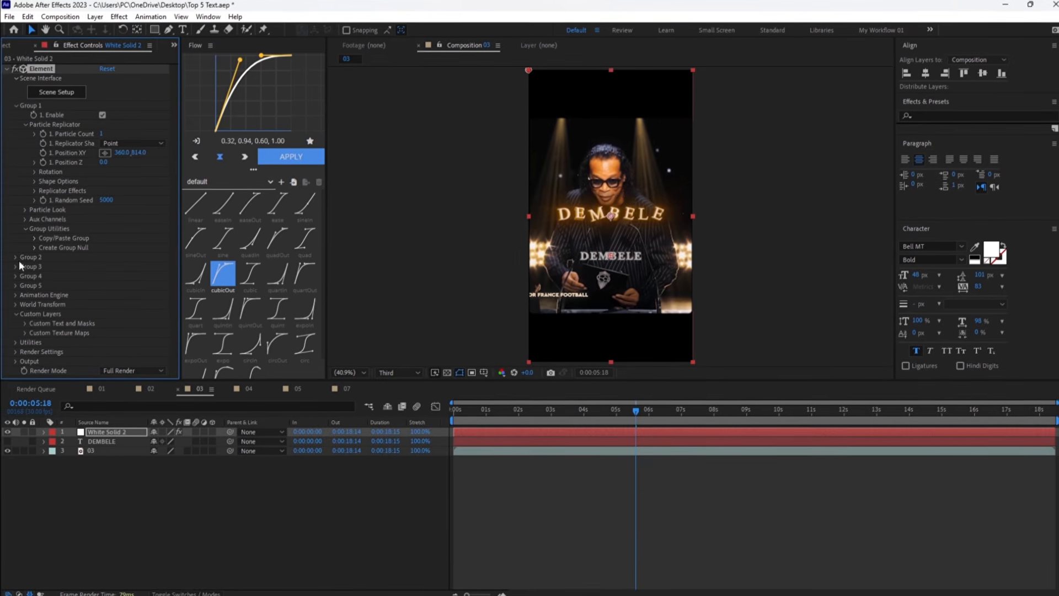
- Enable Multi-Object in Group 1's Particle Look and keyframe its overall Rotation, Displace and Displace Random at 0:00:05:18
click(23, 213)
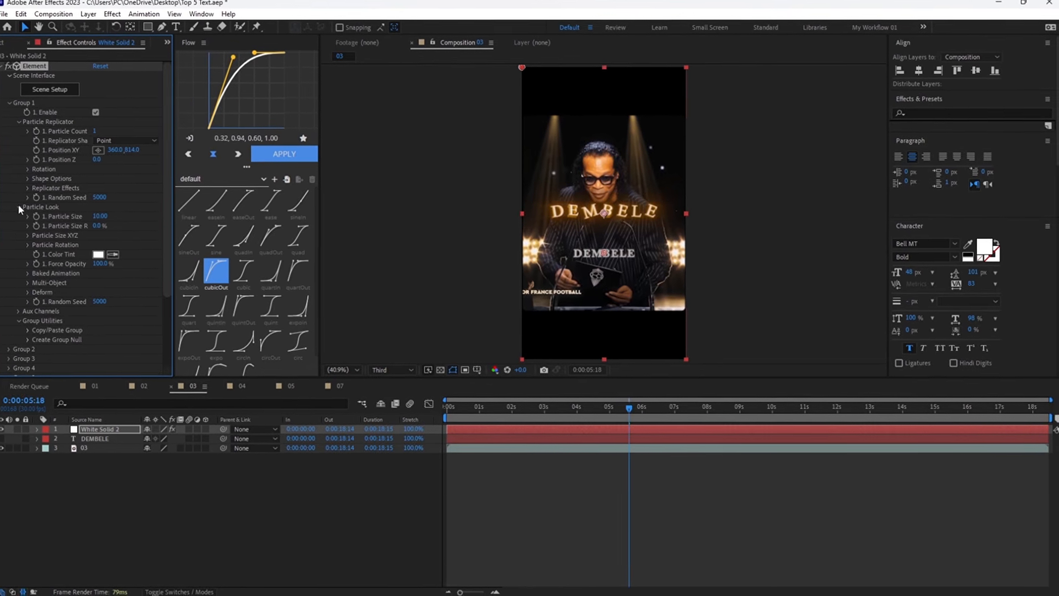
click(34, 288)
click(98, 292)
scroll(105, 303, down, 4)
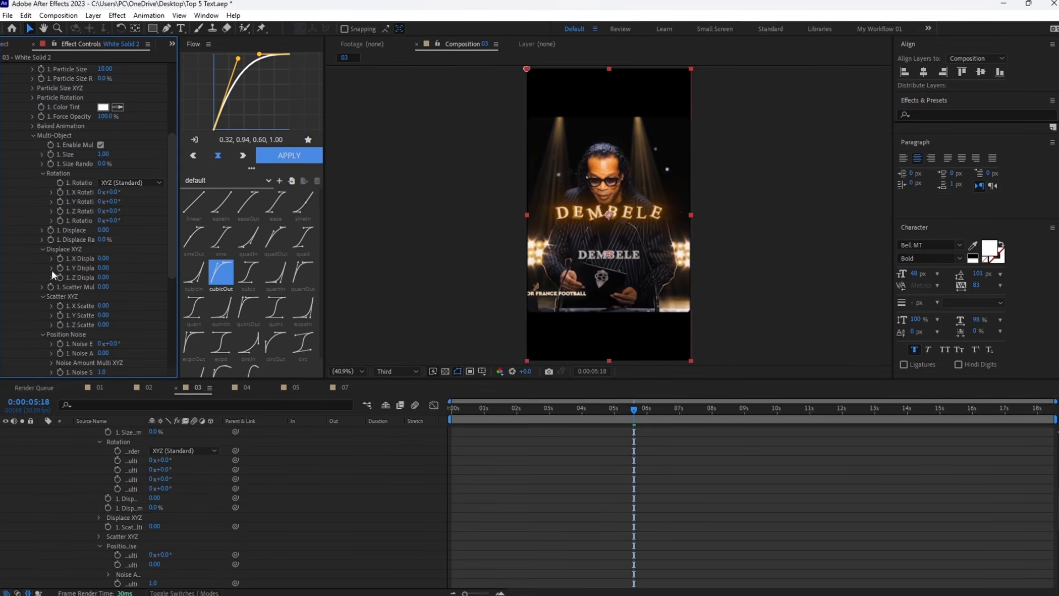
click(60, 221)
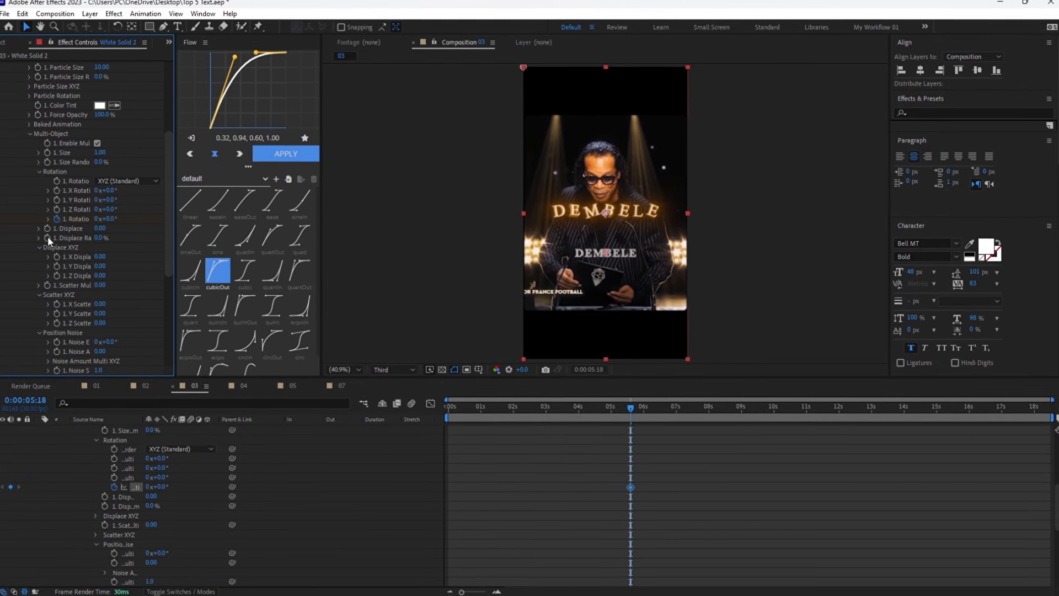
click(43, 232)
click(45, 240)
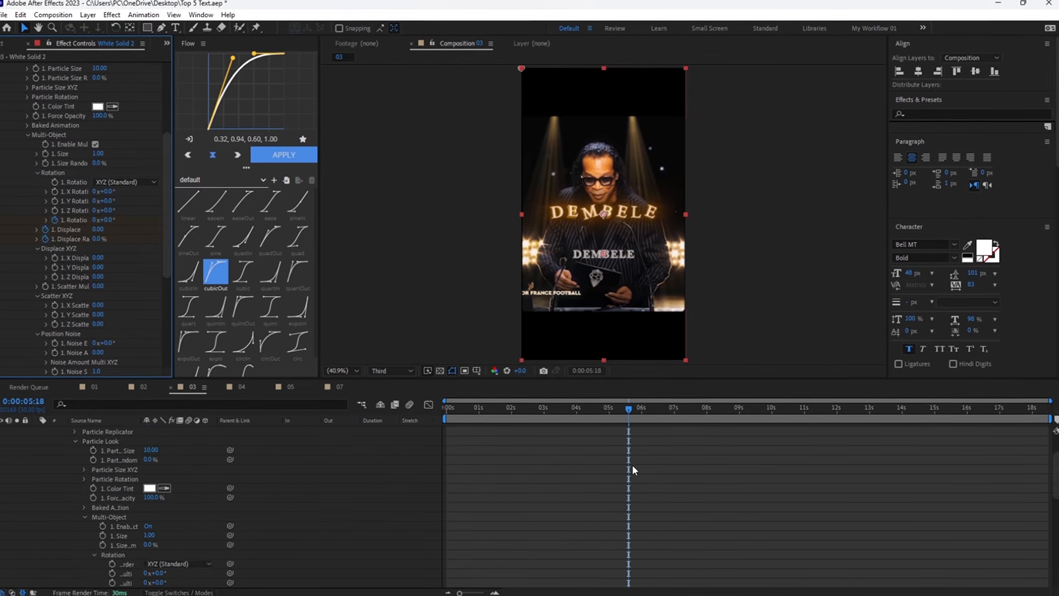
- Split the white solid layer at 0:00:05:18 and delete the part before the cut
key(ctrl+shift+d)
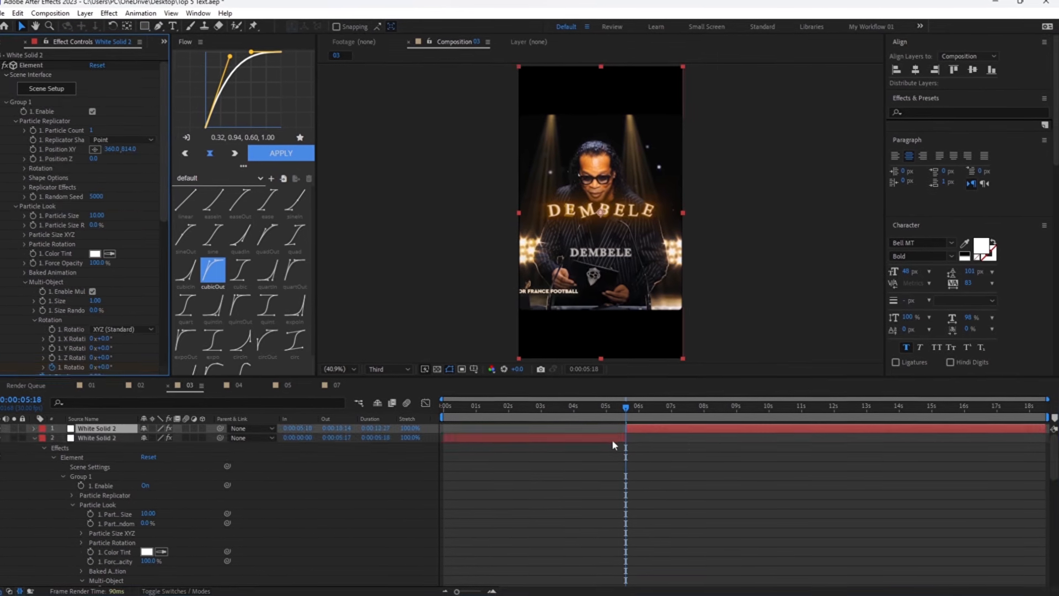
key(Delete)
click(644, 439)
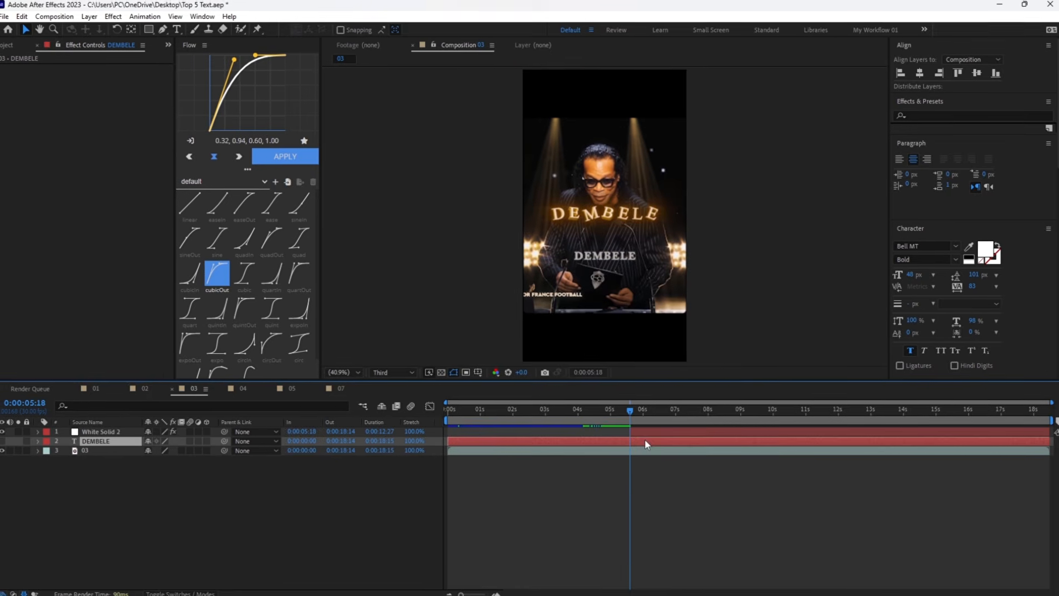
- Reveal the white solid's keyframes and add unchanged Rotation, Displace and Displace Random keyframes at 0:00:06:16
click(642, 430)
key(u)
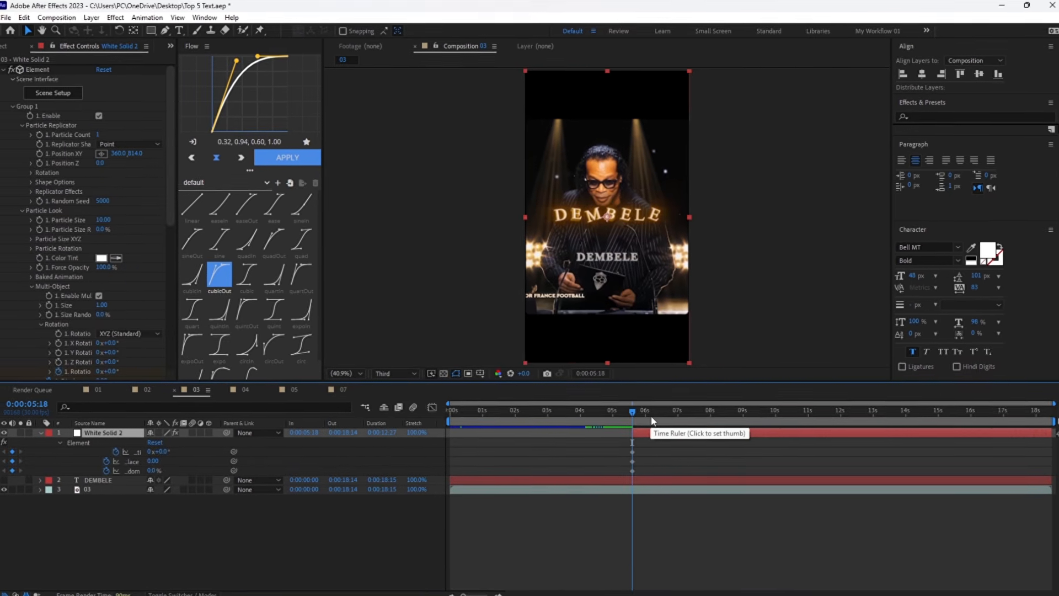
click(687, 422)
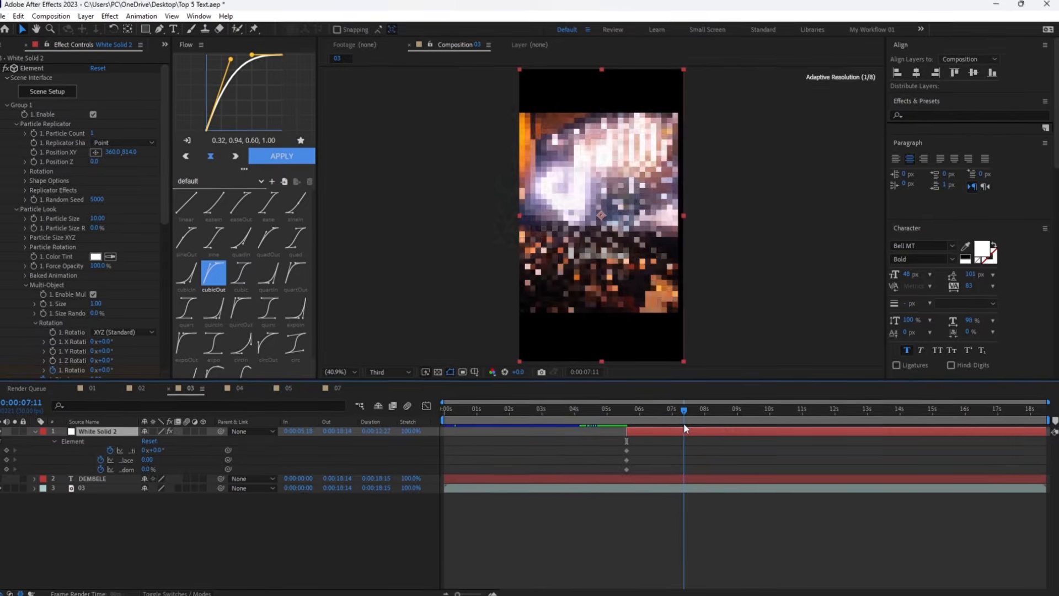
mouse_move(684, 422)
mouse_down()
mouse_move(658, 412)
mouse_move(664, 422)
mouse_up()
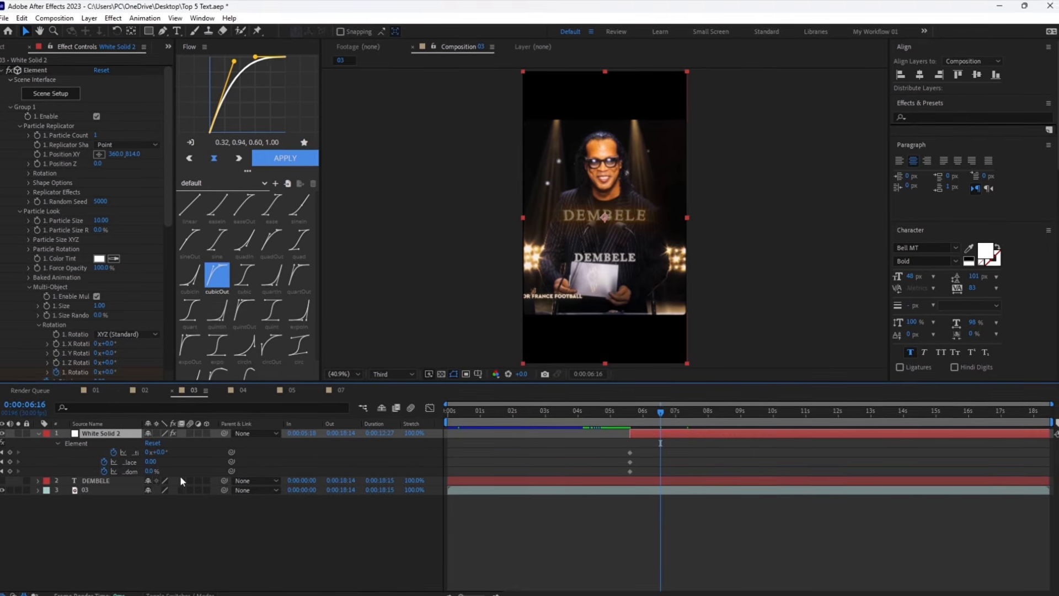
drag(9, 448, 8, 467)
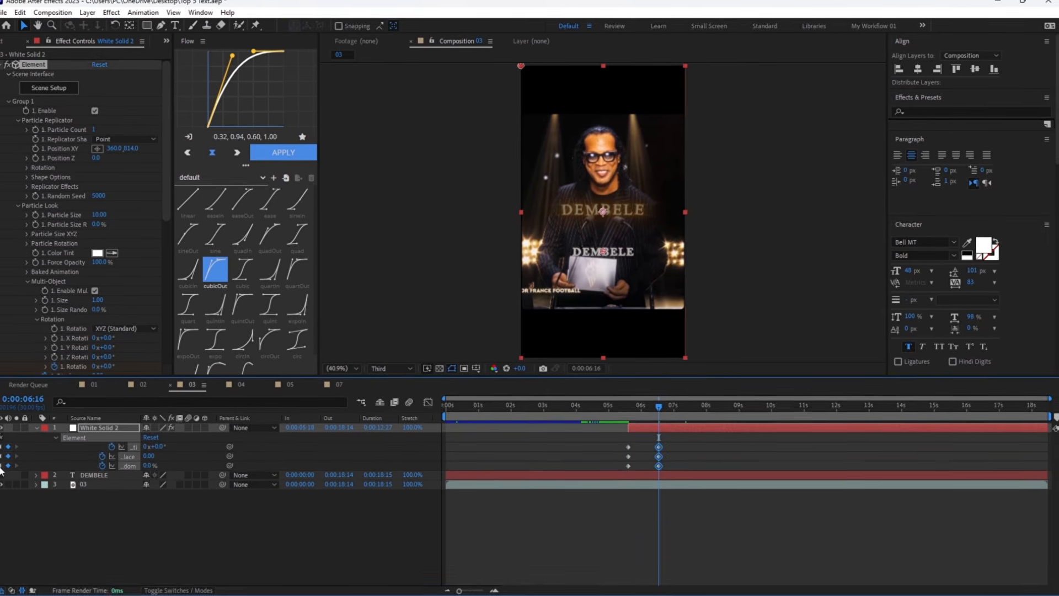
- On the first keyframes at 0:00:05:18, set Displace to 1.19, Rotation to 43° and Displace Random to 15%
click(1, 467)
drag(148, 457, 225, 471)
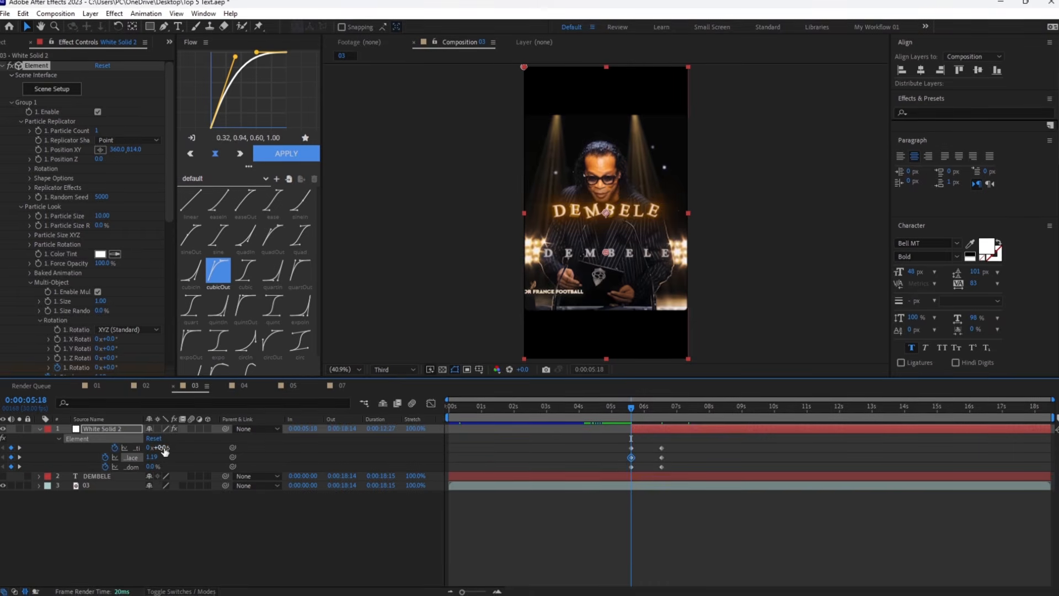
drag(164, 451, 210, 467)
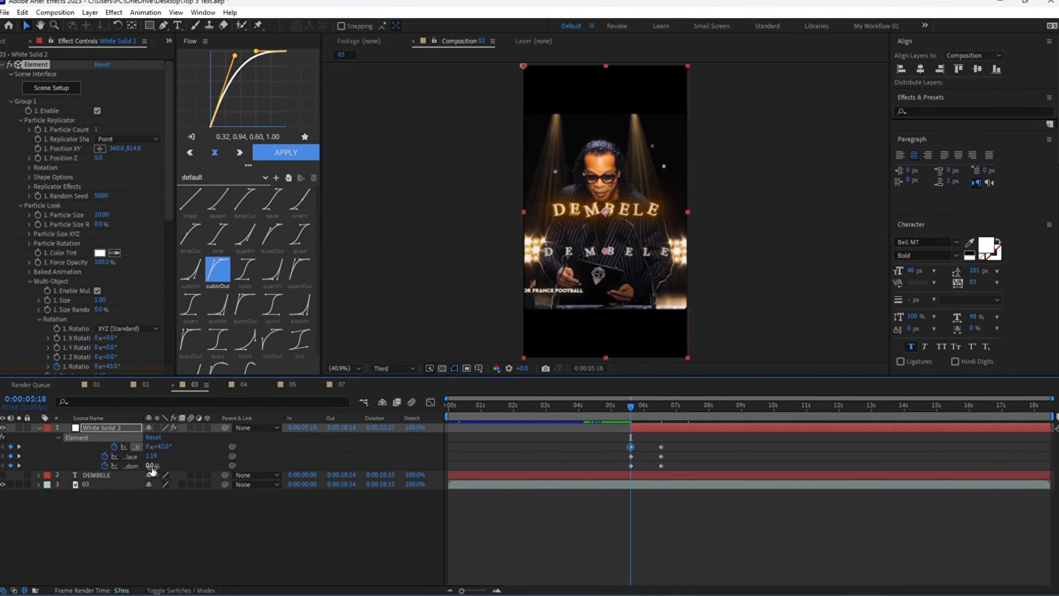
drag(152, 469, 159, 471)
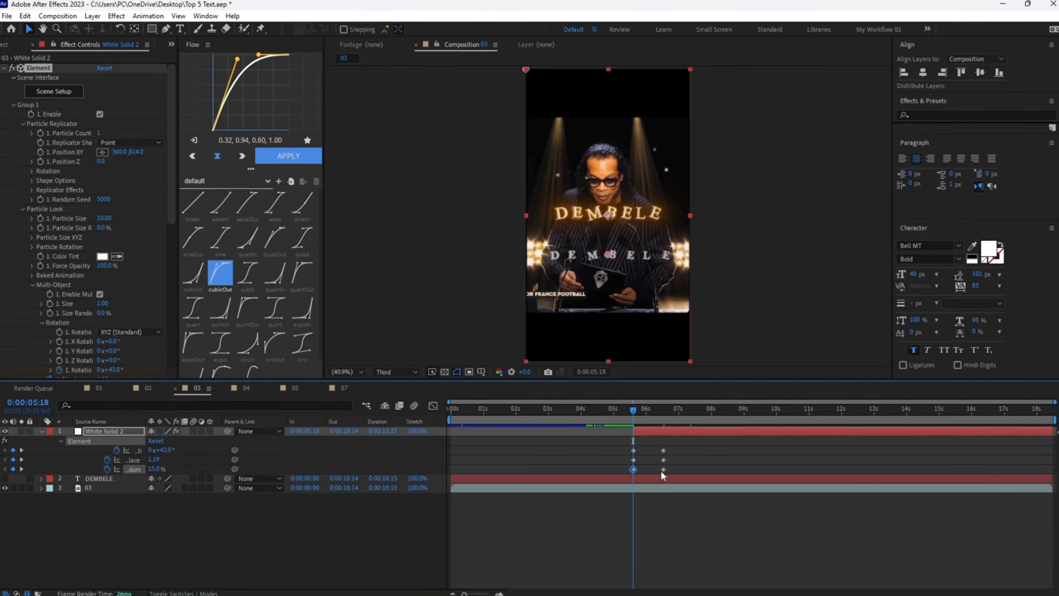
- Ease all six Multi-Object keyframes with a Flow cubic curve adjusted to 0.85, 0.00, 0.34, 1.00
drag(689, 441, 624, 481)
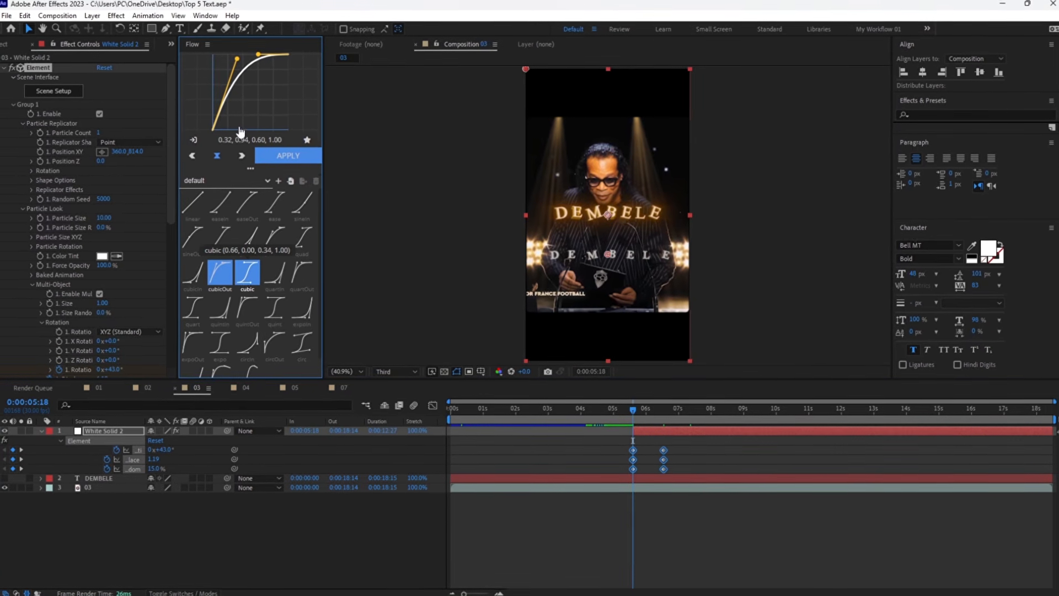
click(247, 272)
drag(263, 133, 276, 134)
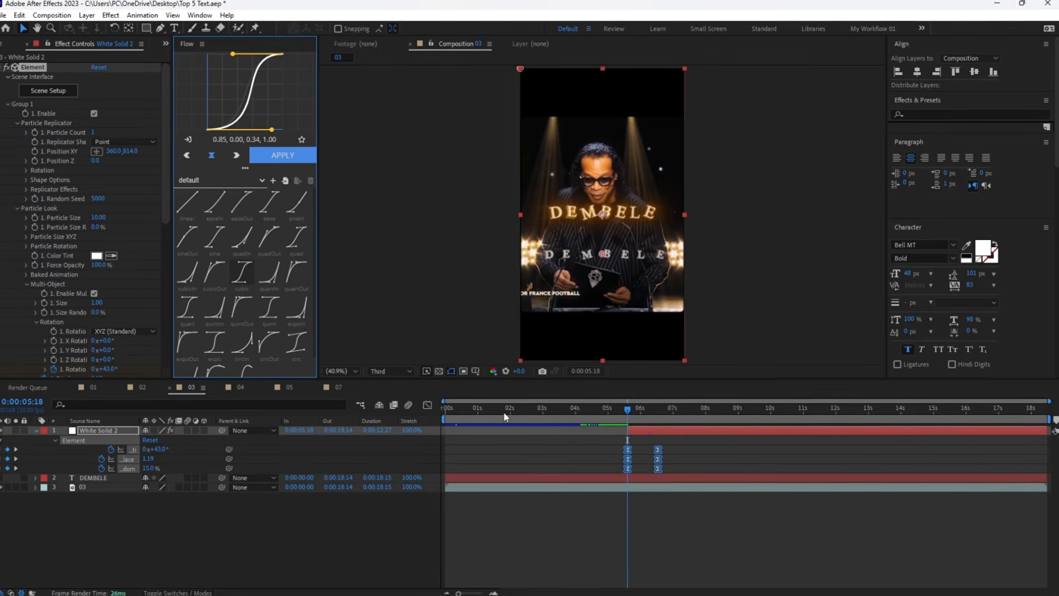
click(673, 524)
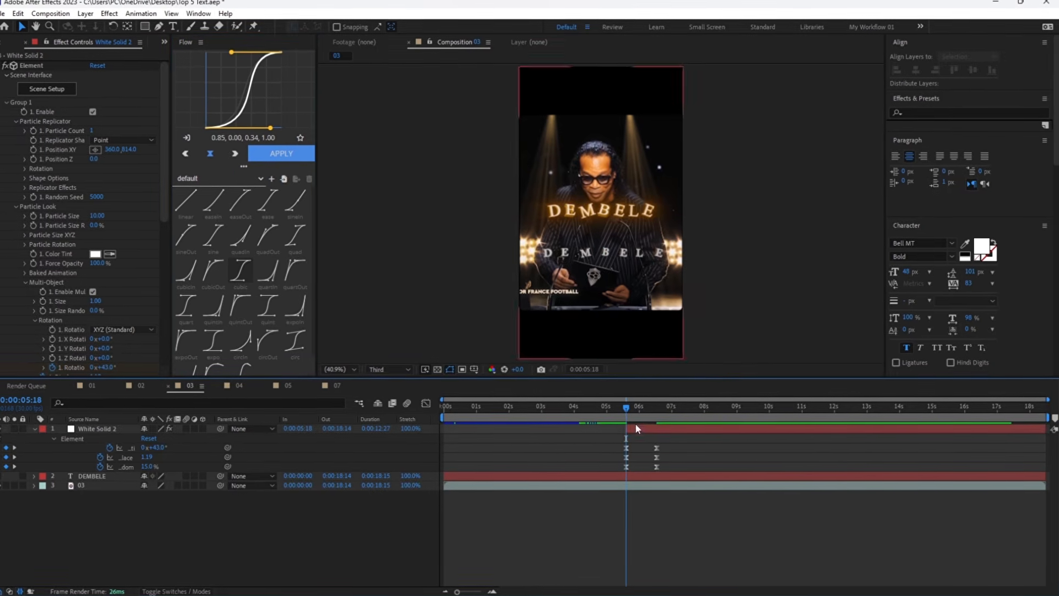
mouse_move(638, 413)
mouse_down()
mouse_move(677, 424)
mouse_move(635, 409)
mouse_up()
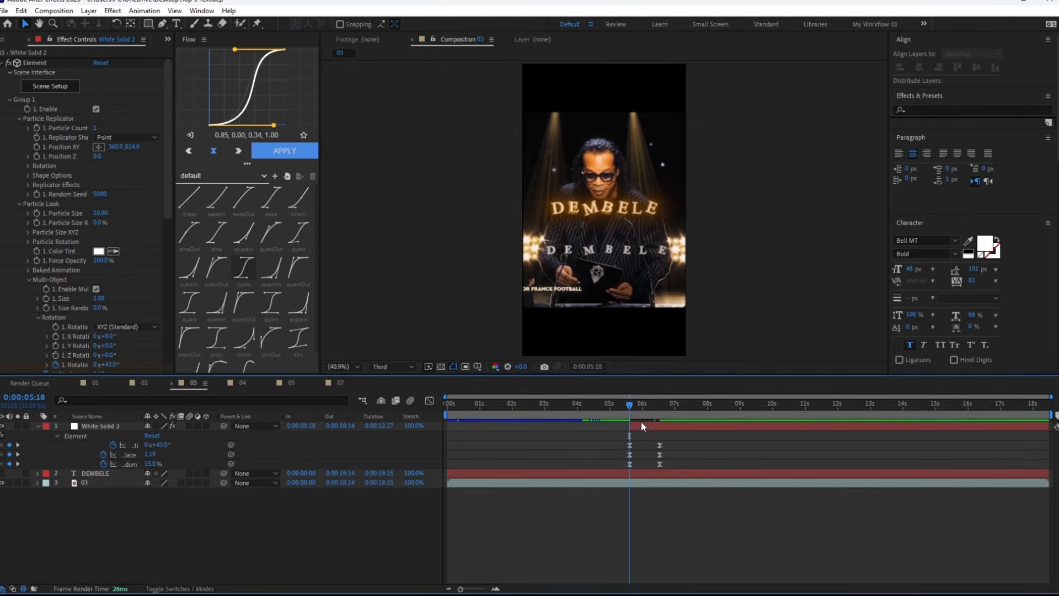
- Add the Deep Glow effect to the white solid layer
click(646, 430)
key(ctrl+space)
text(de)
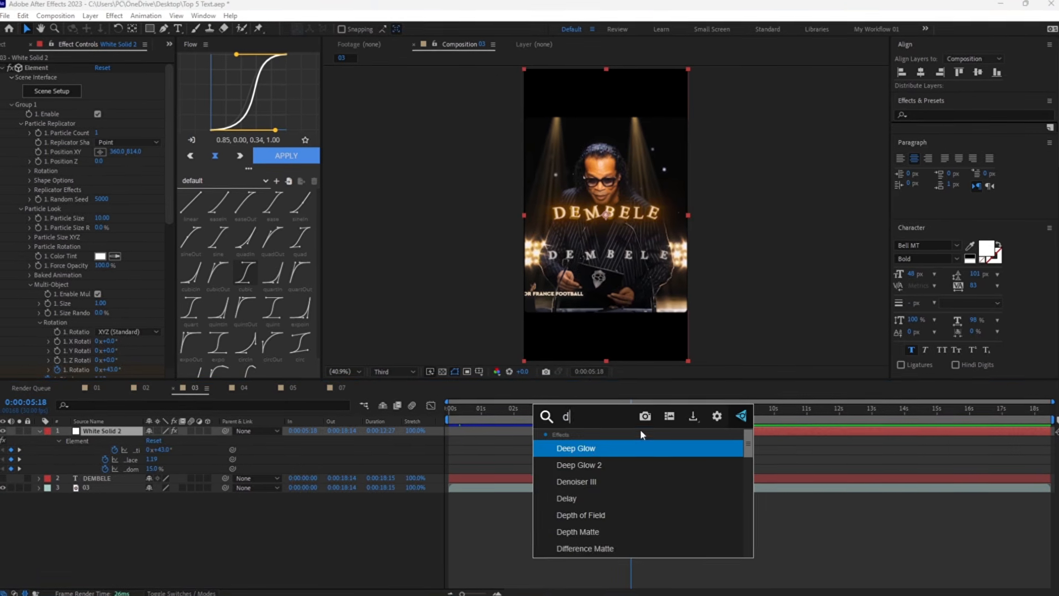
click(593, 454)
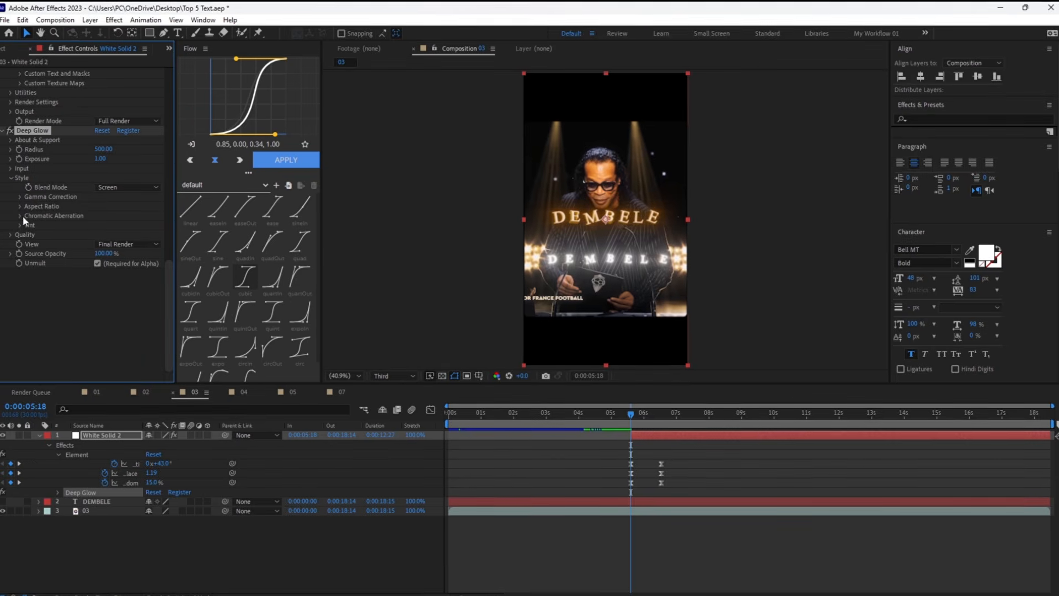
- Enable Deep Glow's tint and set its color to orange FF8A00
click(18, 216)
click(98, 230)
click(101, 239)
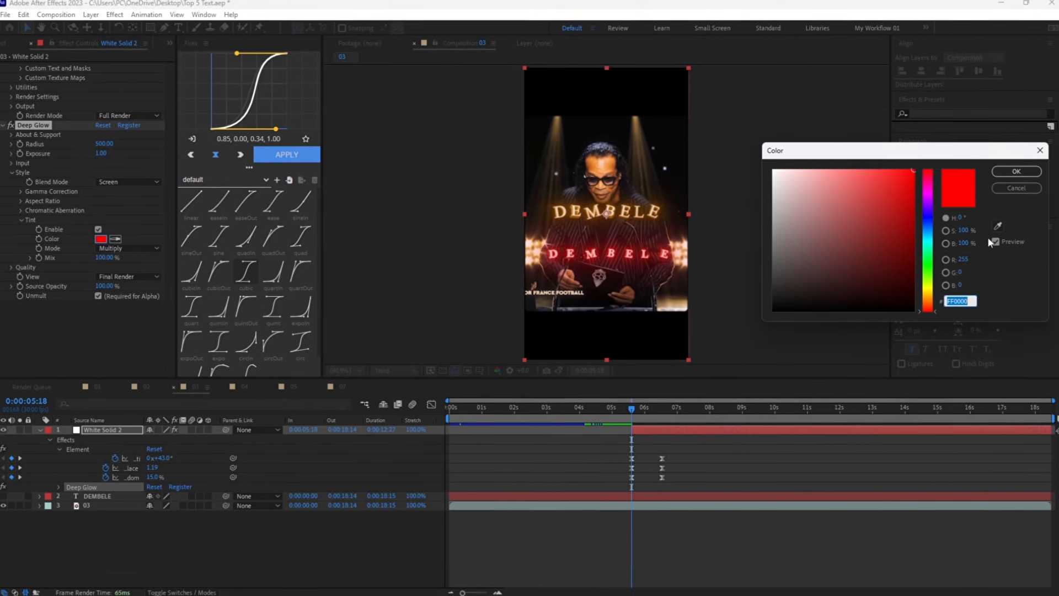
click(932, 303)
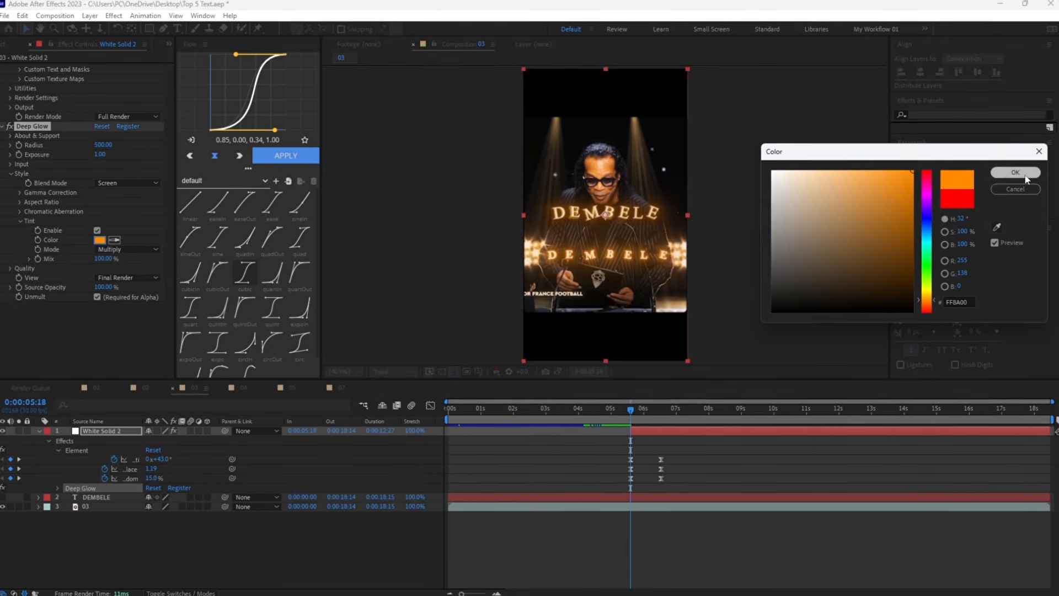
click(1025, 173)
- Set Deep Glow's Exposure to 0.5
click(100, 155)
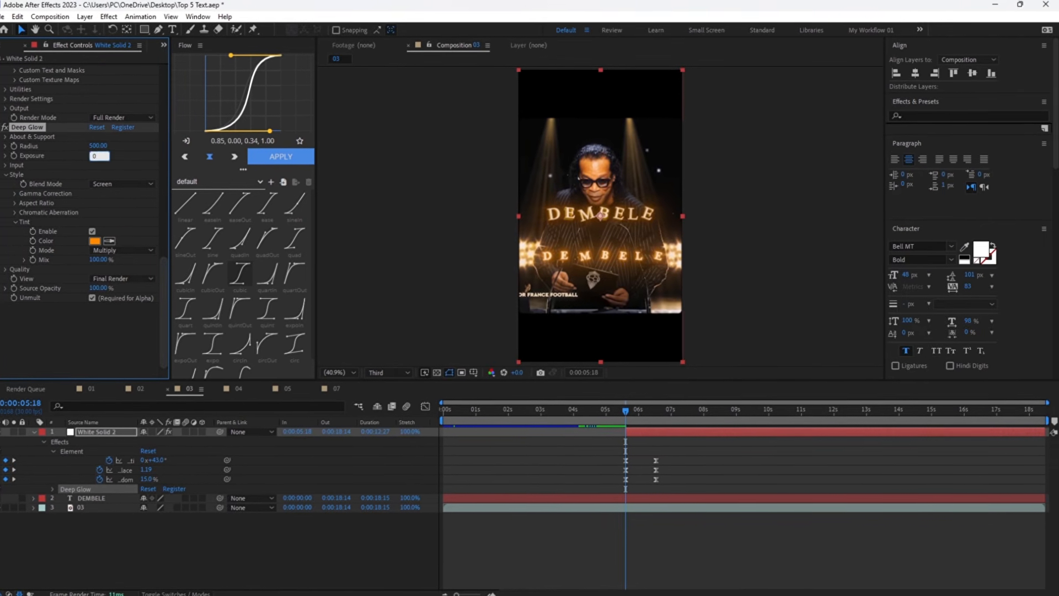
text(0.5)
click(100, 145)
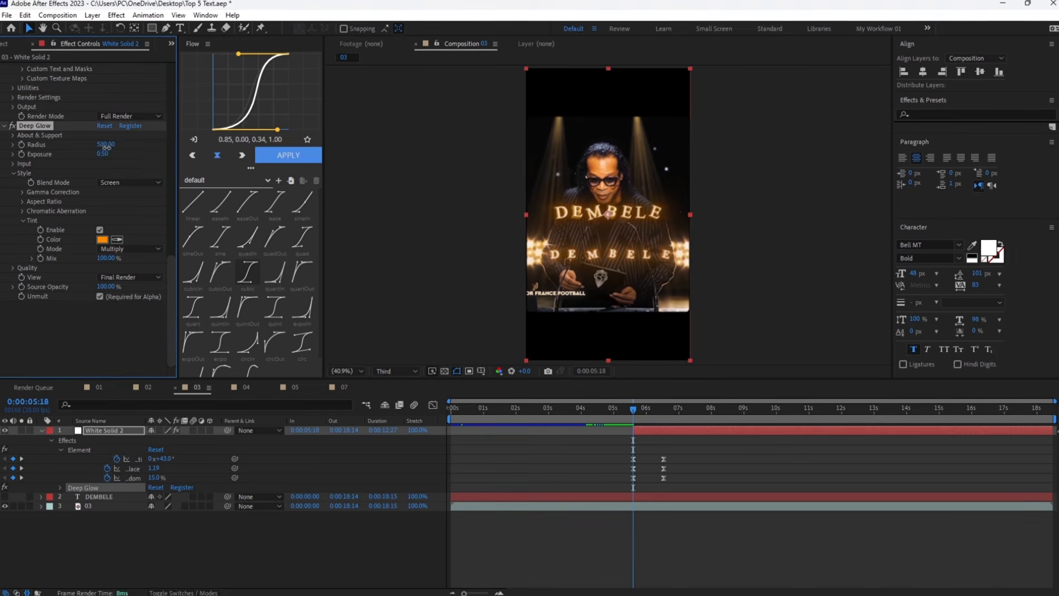
- Set Deep Glow's Radius to 260 and add the BCC Rays Puffy effect to the white solid layer
text(260)
key(Return)
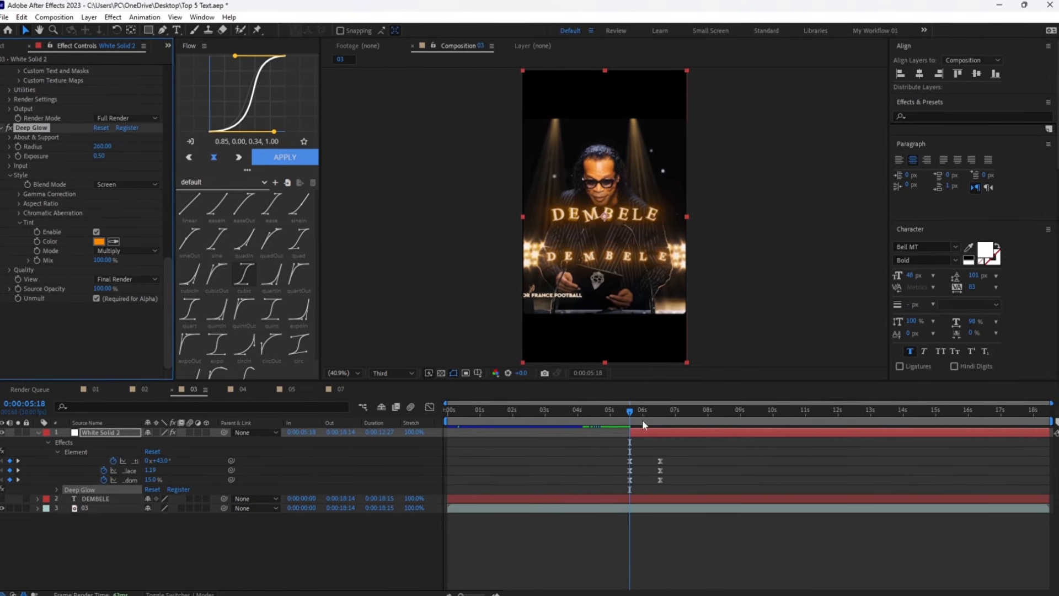
key(ctrl+space)
text(b)
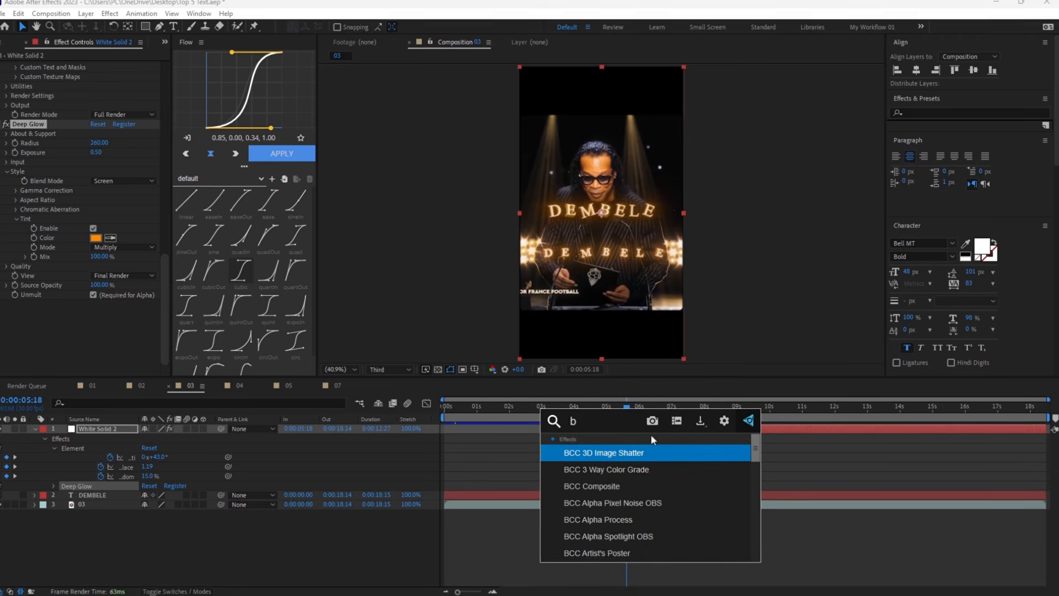
text(cc ra)
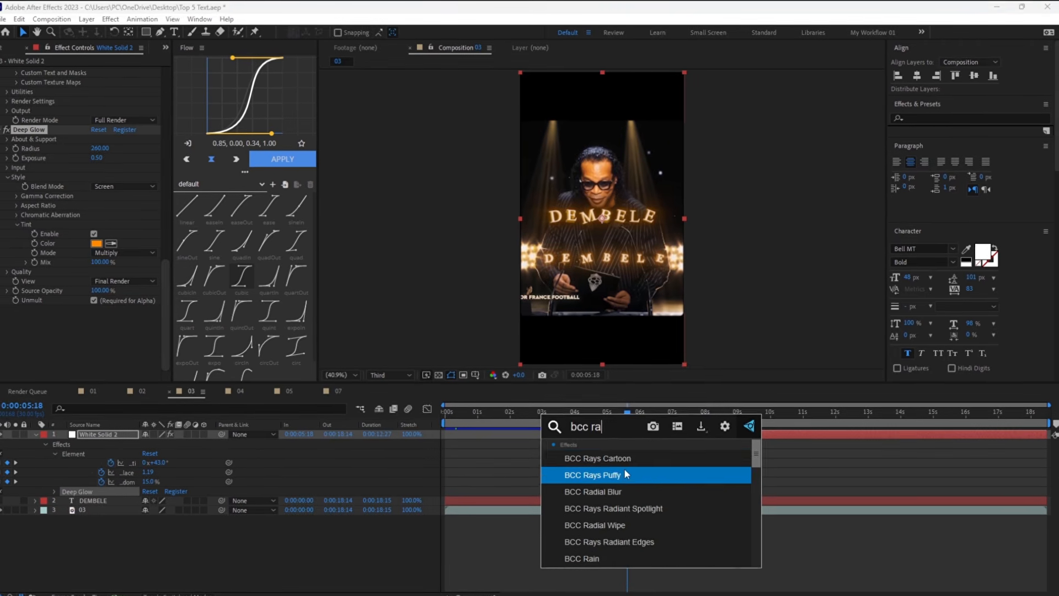
click(625, 473)
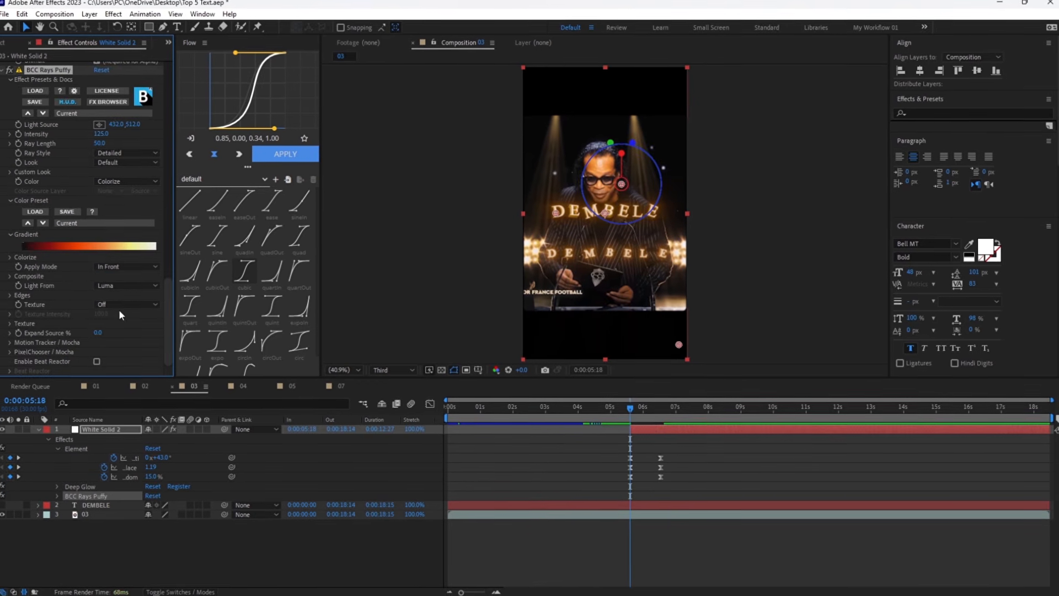
- Move BCC Rays Puffy's light source onto the lower DEMBELE text at about 351, 825 and set Intensity to 12
drag(621, 184, 602, 259)
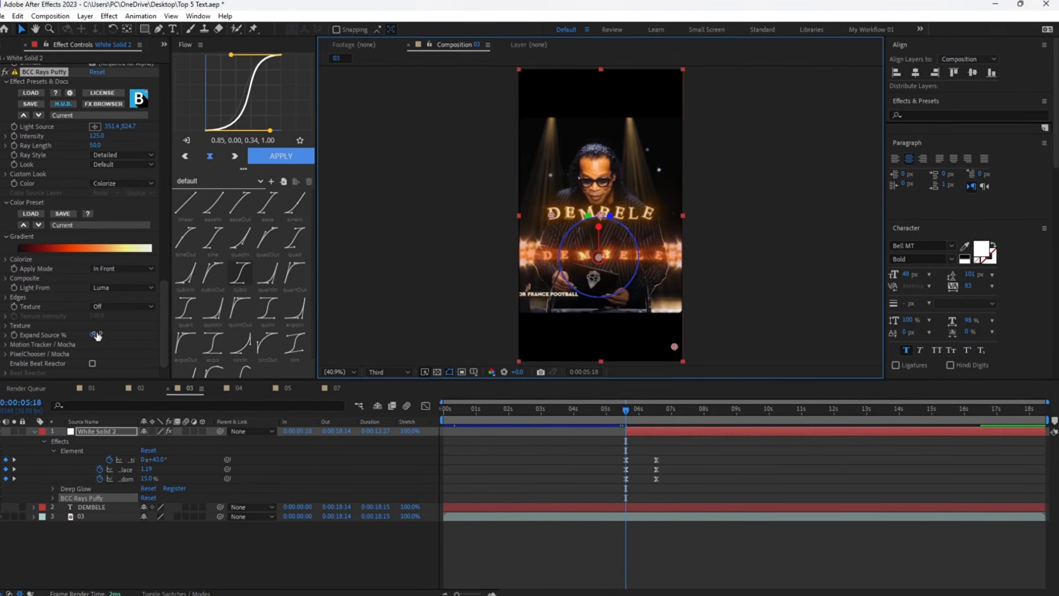
click(96, 135)
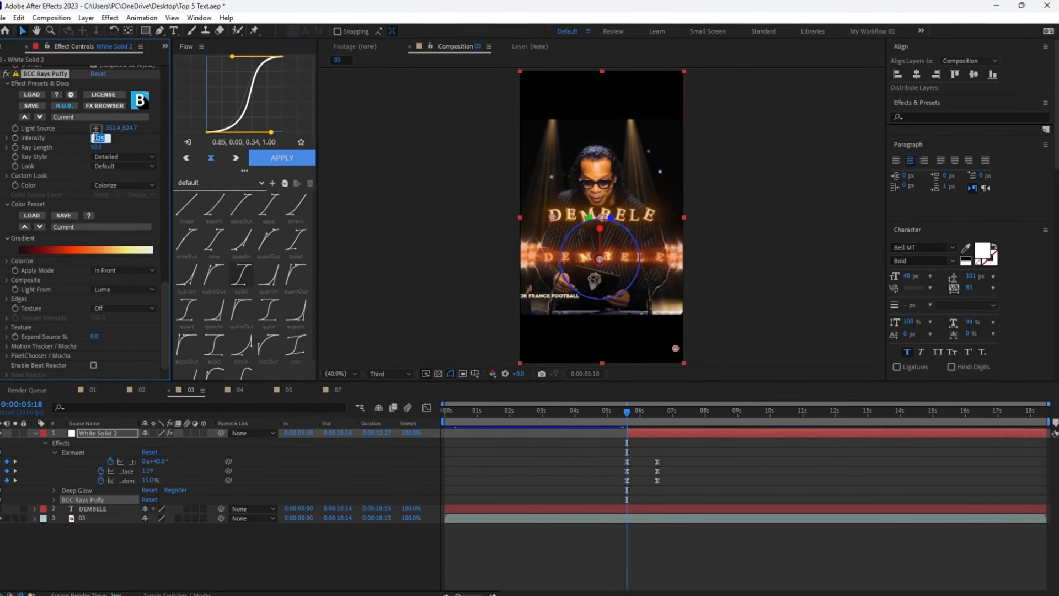
text(12)
key(Return)
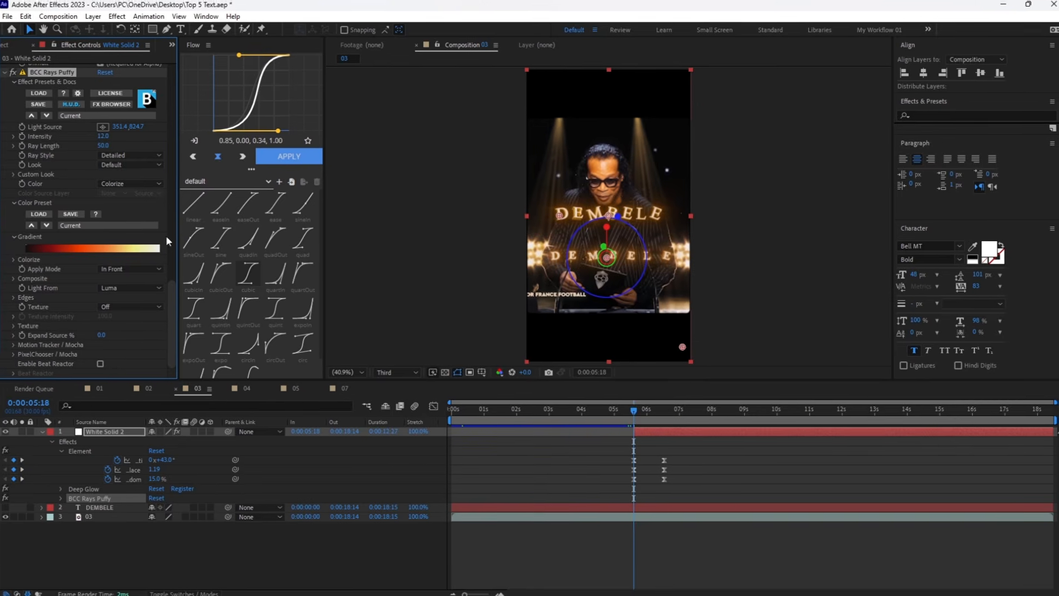
- Set the Ray Length of BCC Rays Puffy to 25
click(103, 145)
text(2)
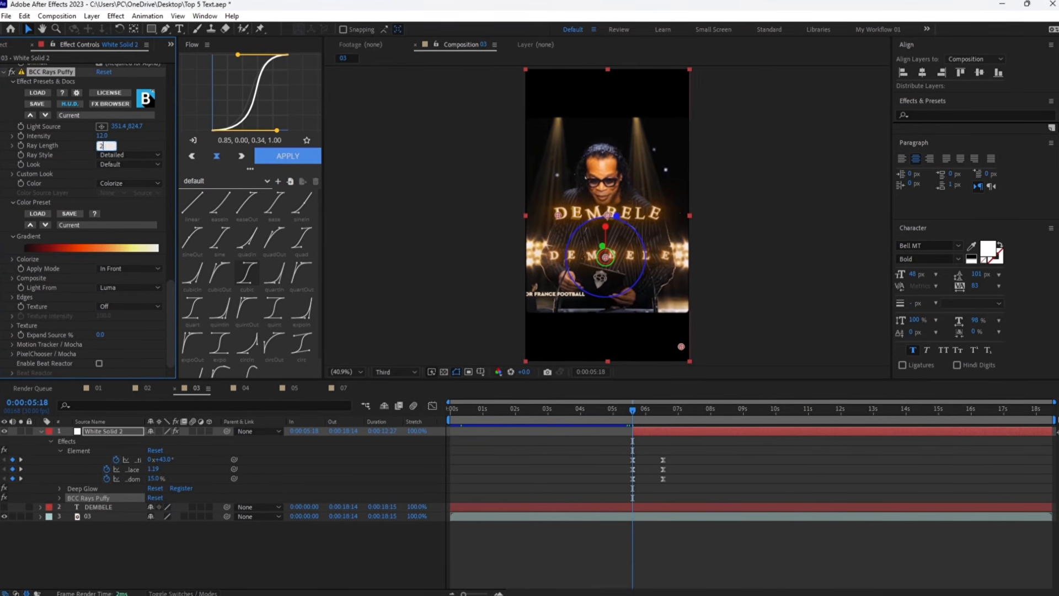
text(5)
key(Return)
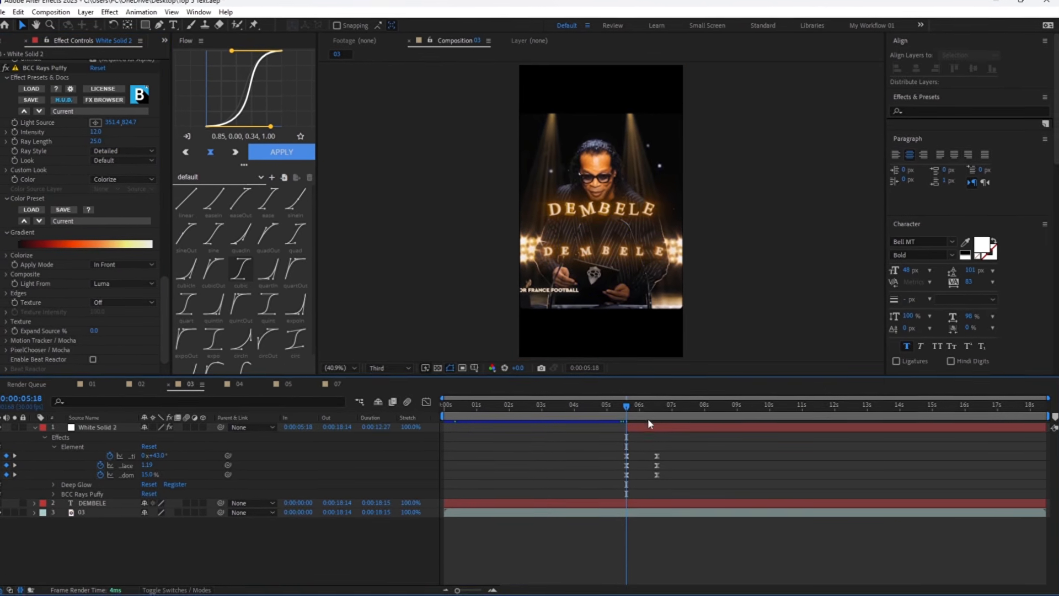
- Extend the white solid's start to about 5 s, move its first three Element keyframes to 0:00:05:00, and preview the animation
key(space)
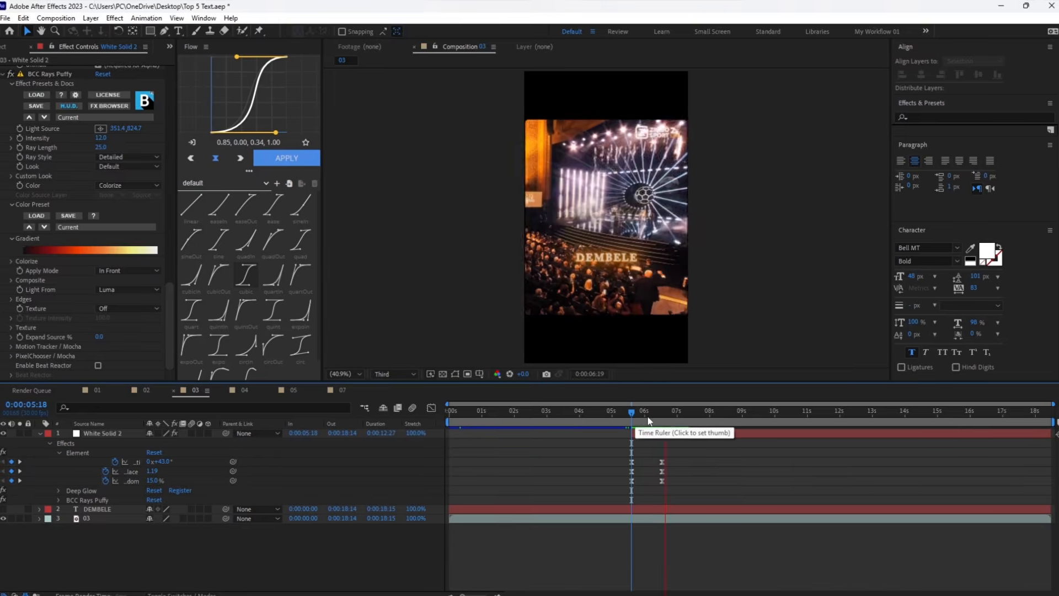
click(649, 421)
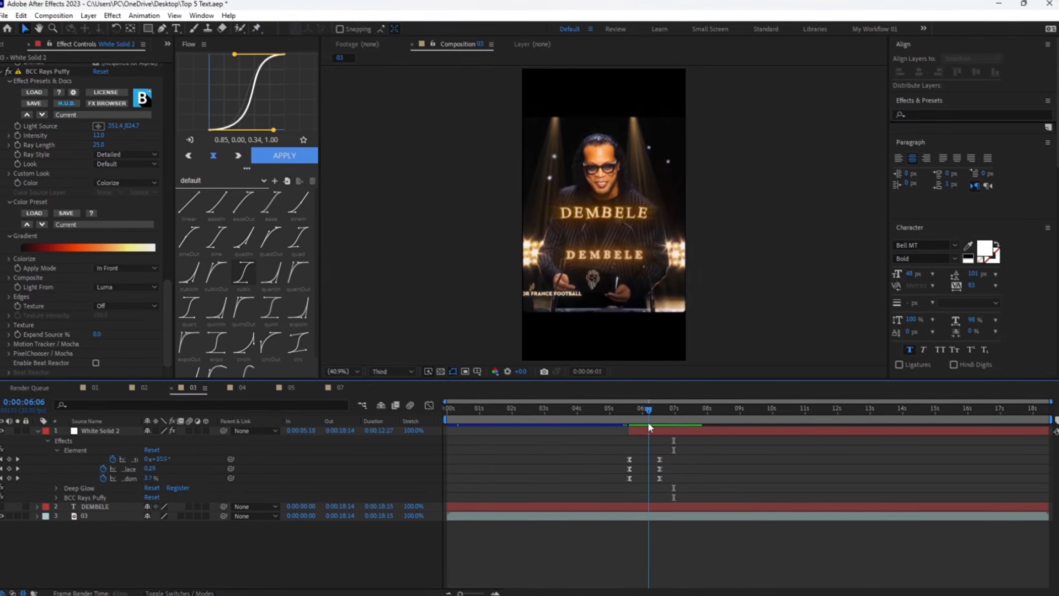
drag(648, 423, 607, 476)
drag(679, 452, 594, 485)
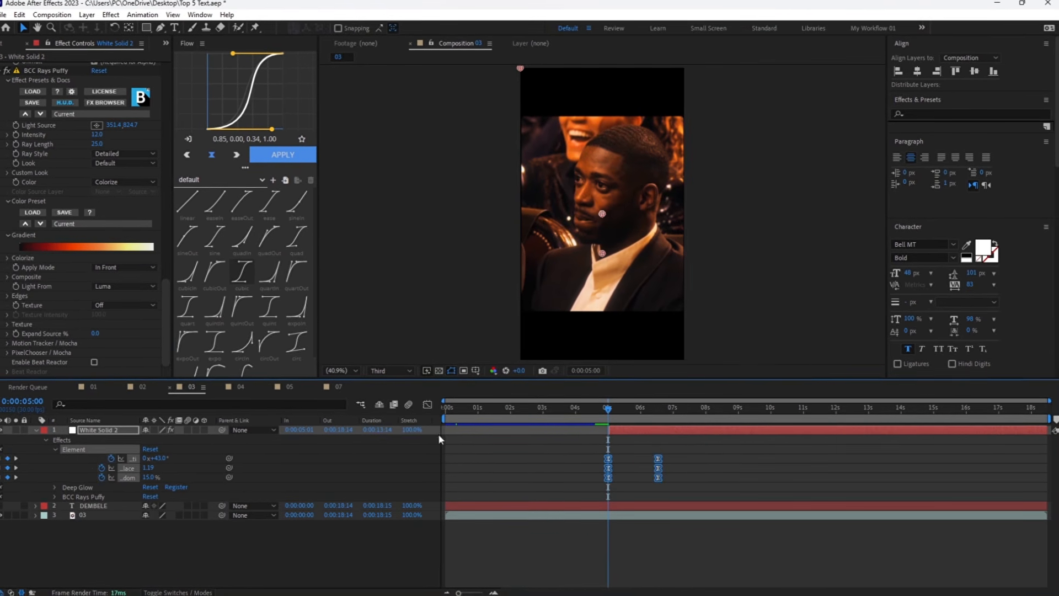
key(space)
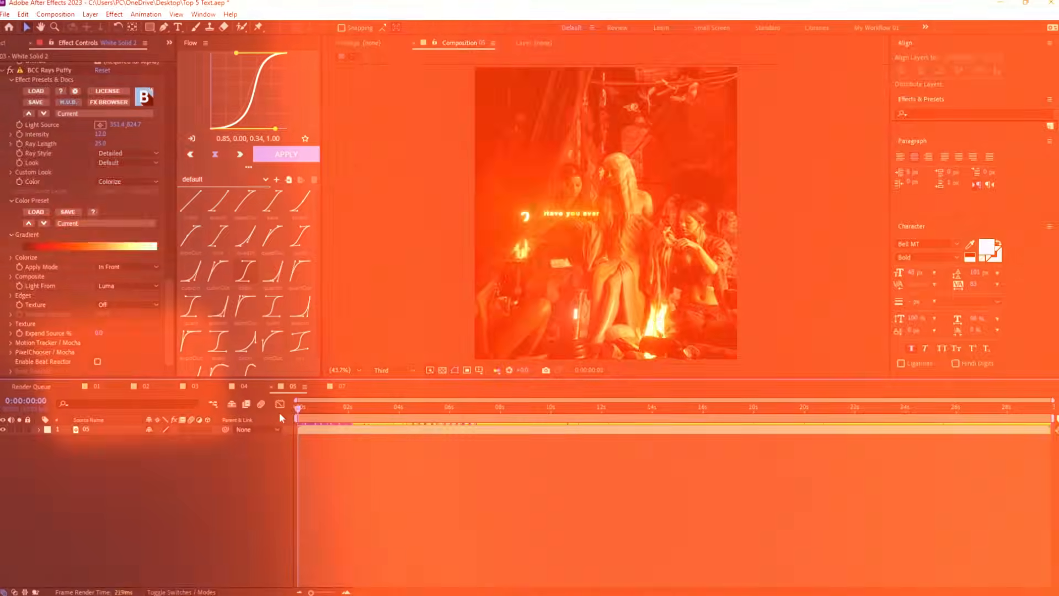
- In composition 05 at 0:00:01:57, add a "Seen a Dragon" text layer in Beau Rivage, 115 px, centered horizontally
drag(298, 411, 342, 416)
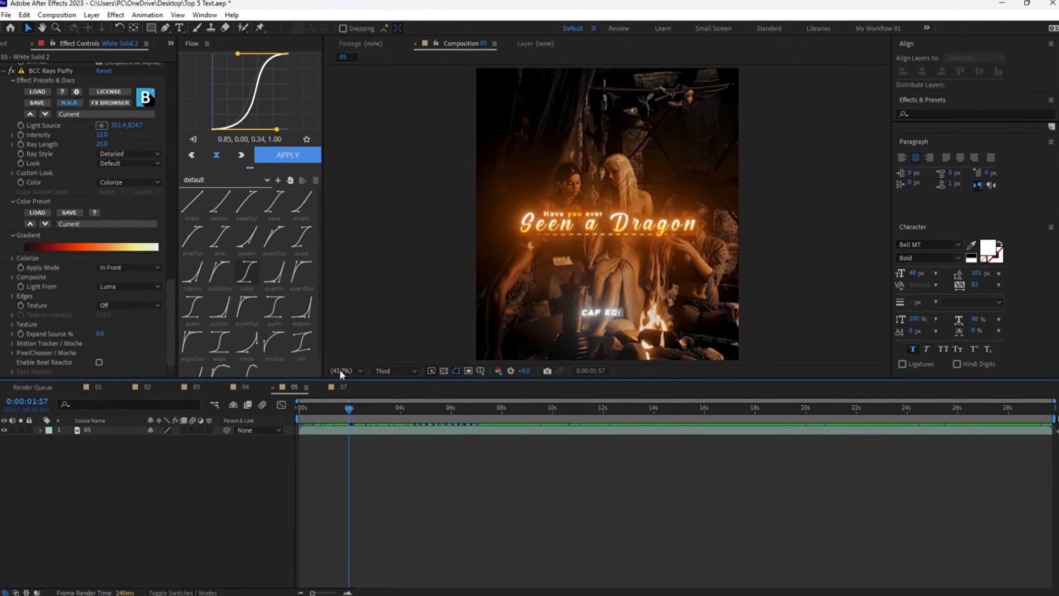
click(174, 32)
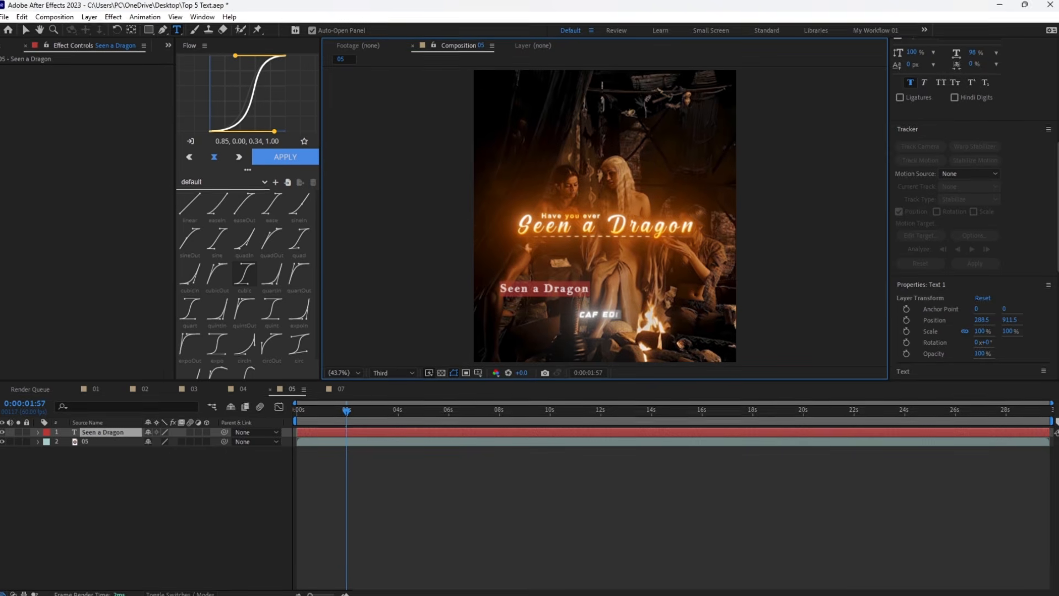
click(928, 138)
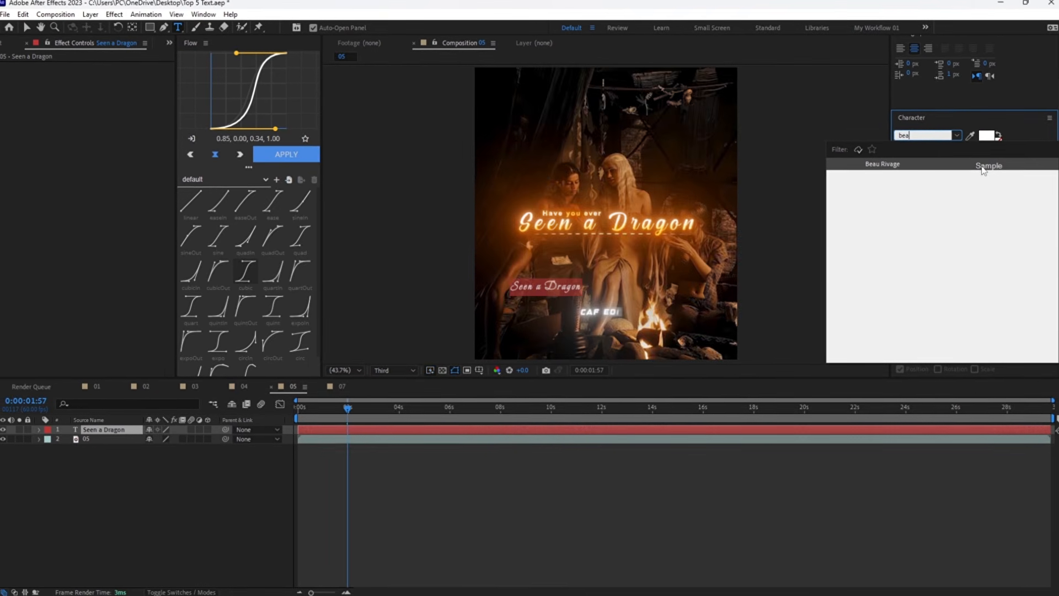
click(982, 166)
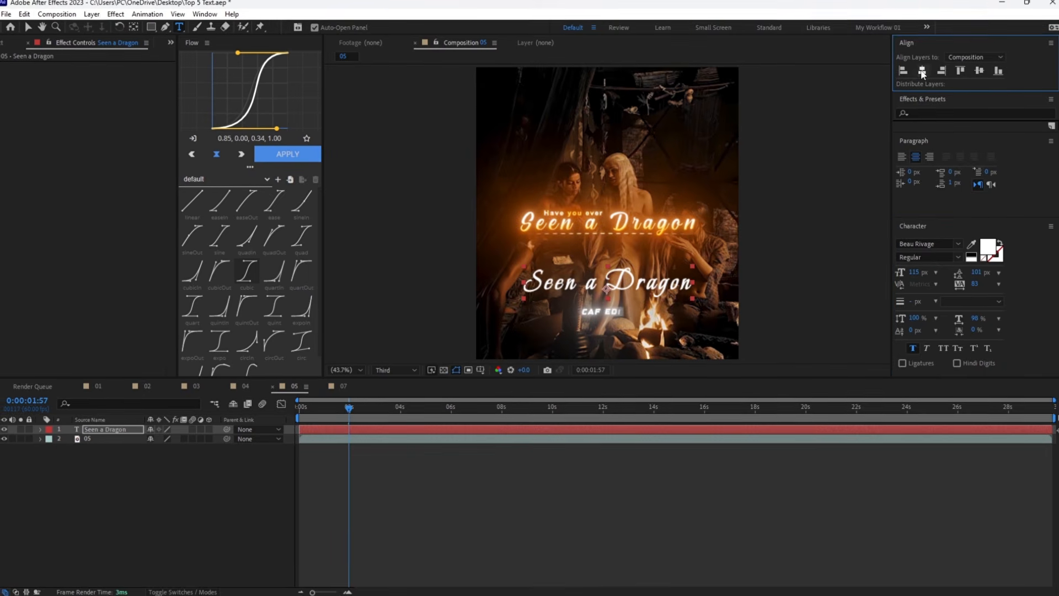
- Add Gradient Ramp to the "Seen a Dragon" layer, with its start at 540, 809 and its end at 540, 962
click(345, 431)
key(ctrl+space)
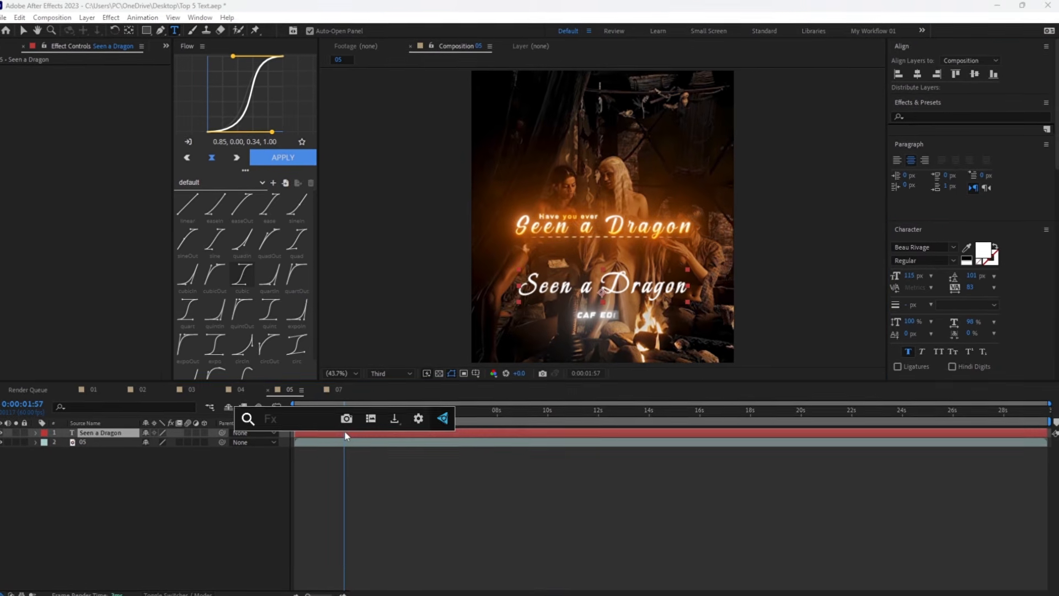
text(gr)
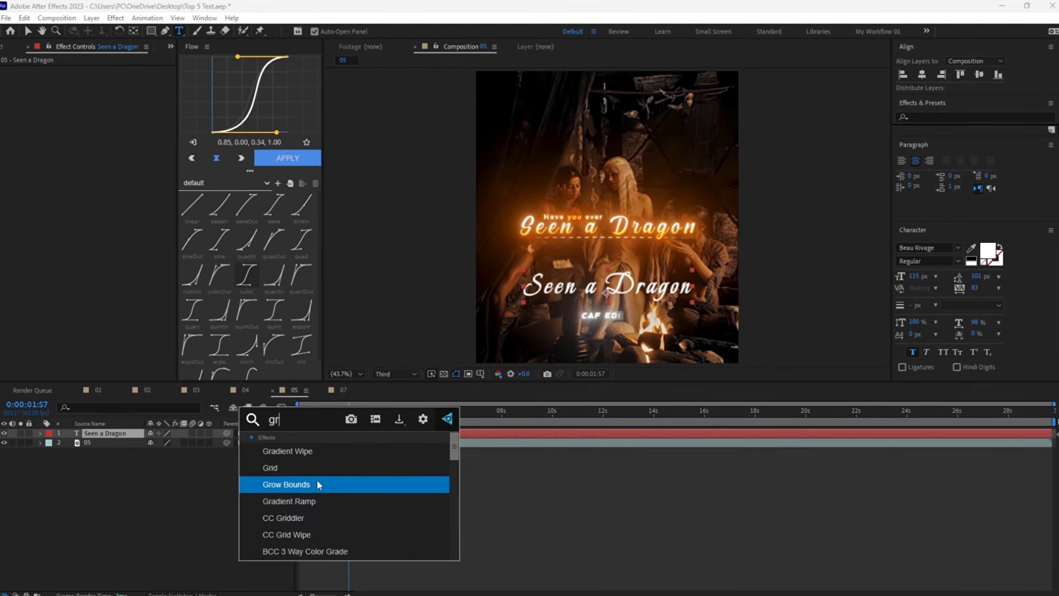
click(312, 502)
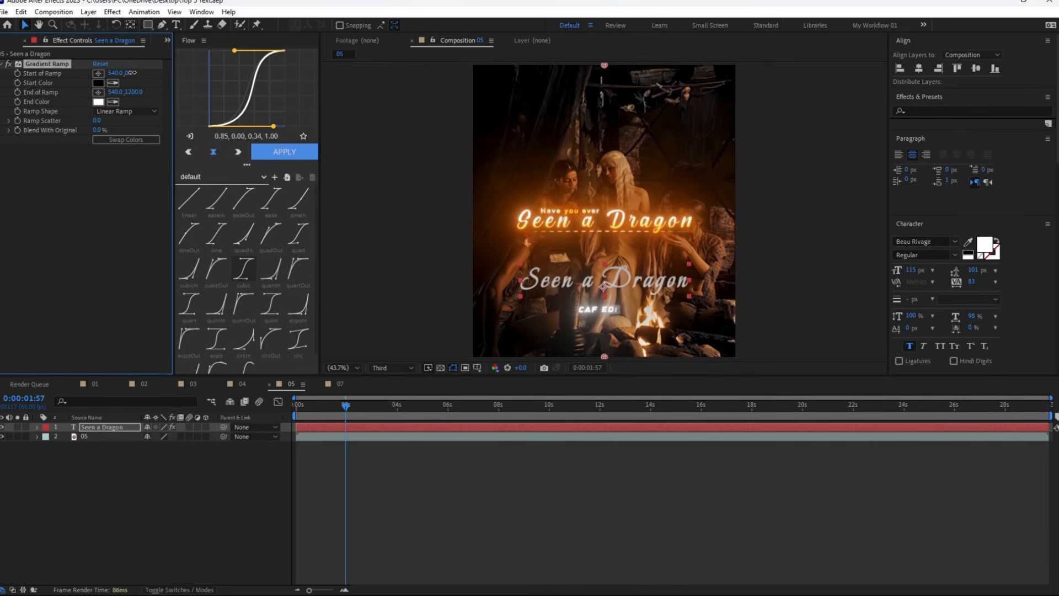
drag(127, 77, 470, 184)
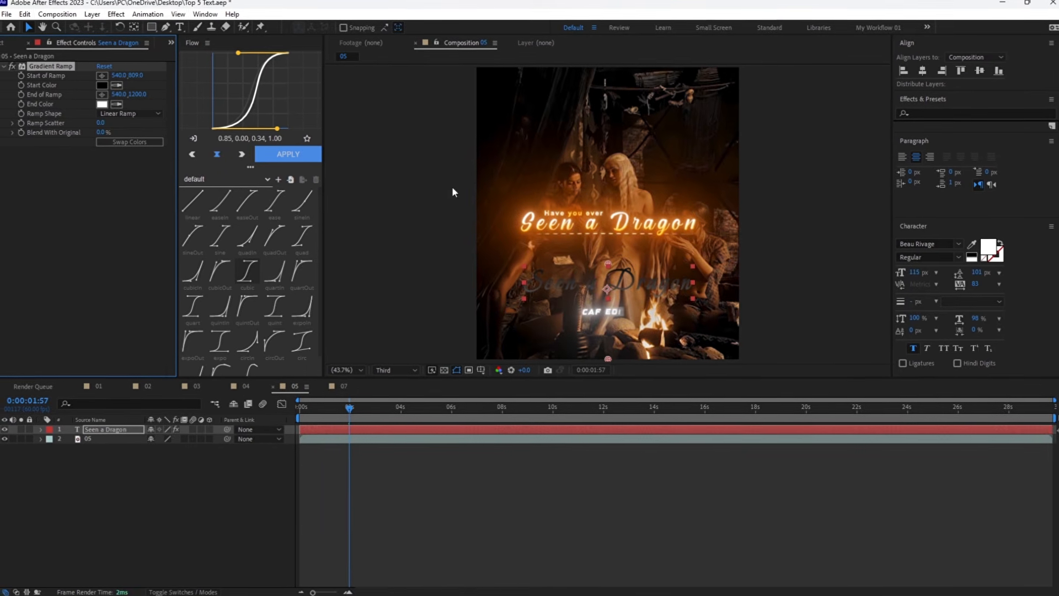
drag(137, 92, 47, 86)
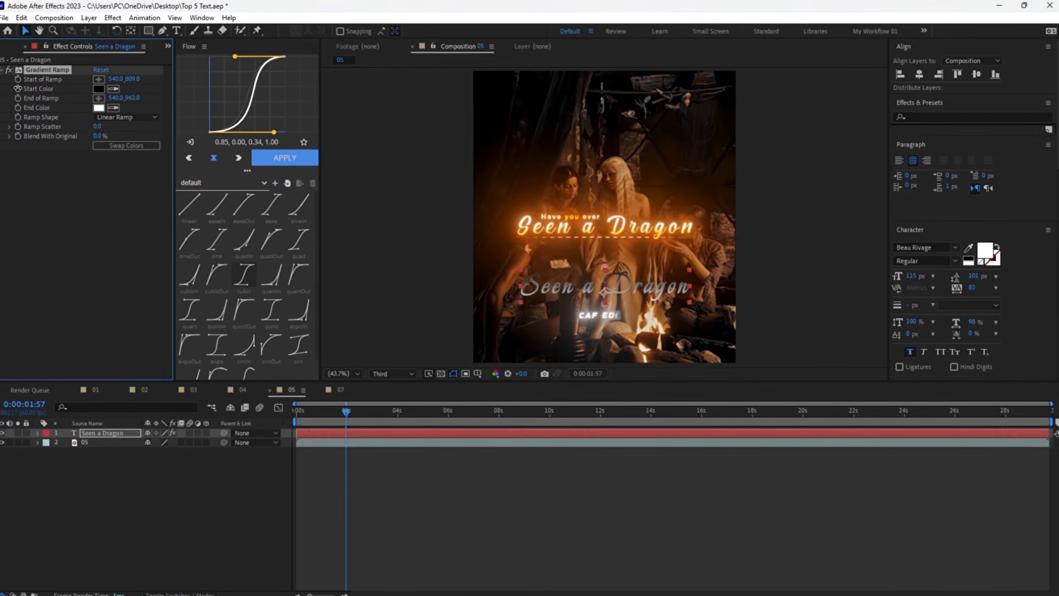
- Set Gradient Ramp's end color to orange FF9600 and its start color to white FFFFFF
click(101, 107)
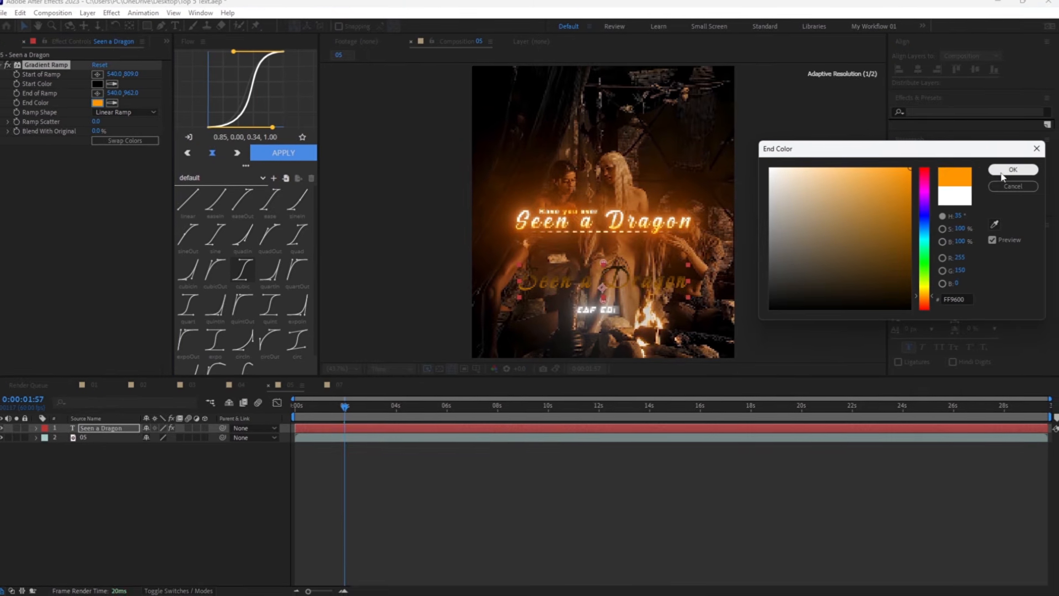
key(Return)
click(98, 86)
text(ffffff)
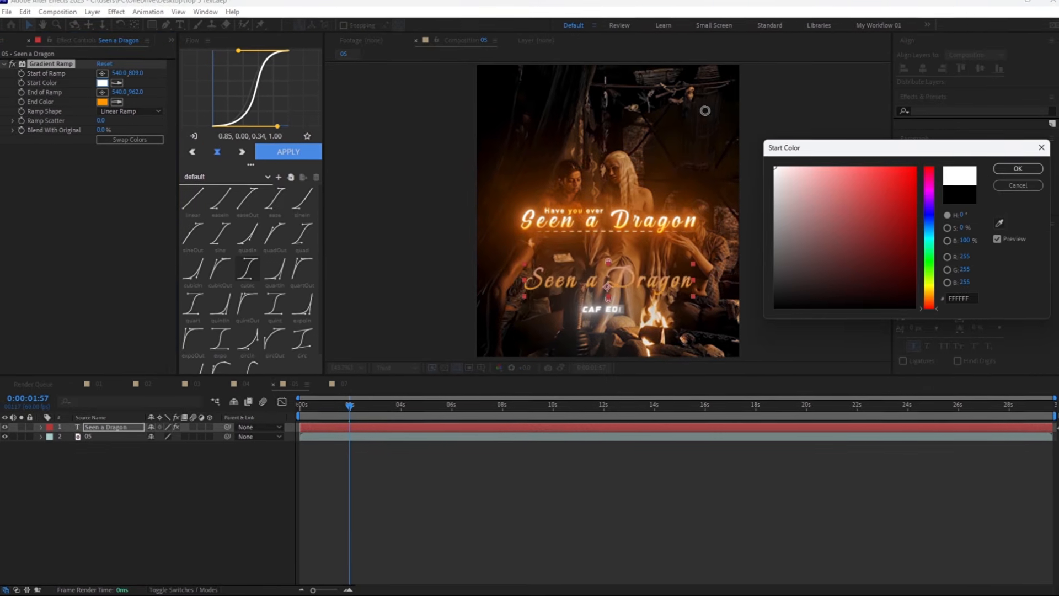
click(1009, 169)
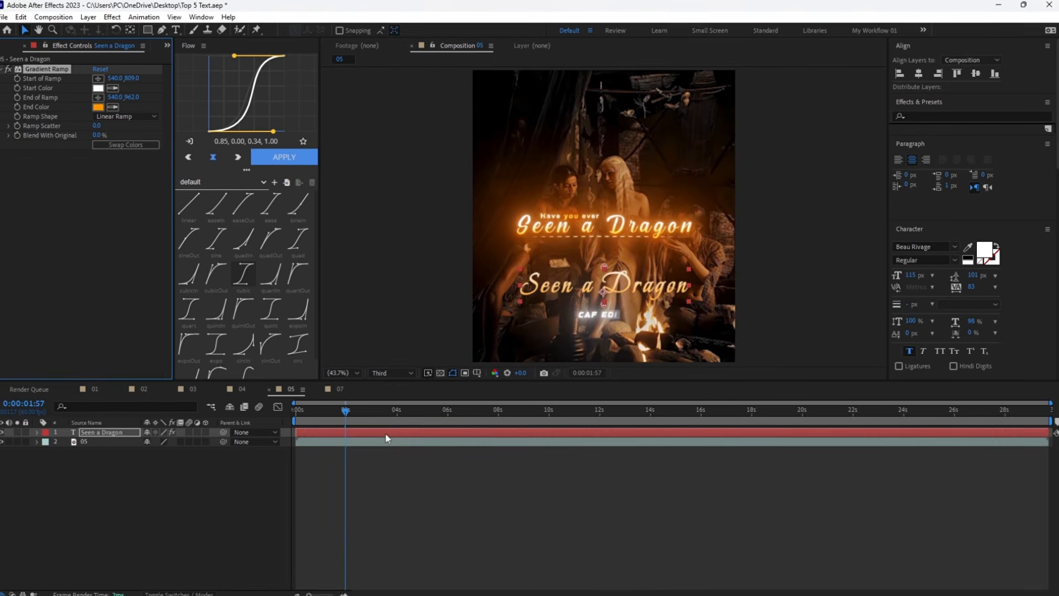
- Add Bevel Alpha to the "Seen a Dragon" layer with an Edge Thickness of 3.5
key(ctrl+space)
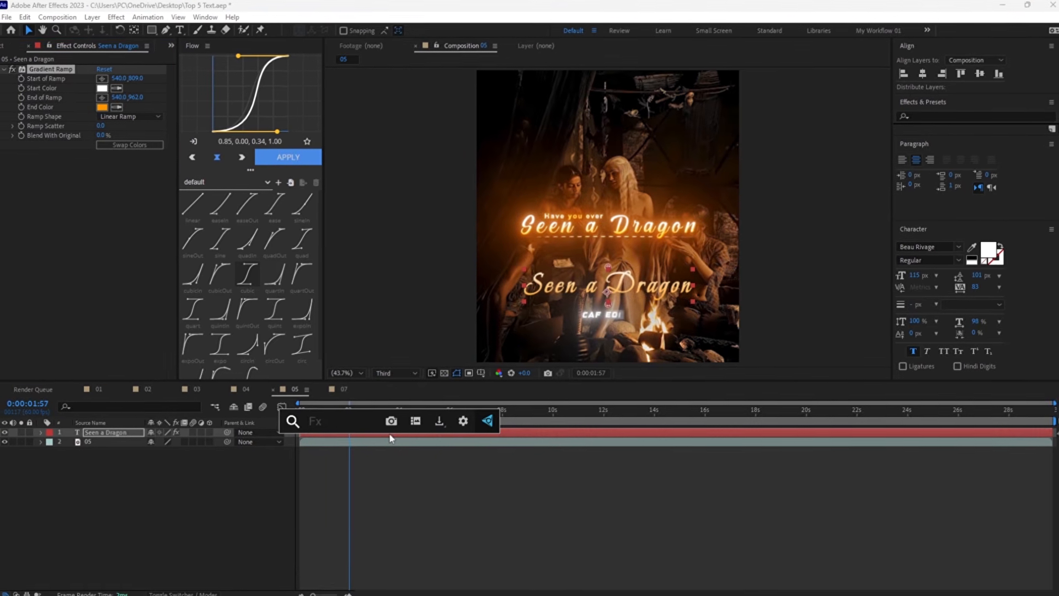
text(be)
click(343, 468)
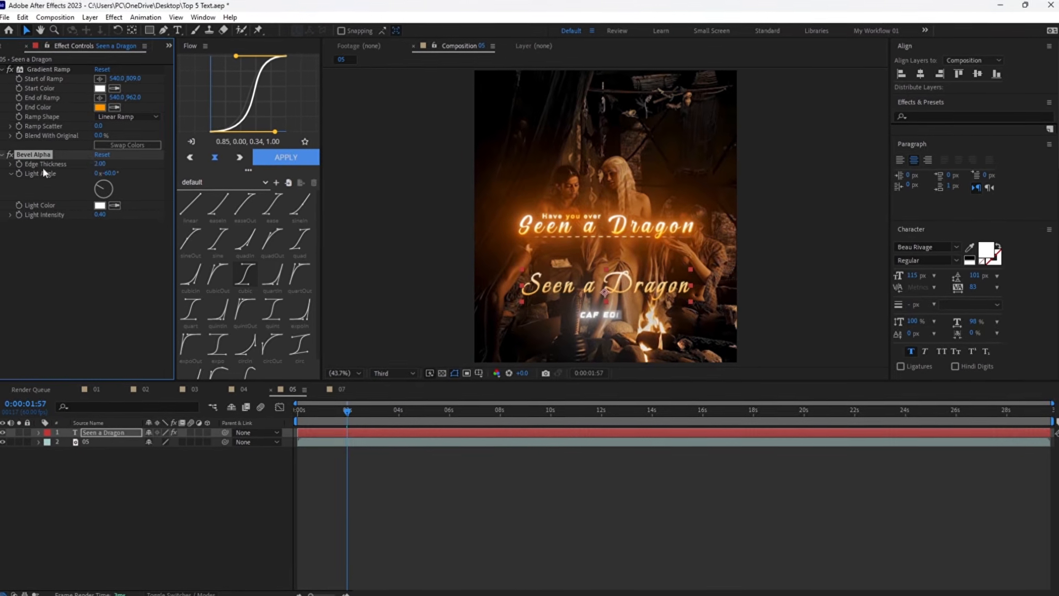
click(105, 163)
text(3.5)
key(Return)
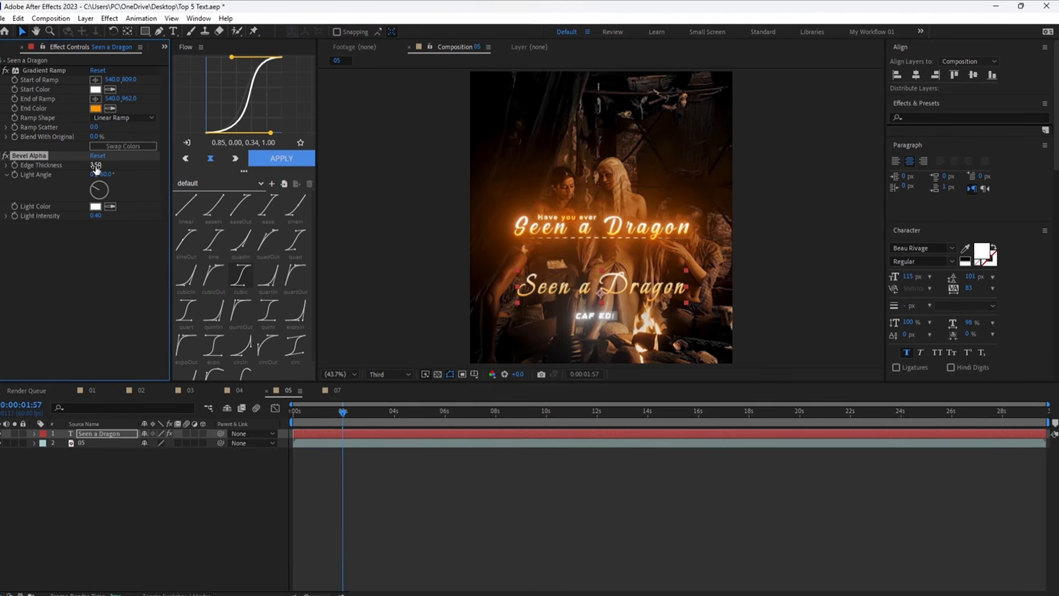
ctrl+click(7, 154)
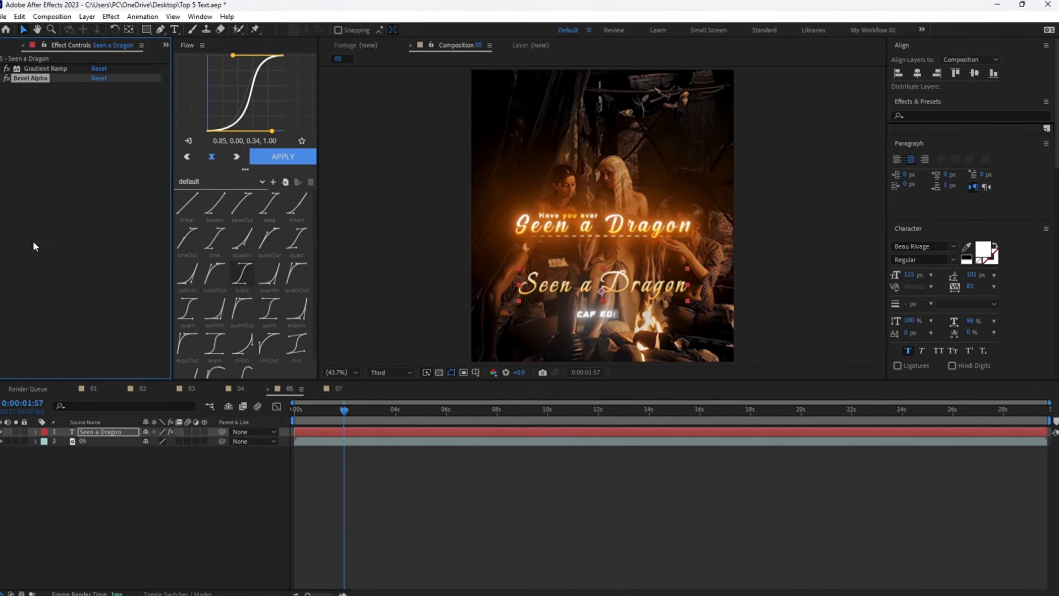
- Add the Deep Glow effect to the "Seen a Dragon" text layer
key(ctrl+space)
text(de)
click(38, 266)
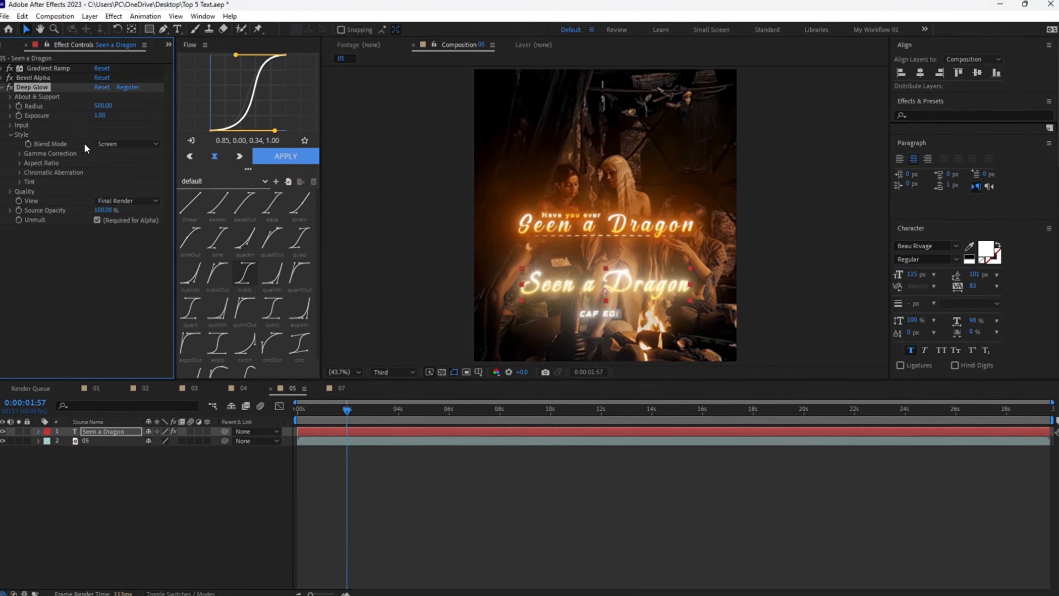
- Set the text layer's Deep Glow Exposure to 0.2 and Radius to 260
click(102, 115)
text(0.2)
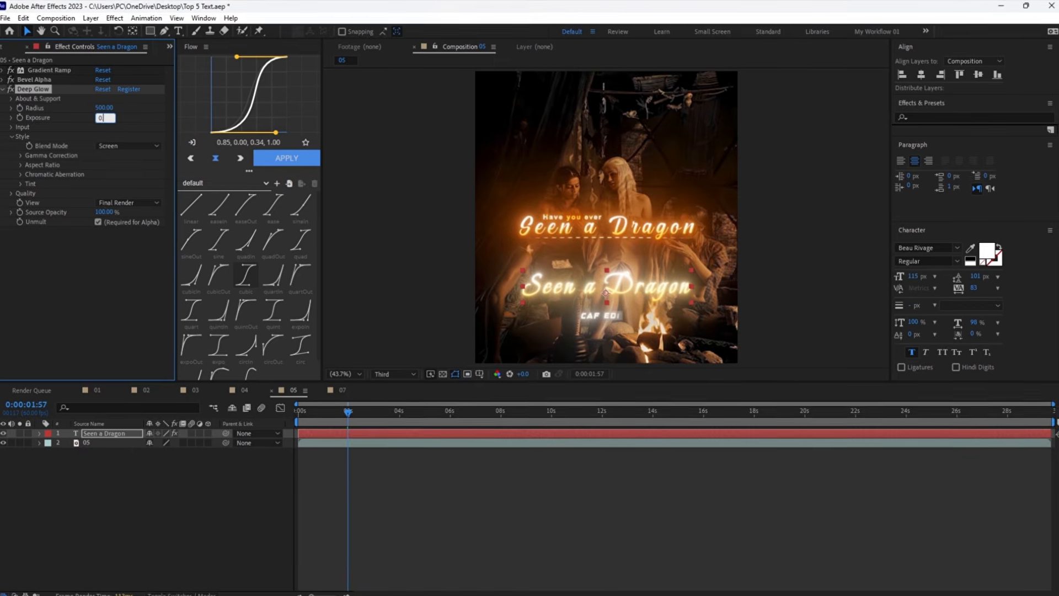
key(Return)
click(101, 103)
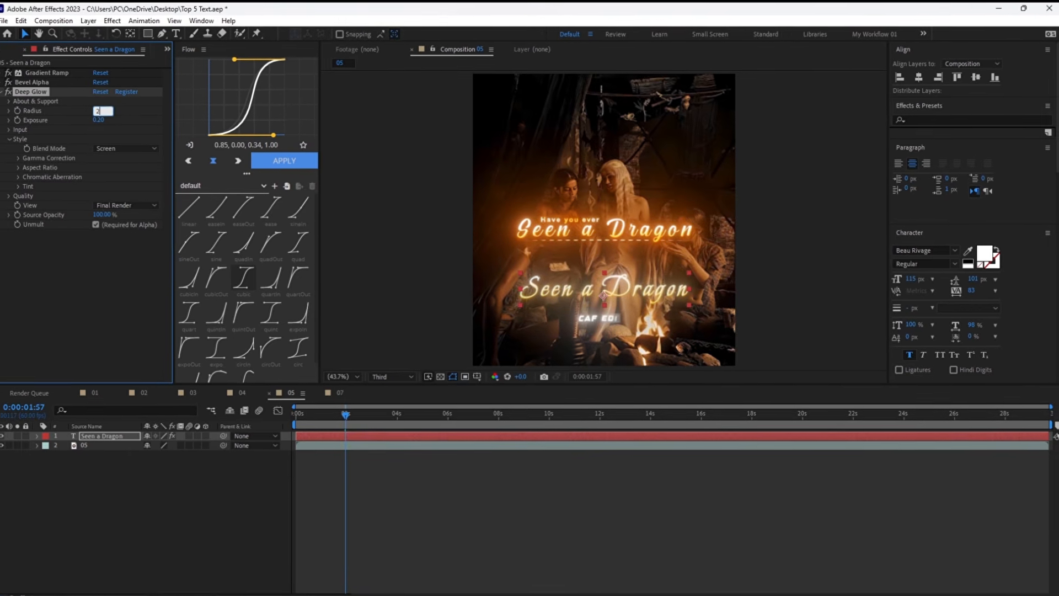
text(260)
key(Return)
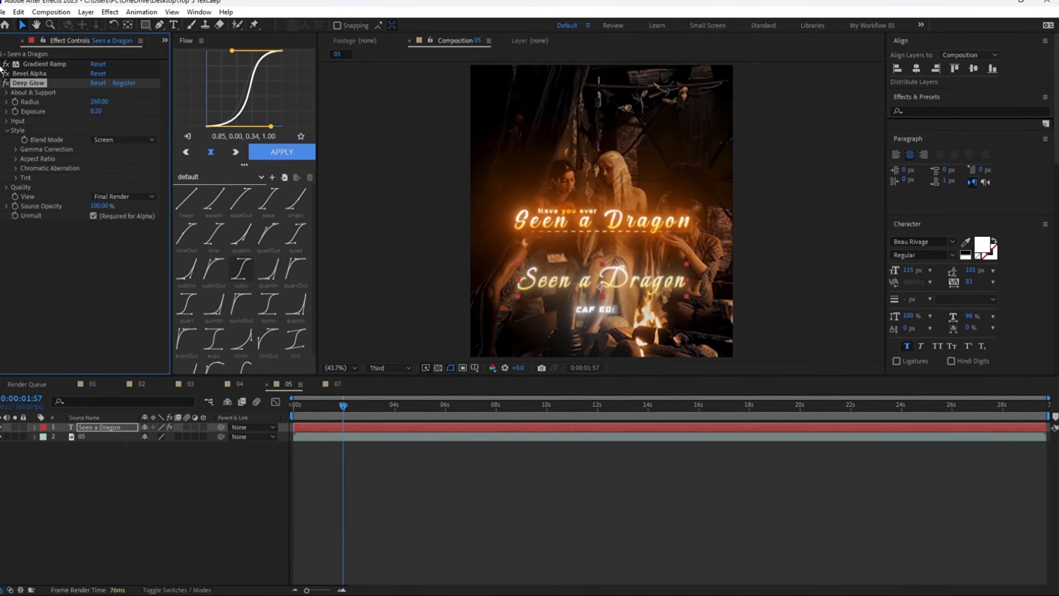
- Set the Gradient Ramp's end color on the "Seen a Dragon" layer to orange FF6600
click(9, 65)
drag(130, 92, 116, 96)
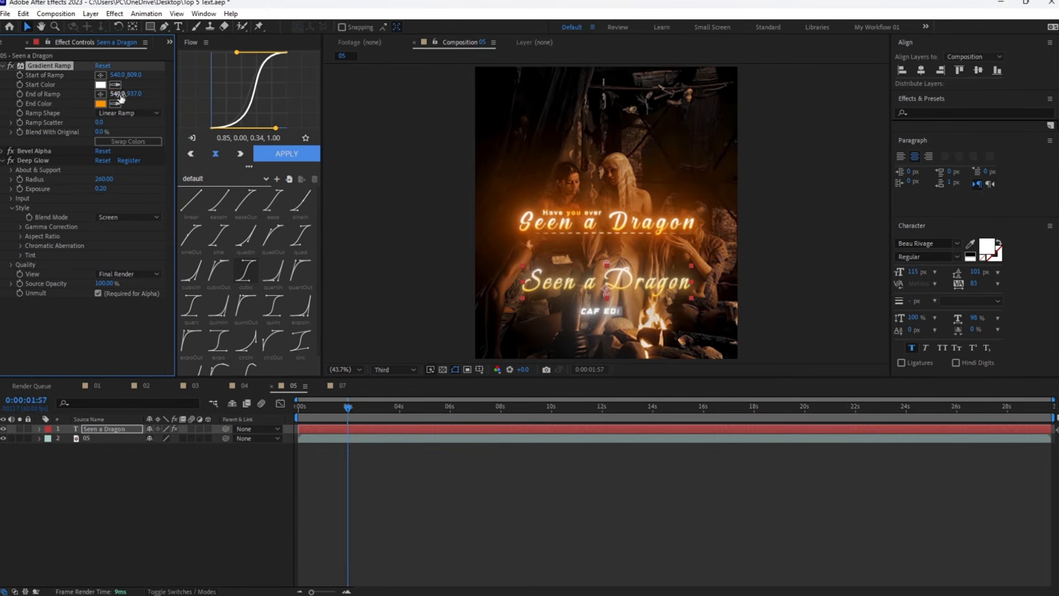
click(101, 102)
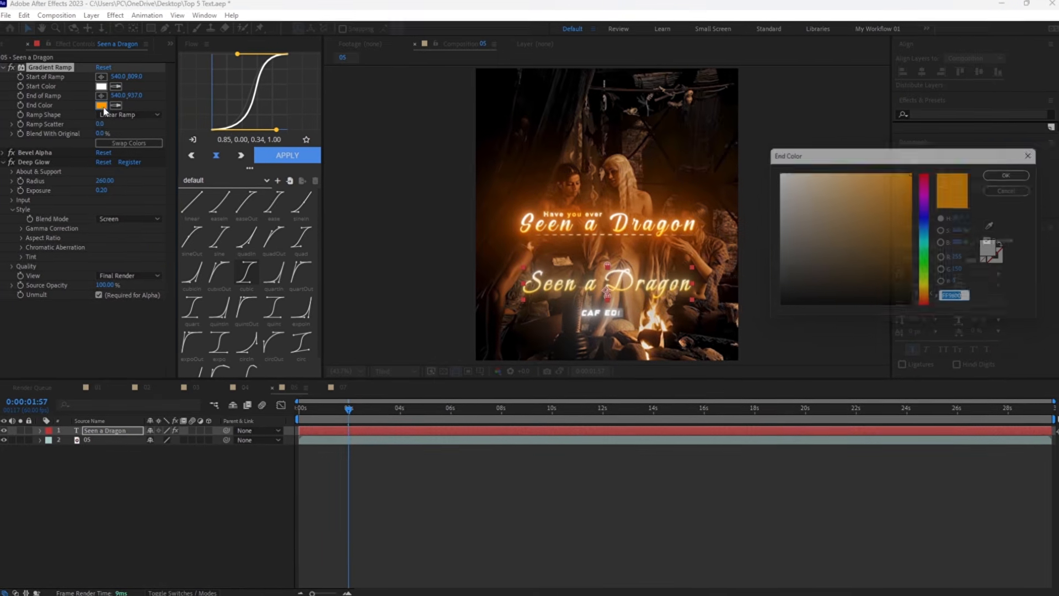
text(FF6000)
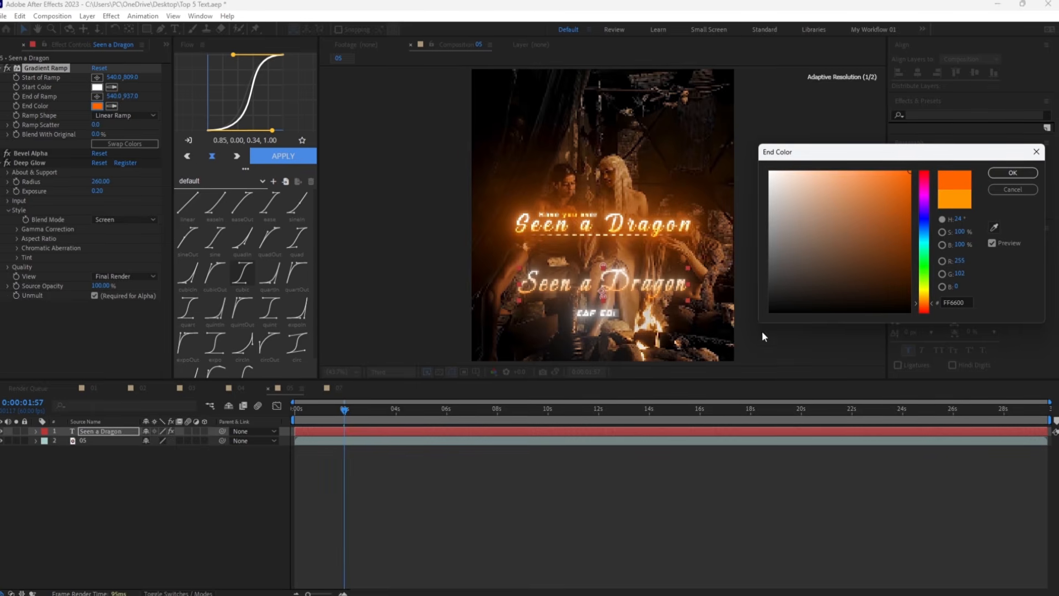
click(1016, 173)
click(574, 488)
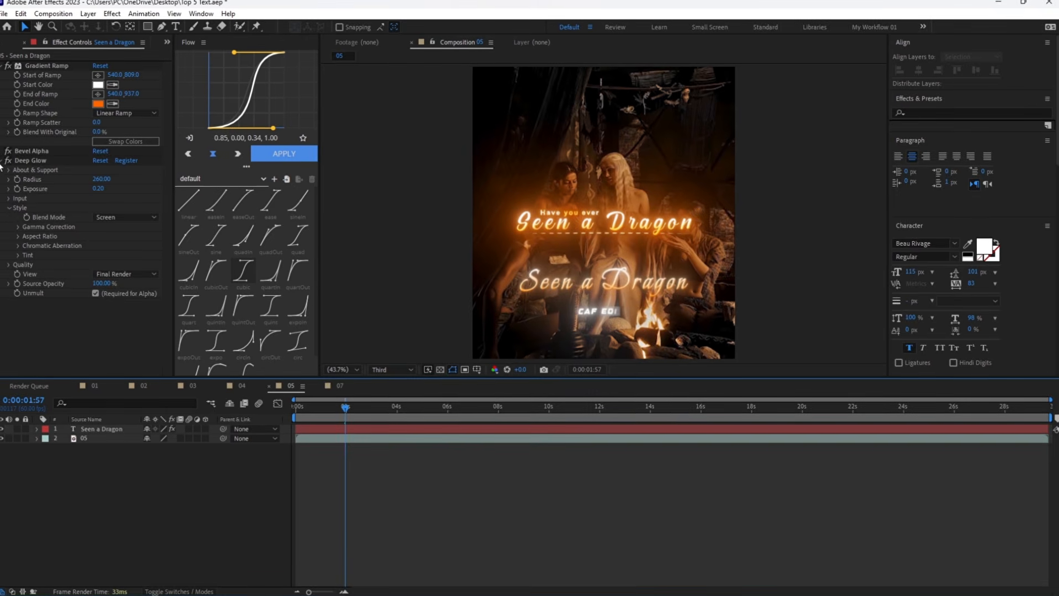
- Enable Deep Glow's Tint and set its color to orange FF9600
click(17, 259)
click(17, 259)
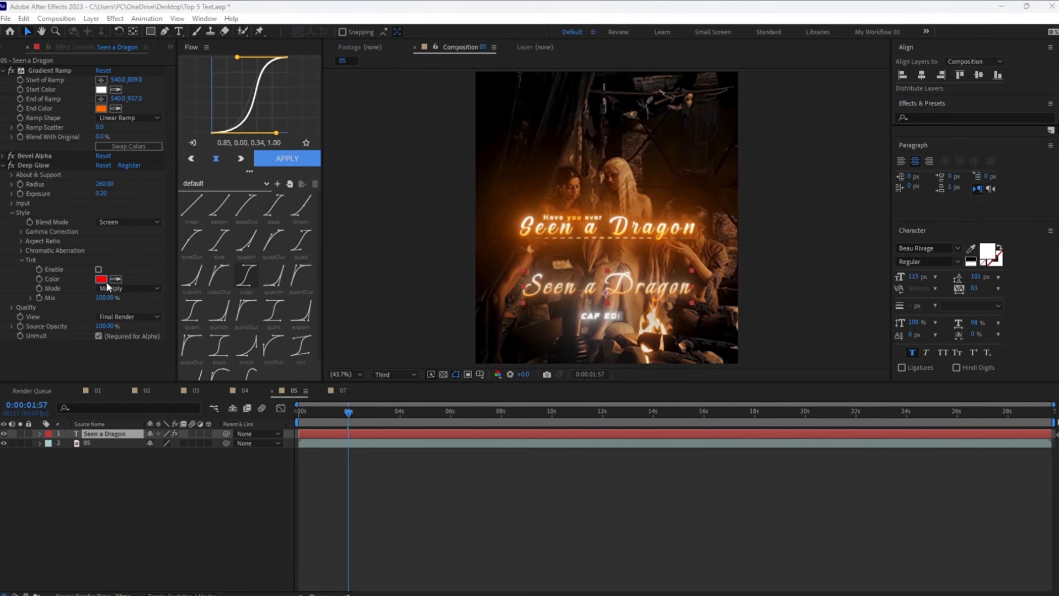
click(96, 277)
text(FF9600)
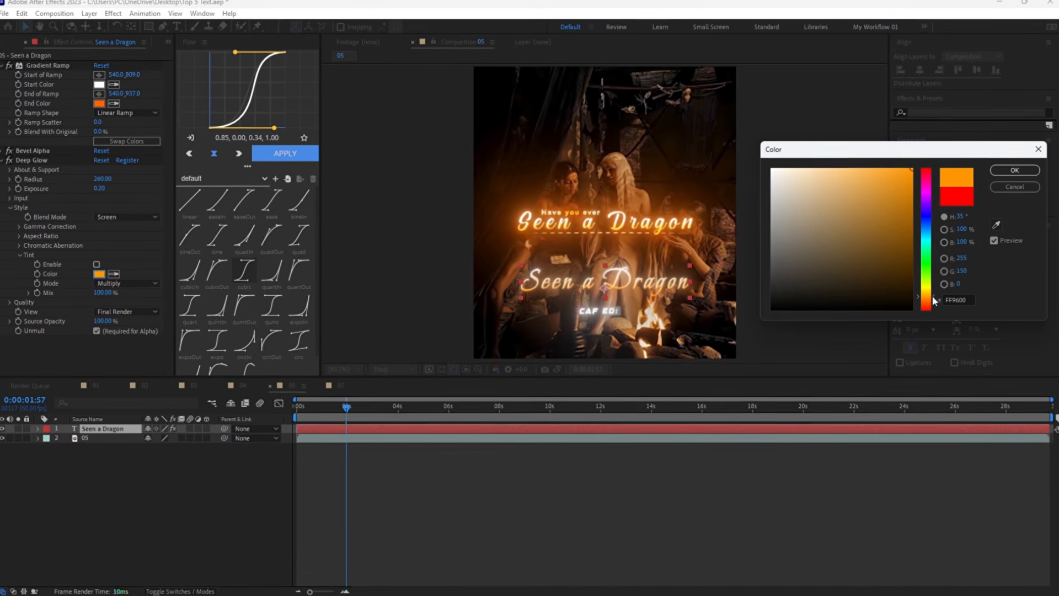
click(1002, 175)
click(94, 269)
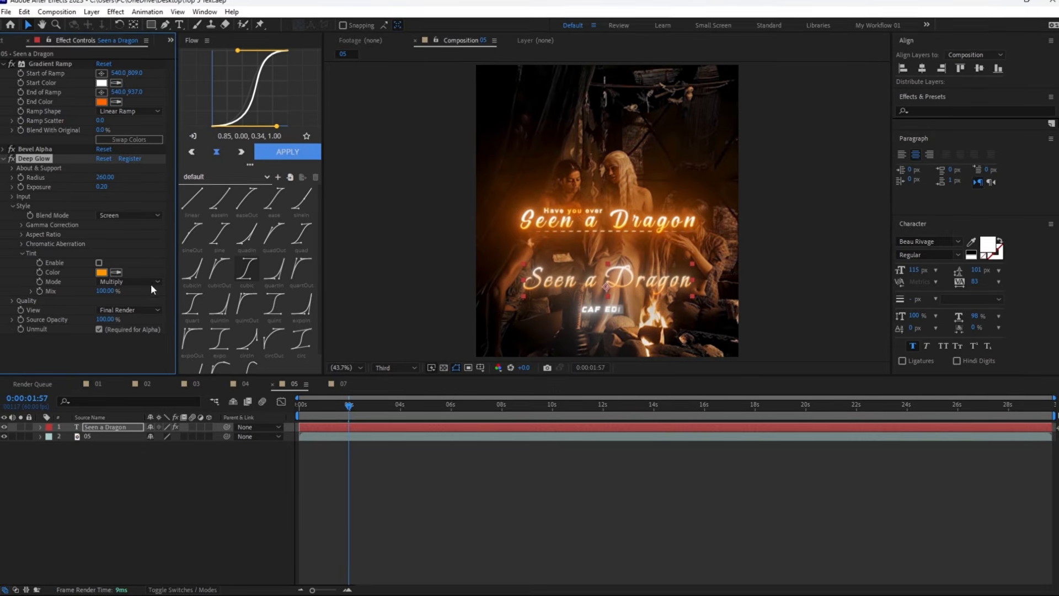
click(557, 475)
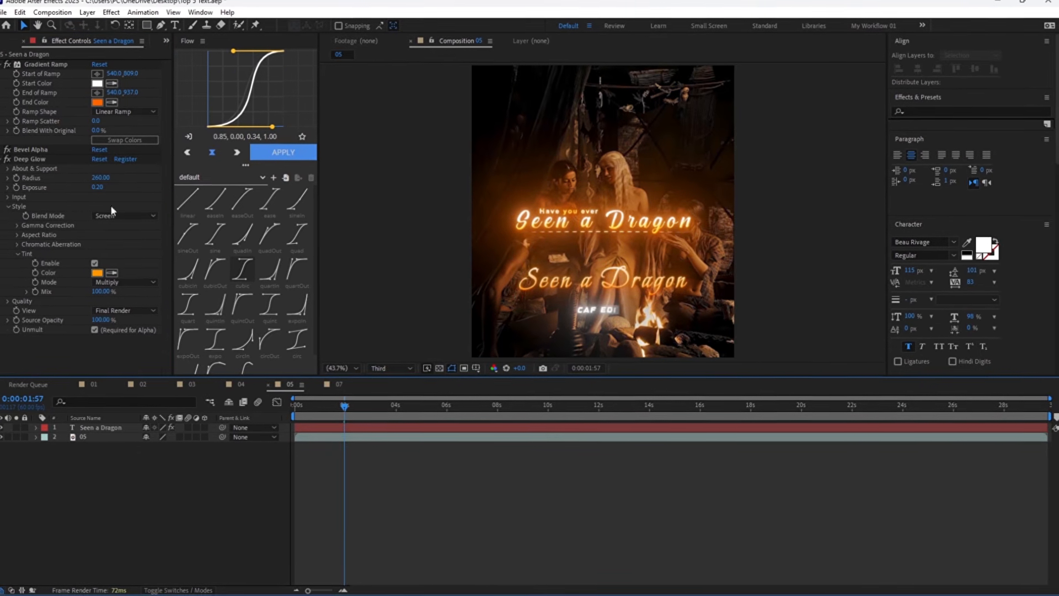
- Lower the Gradient Ramp's start point to 540, 831 and set Deep Glow's Exposure to 0.5
drag(135, 74, 145, 75)
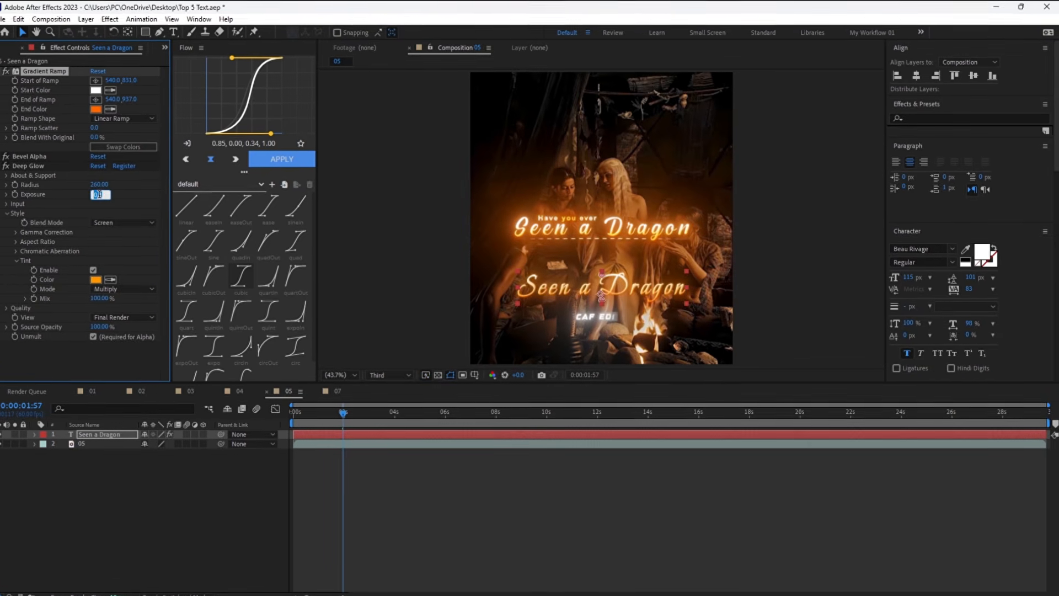
text(0.)
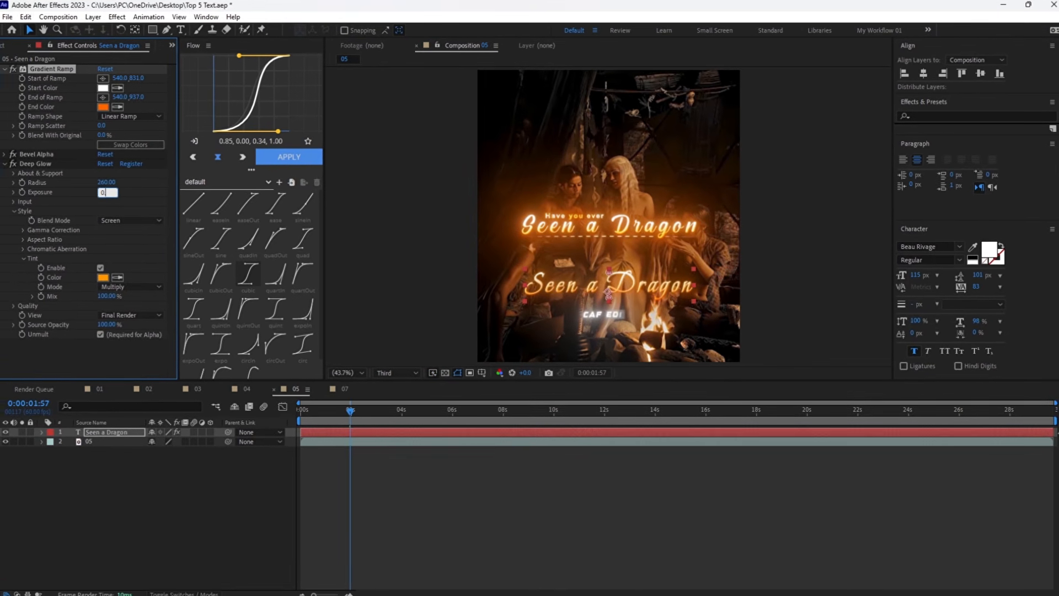
text(5)
key(Return)
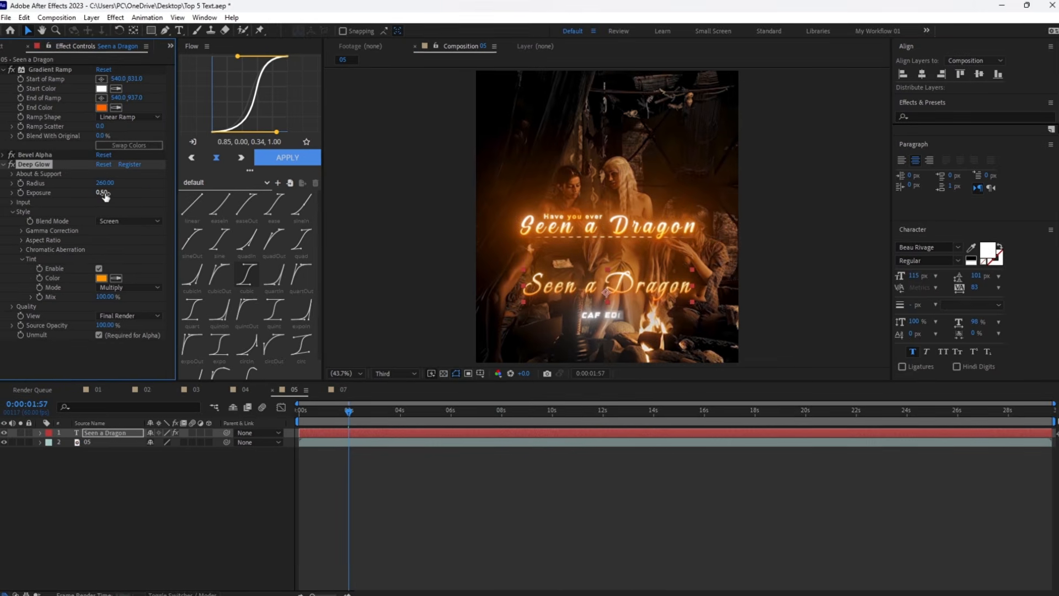
click(495, 513)
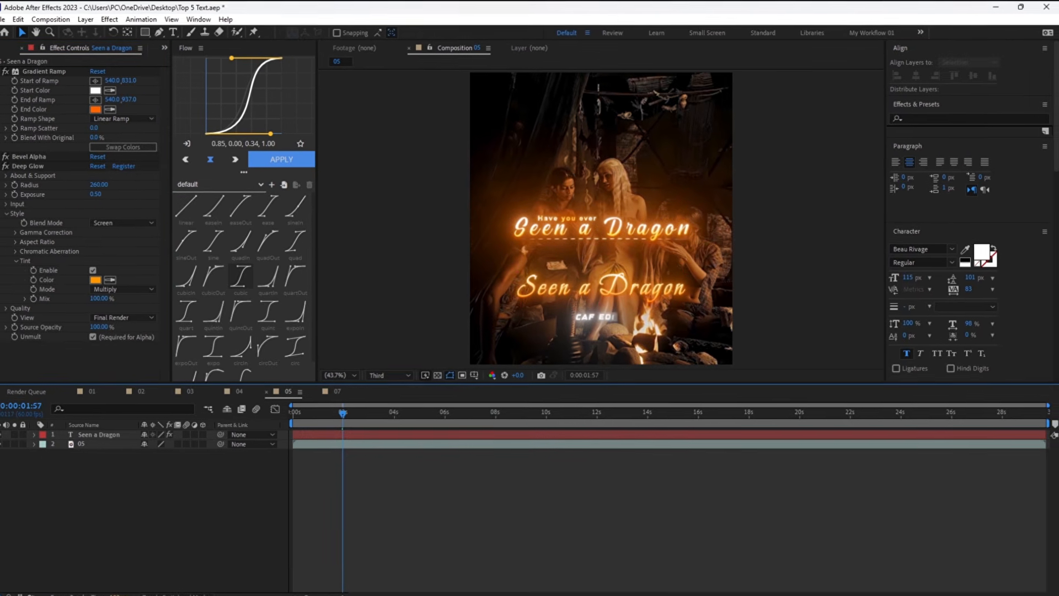
- Reorder the text layer's effects so that Deep Glow comes before Bevel Alpha
click(3, 164)
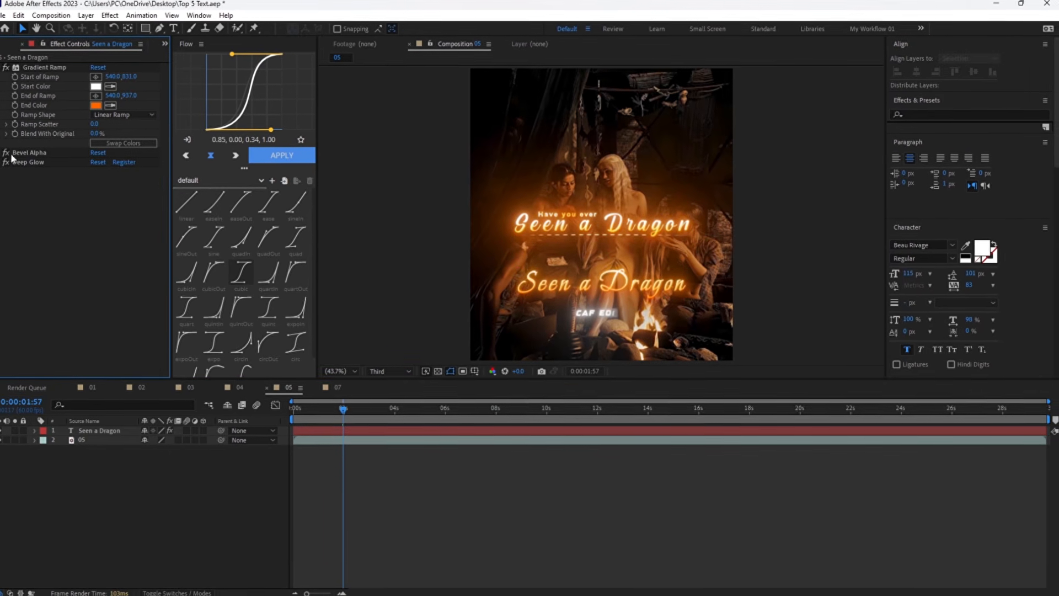
drag(29, 157, 35, 184)
click(83, 258)
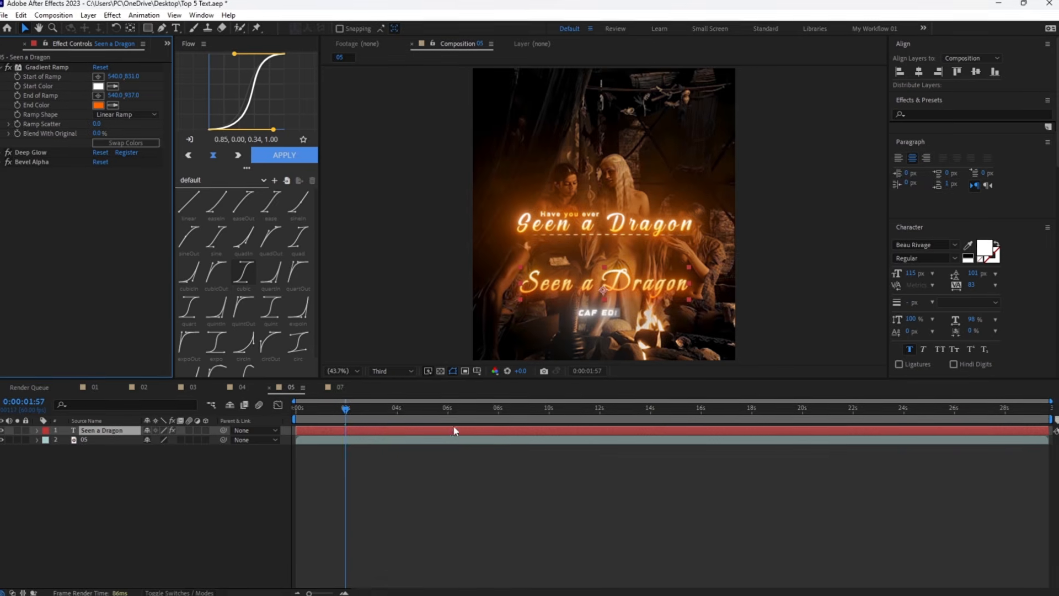
- Add Drop Shadow to the "Seen a Dragon" layer with a Softness of 75
key(ctrl+space)
text(dr)
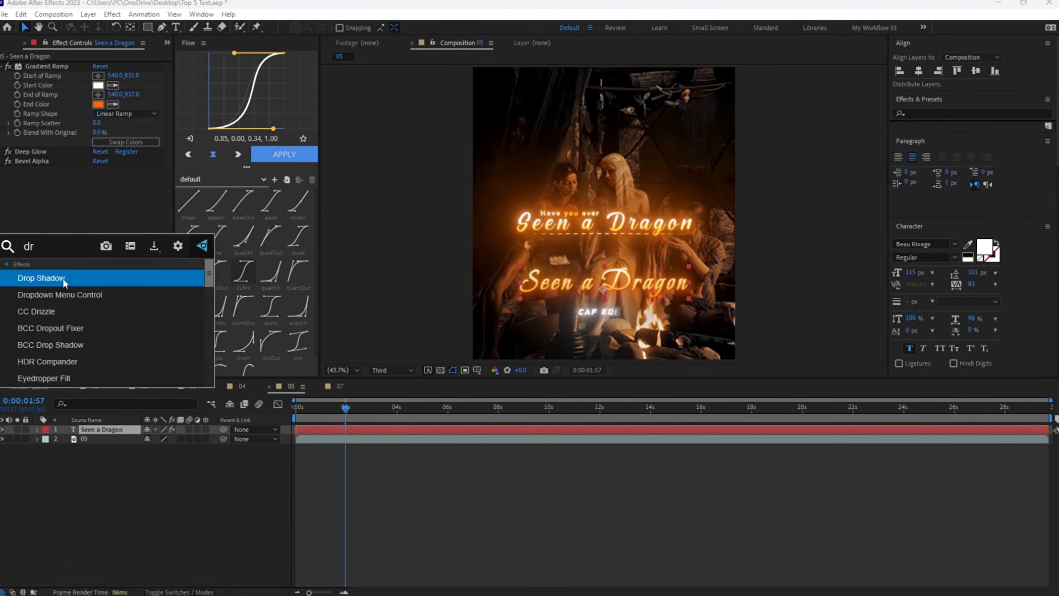
click(63, 279)
drag(97, 192, 111, 192)
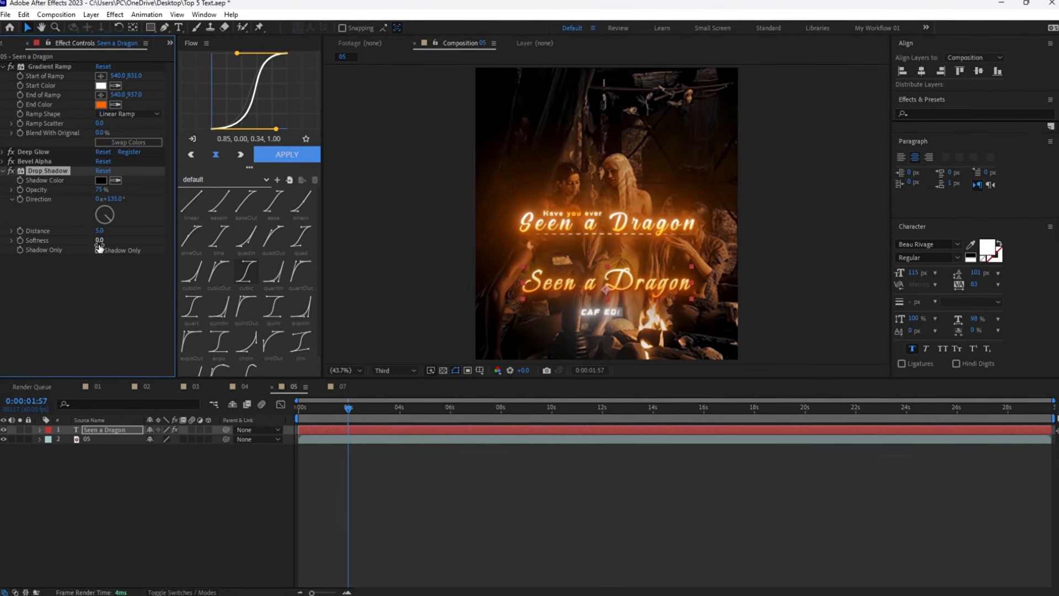
click(94, 243)
text(75)
key(Return)
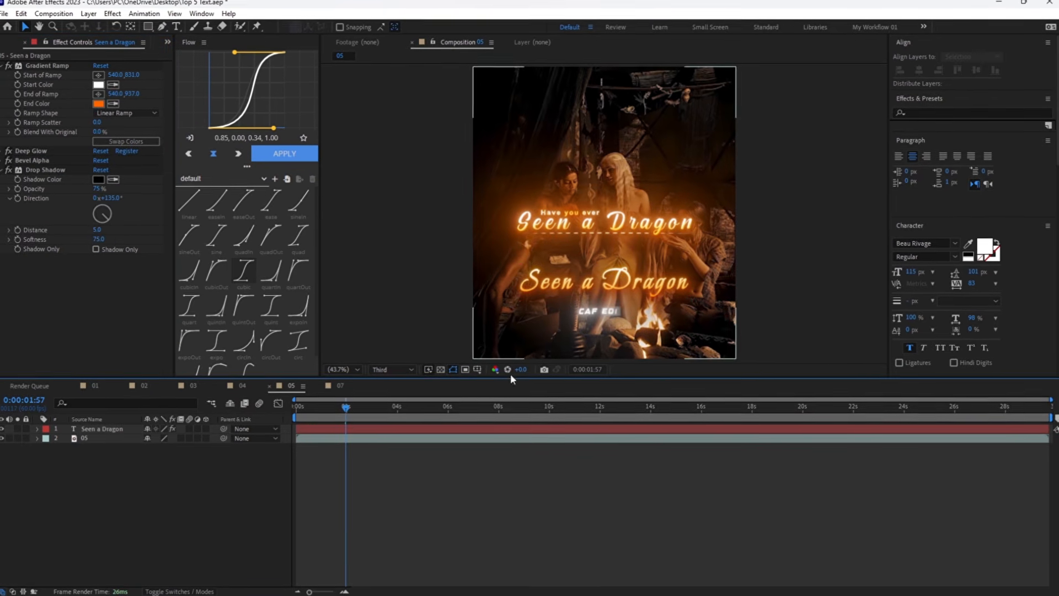
- Zoom the composition view to 200% on the word "Seen" at 0:00:01:03 and activate the Pen tool
drag(349, 415, 323, 418)
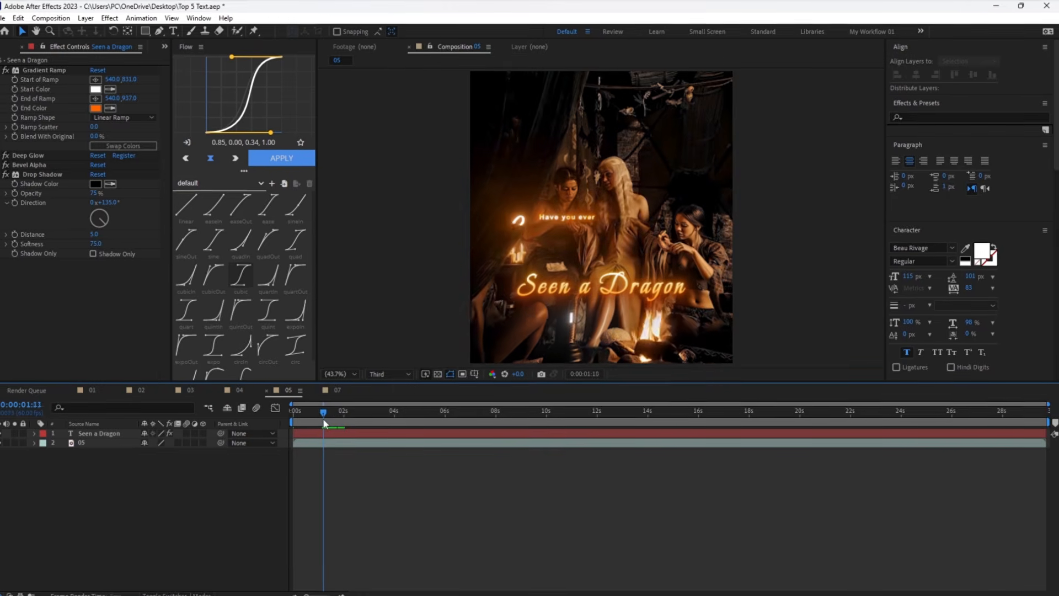
click(351, 370)
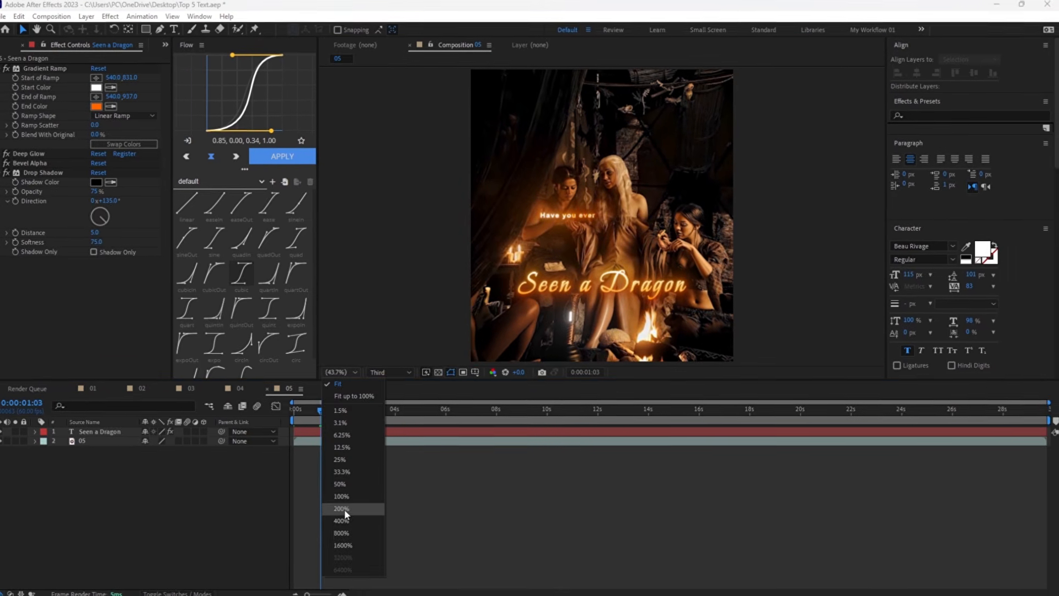
click(344, 508)
key(h)
drag(467, 280, 607, 109)
click(391, 368)
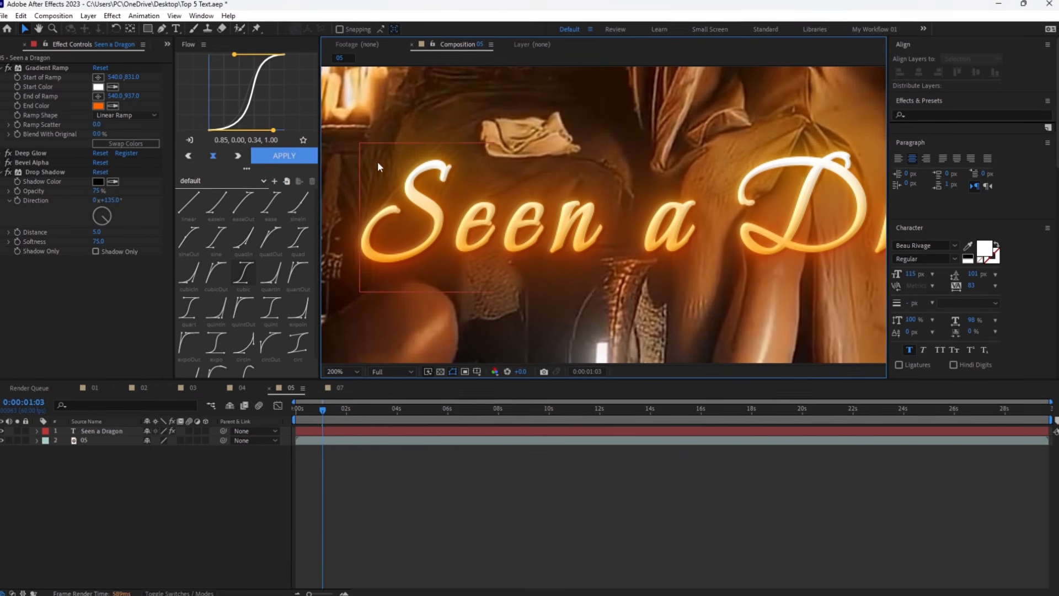
click(162, 28)
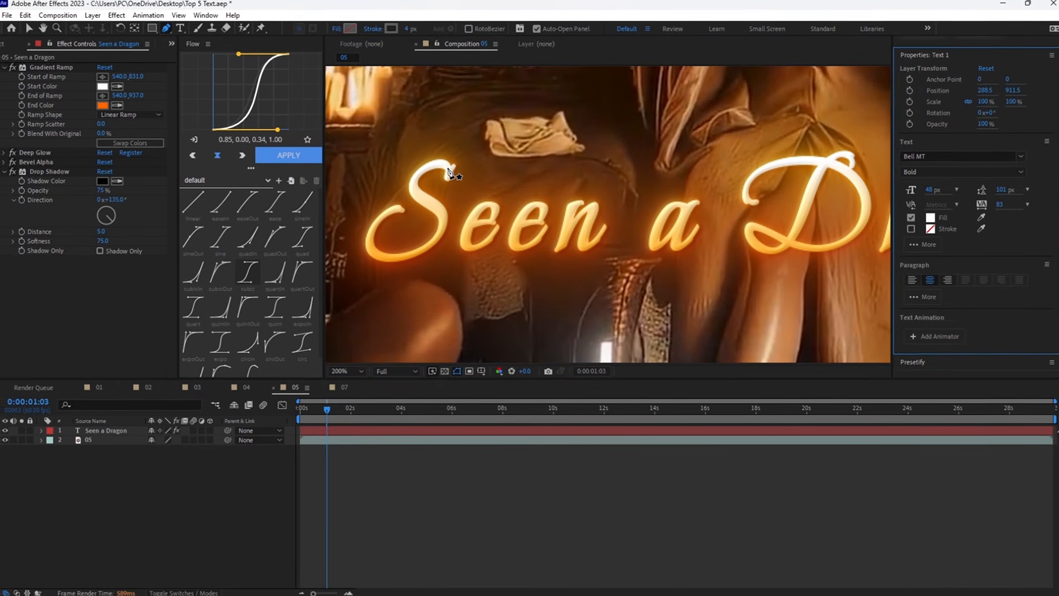
click(450, 173)
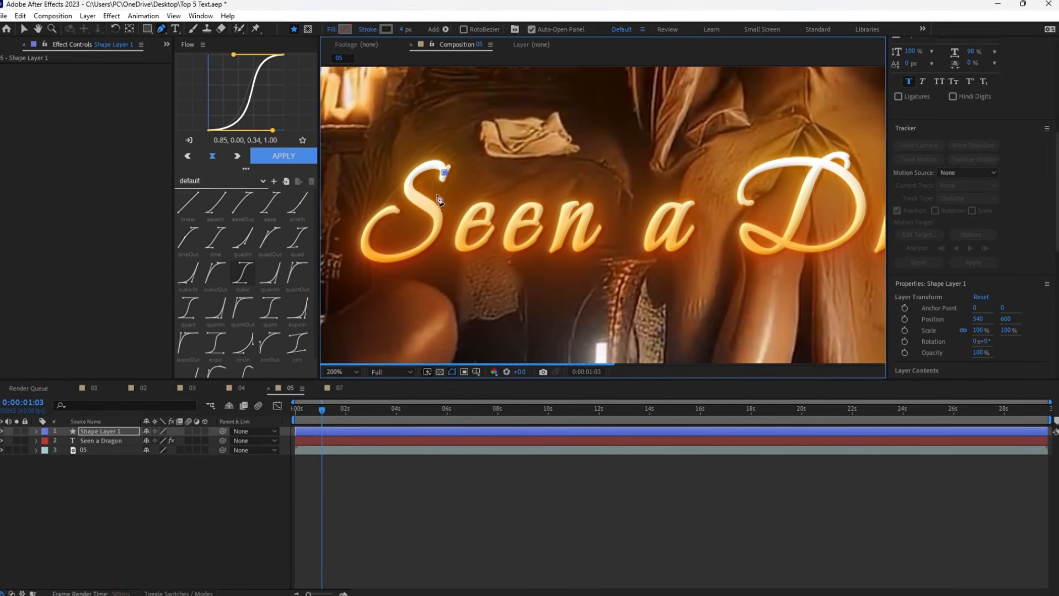
click(417, 491)
click(306, 430)
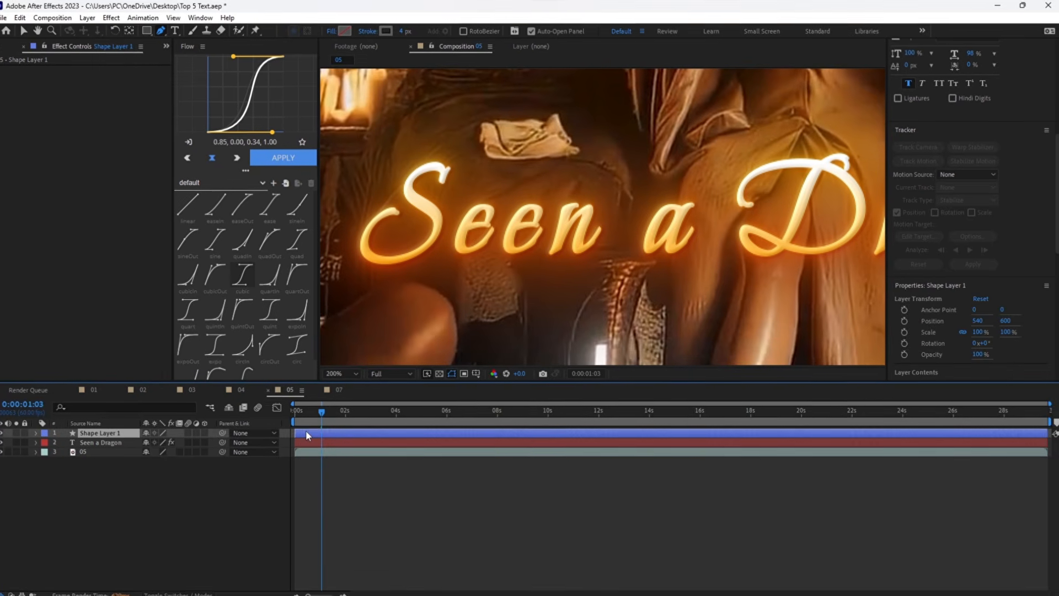
key(Delete)
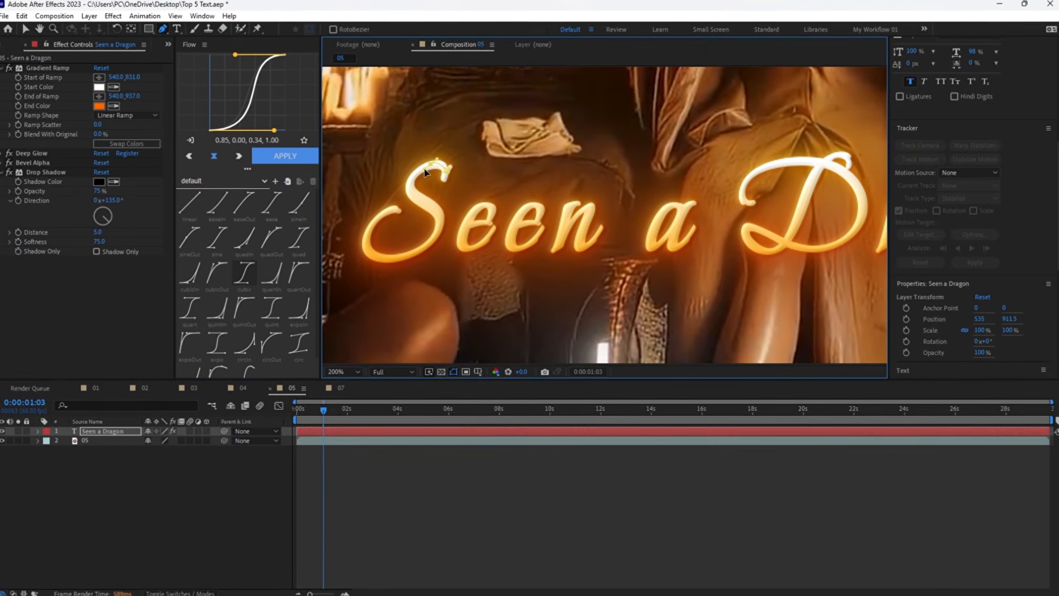
- Trace a curved mask path along the letter S of "Seen" on the text layer
drag(408, 170, 417, 194)
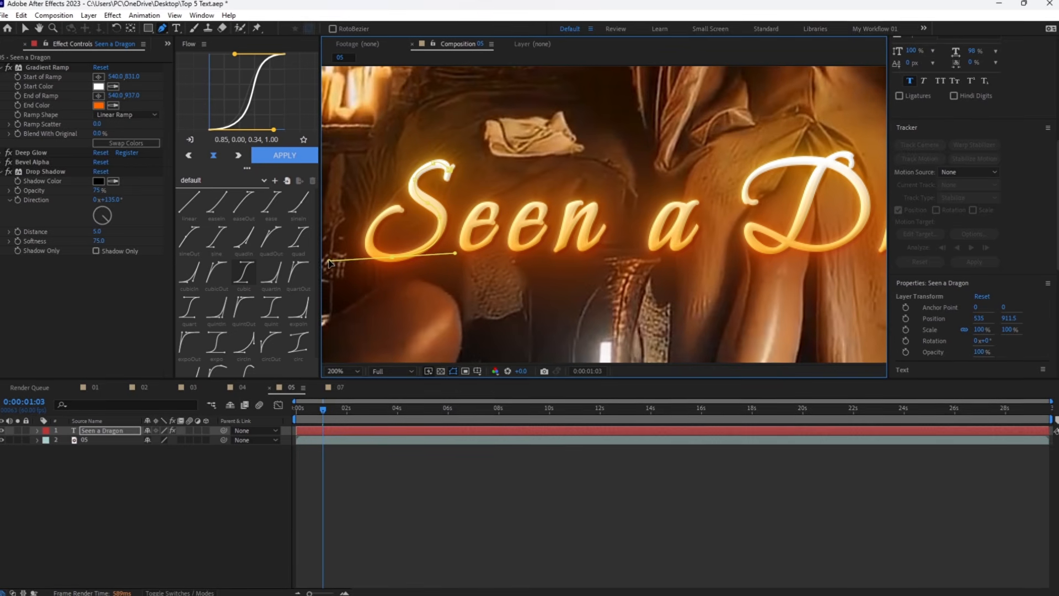
click(399, 208)
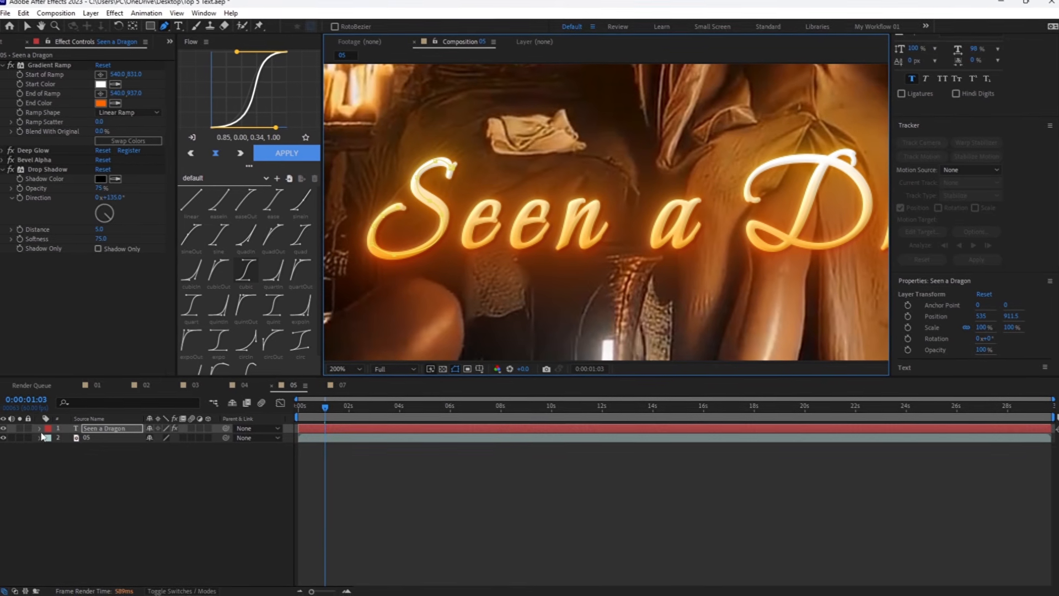
click(37, 428)
click(47, 438)
click(66, 439)
- Trace a separate mask path along each of the two e's in "Seen" on the text layer
click(479, 220)
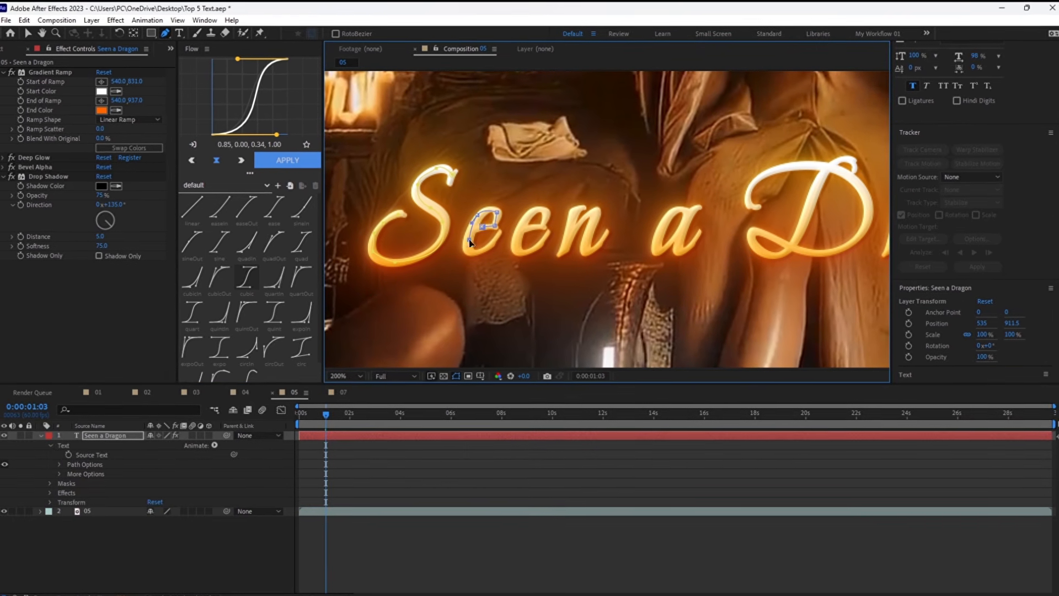
click(484, 245)
click(442, 431)
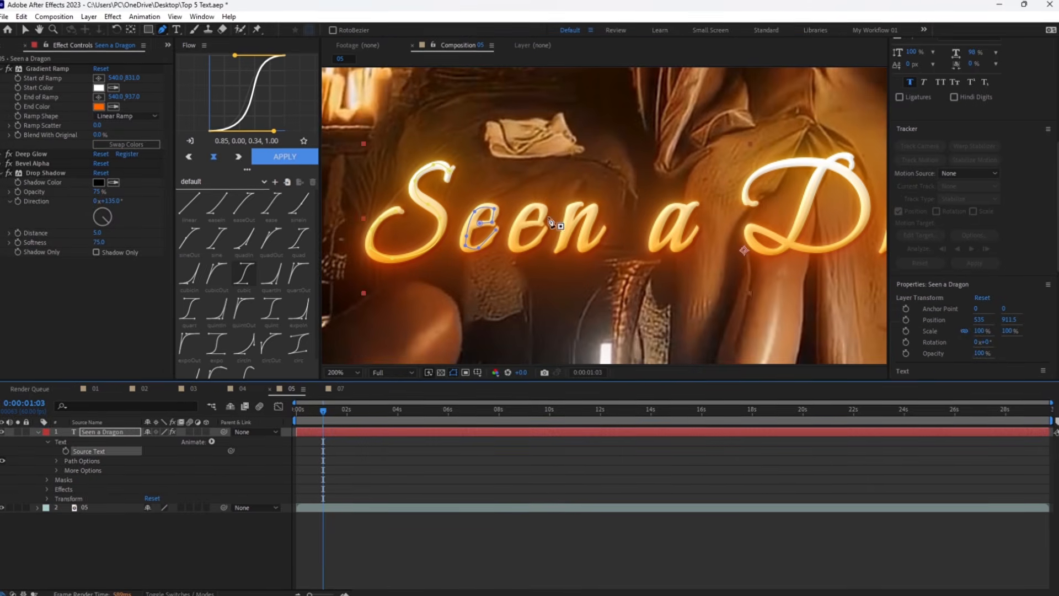
click(522, 223)
click(539, 224)
drag(518, 215, 517, 218)
click(514, 225)
click(513, 241)
click(524, 244)
click(543, 227)
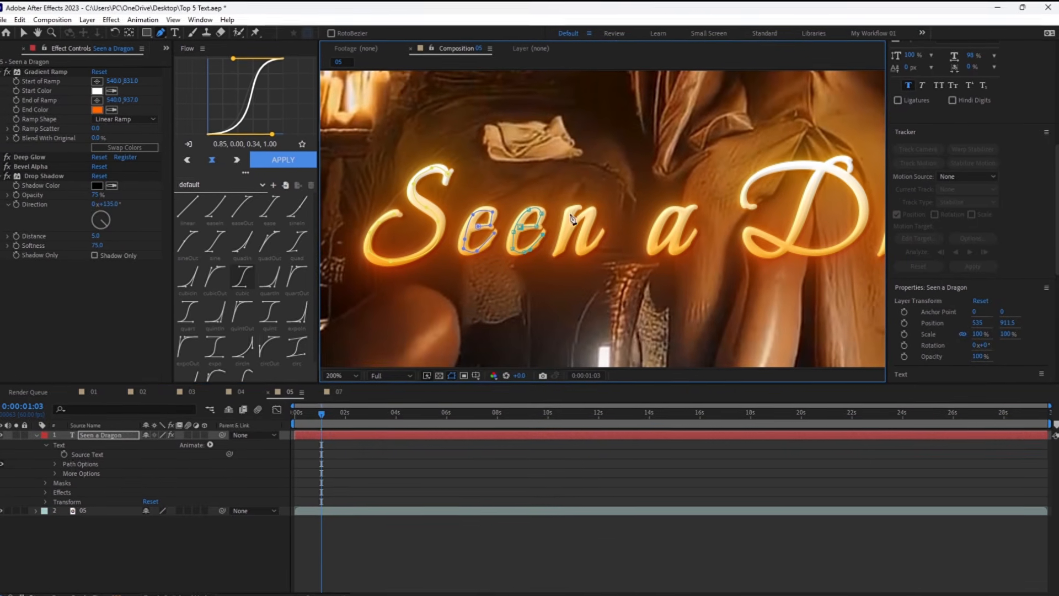
click(420, 468)
click(95, 448)
- Trace separate mask paths along the n of "Seen" and the standalone word "a"
click(577, 200)
click(571, 210)
click(561, 243)
click(573, 220)
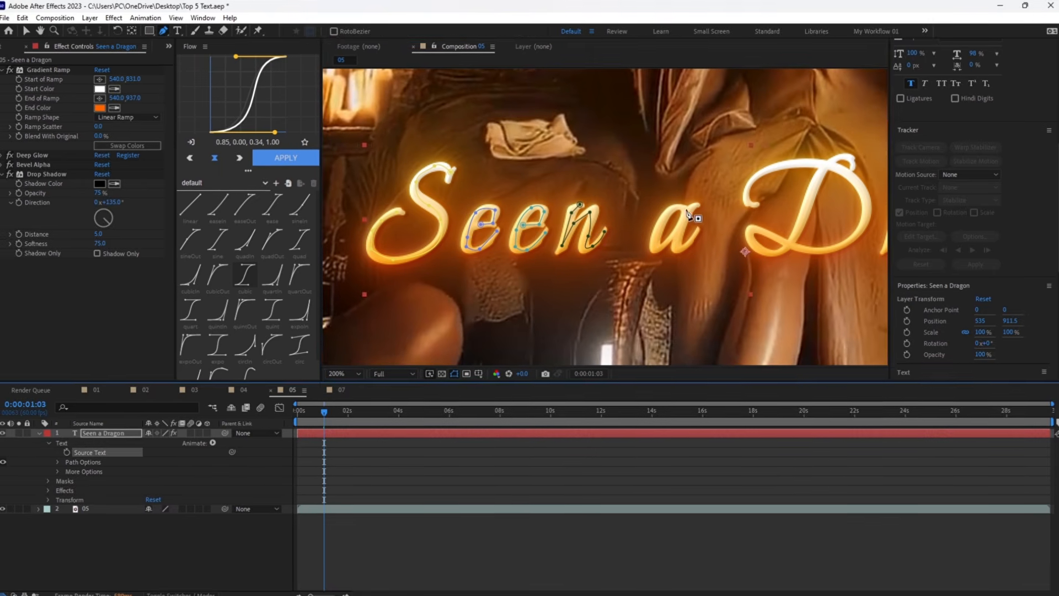
click(695, 206)
drag(677, 242, 679, 255)
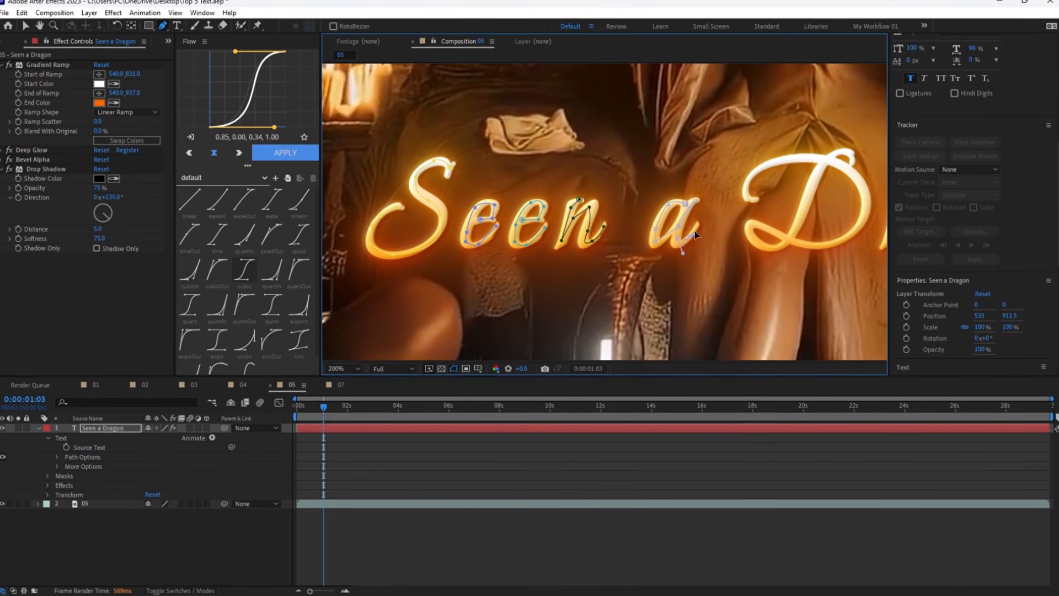
- Trace a curved mask path along the strokes of the capital D in "Dragon"
click(793, 160)
click(843, 163)
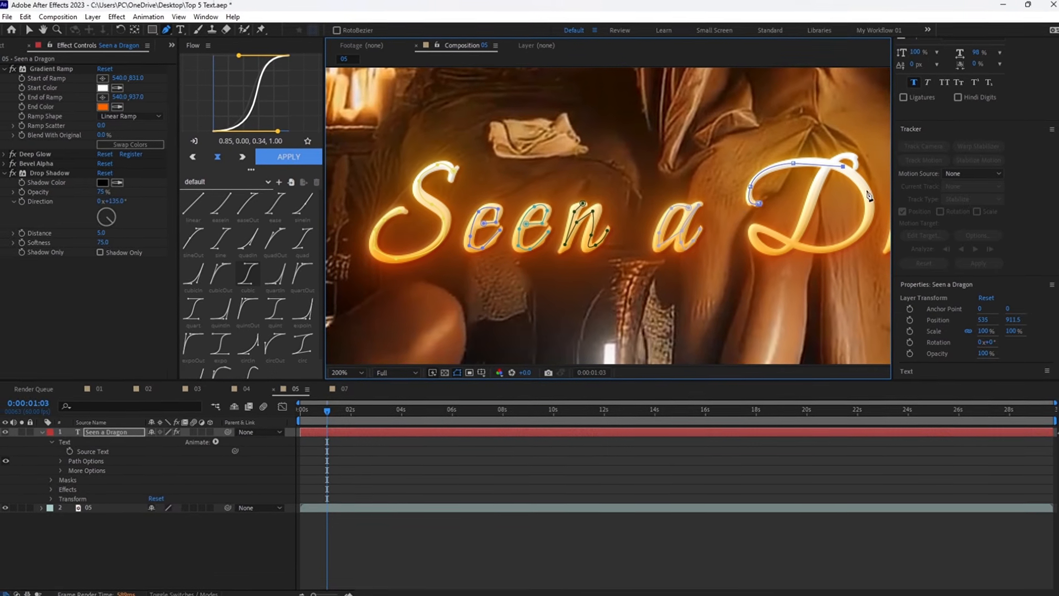
click(817, 254)
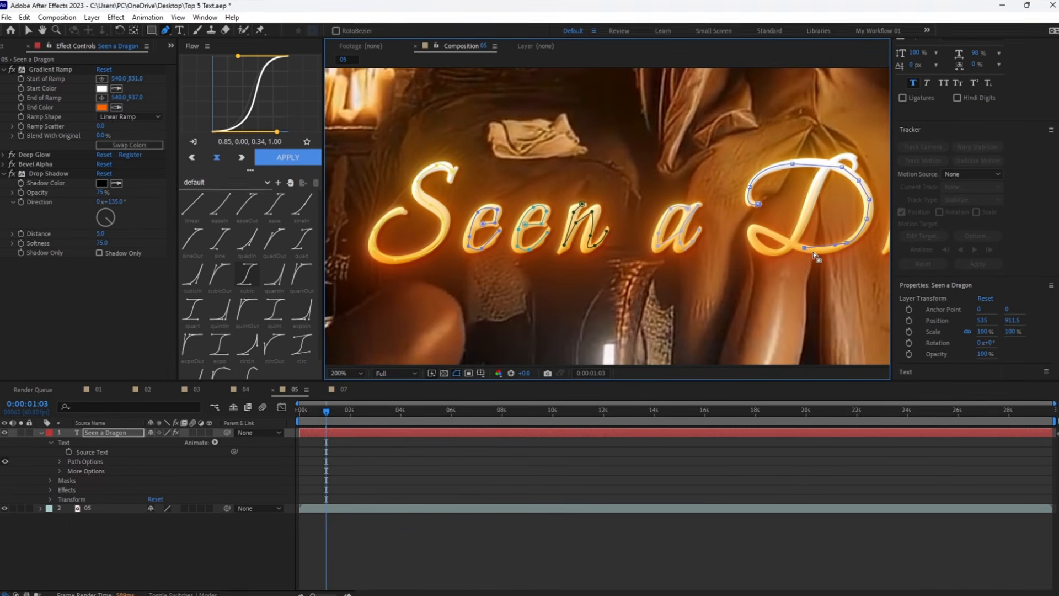
click(791, 245)
click(810, 211)
click(817, 187)
click(832, 158)
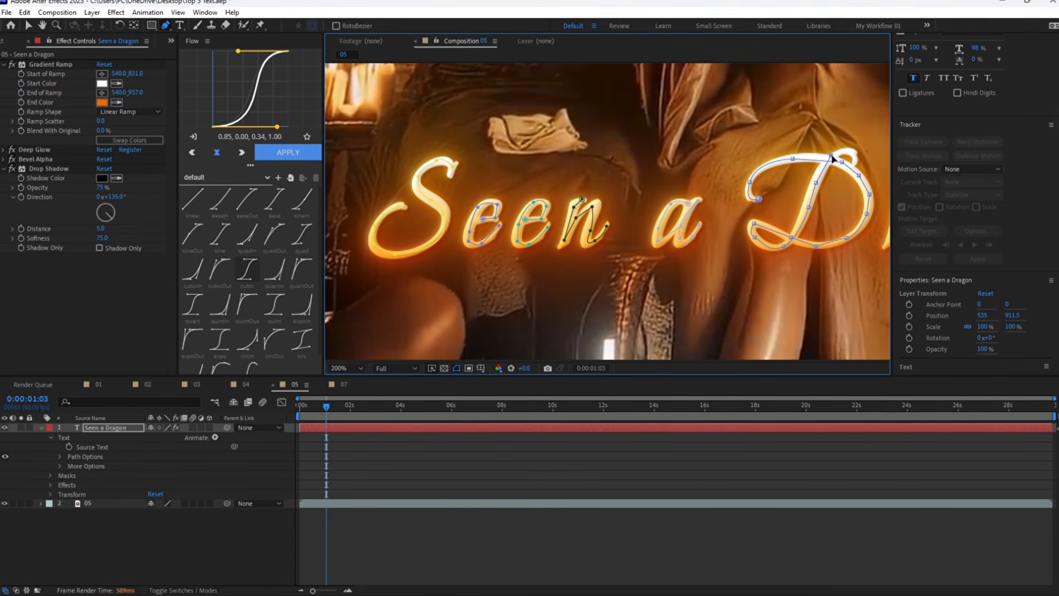
click(849, 154)
click(856, 164)
- Trace a separate mask path along the letter r in "Dragon"
drag(714, 302, 373, 289)
click(288, 485)
click(562, 193)
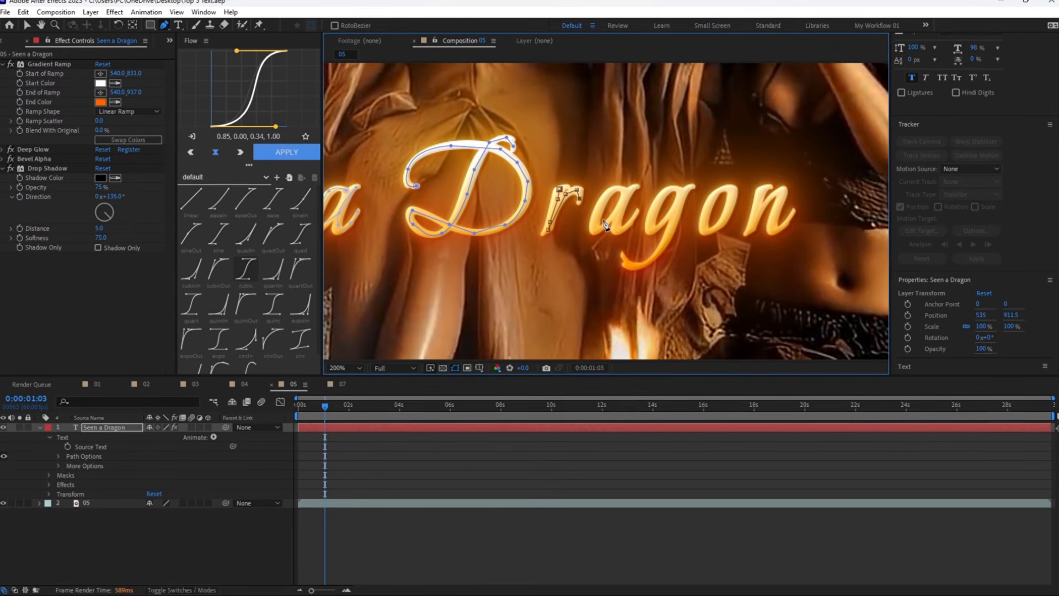
- Trace a separate mask path along the letter a in "Dragon" on the text layer
click(624, 190)
click(604, 194)
click(595, 219)
click(594, 227)
click(609, 224)
click(618, 210)
click(635, 189)
drag(619, 220, 606, 266)
click(90, 453)
- Trace a separate mask path along the bowl and descending tail of the letter g in "Dragon"
click(680, 197)
click(667, 197)
click(654, 217)
click(654, 238)
click(672, 217)
click(690, 193)
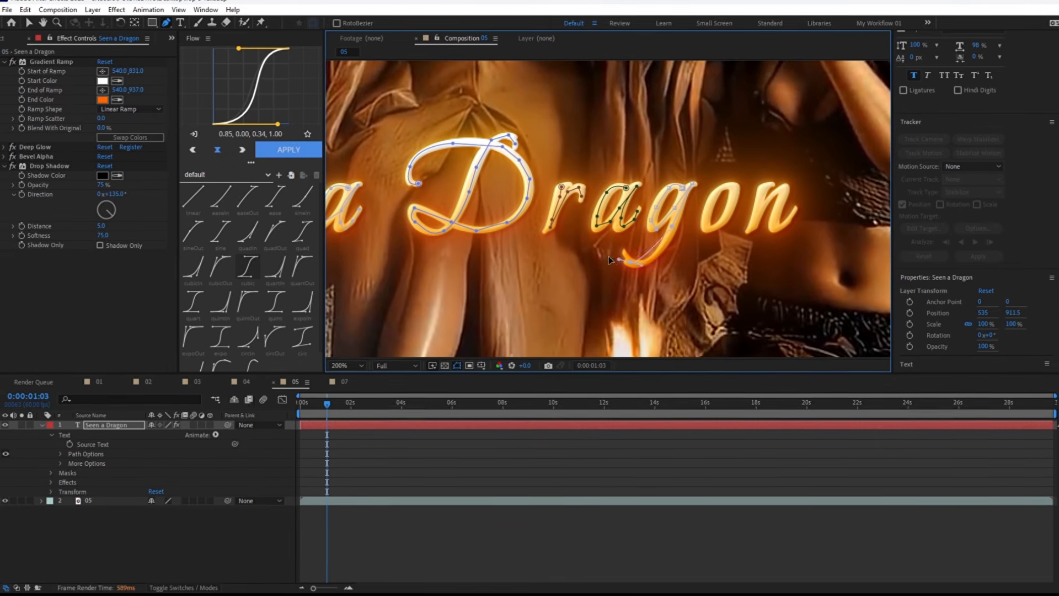
click(92, 444)
- Trace a separate closed mask path around the letter o in "Dragon"
click(731, 185)
click(709, 205)
click(704, 227)
drag(731, 206, 734, 184)
click(731, 185)
click(377, 453)
key(ctrl+z)
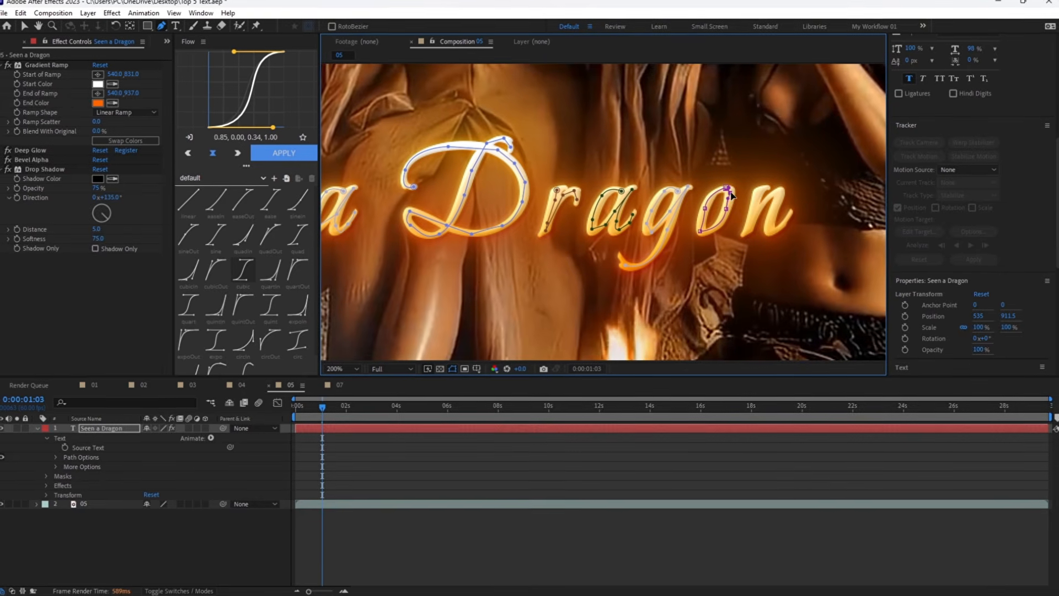
click(727, 188)
click(102, 428)
- Trace a mask path along the final n in "Dragon" and save the project
click(756, 190)
click(748, 230)
click(777, 191)
click(381, 546)
key(ctrl+s)
- Apply the Stroke effect to the text layer, stroking all masks sequentially with the Reveal Original Image paint style
click(341, 368)
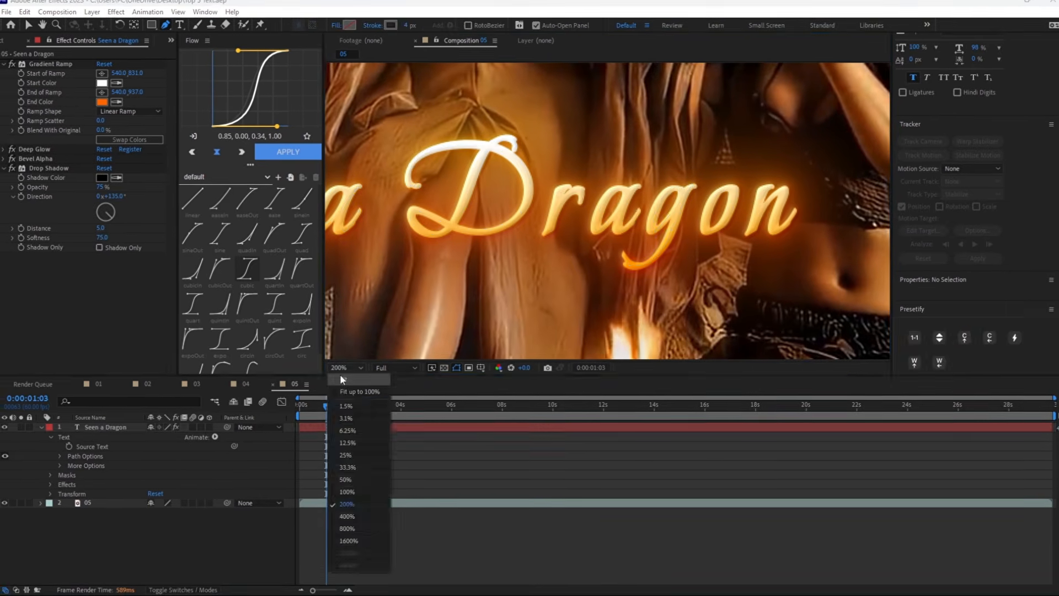
click(341, 380)
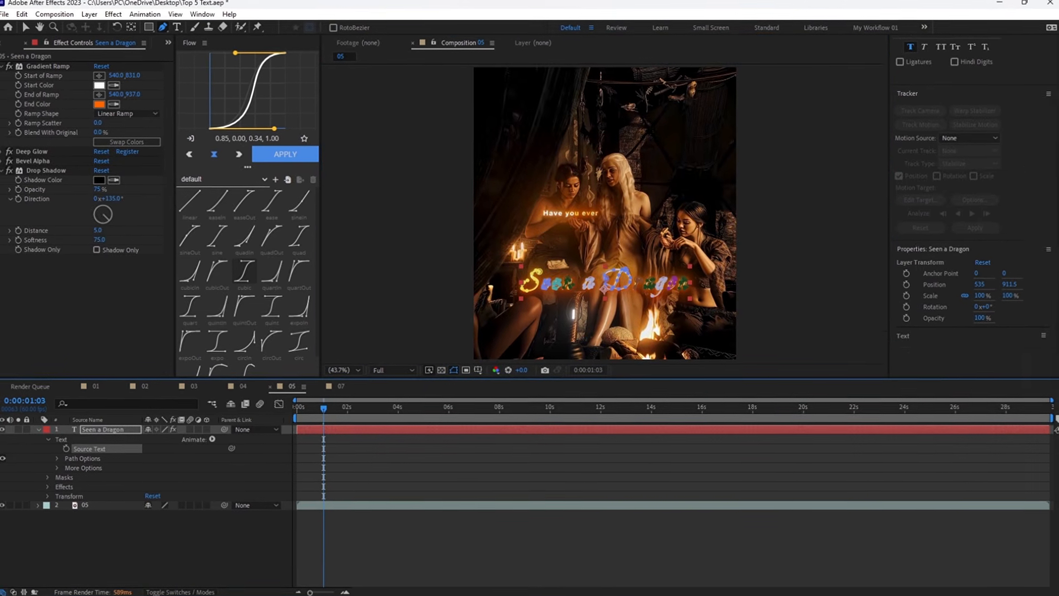
key(ctrl+space)
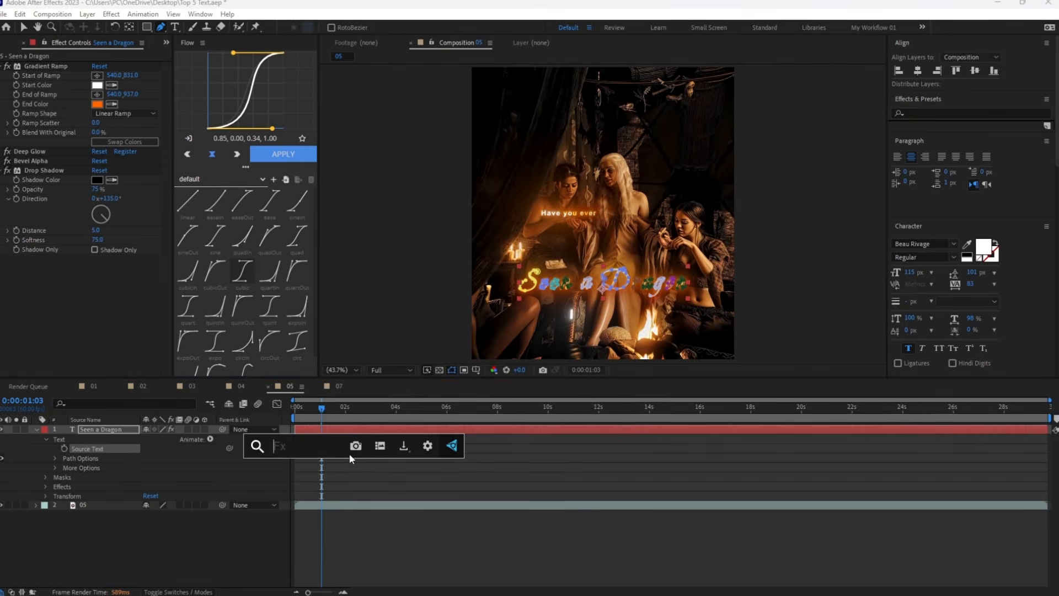
text(str)
key(Return)
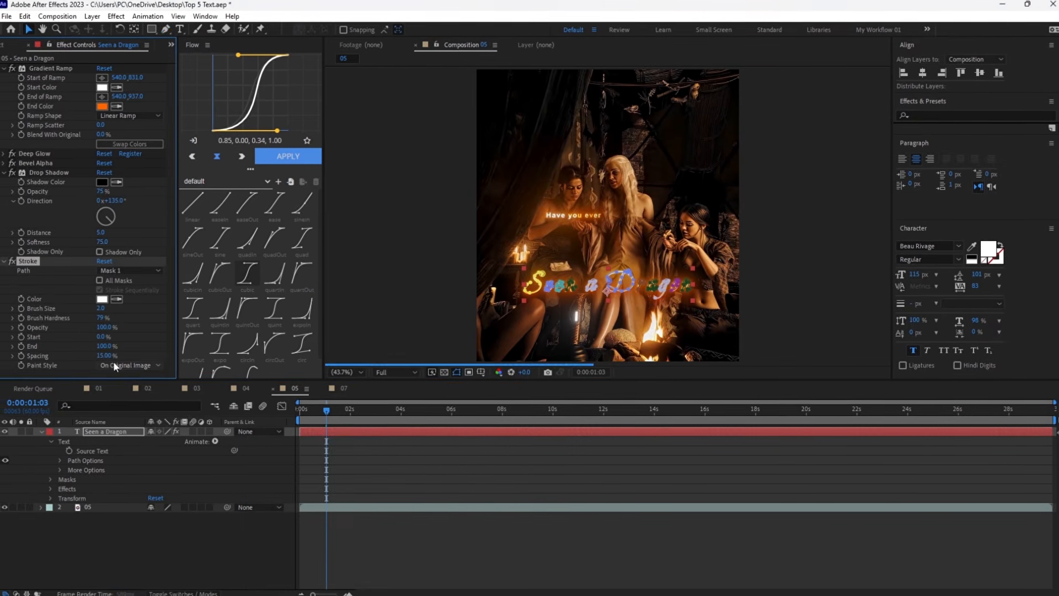
click(130, 367)
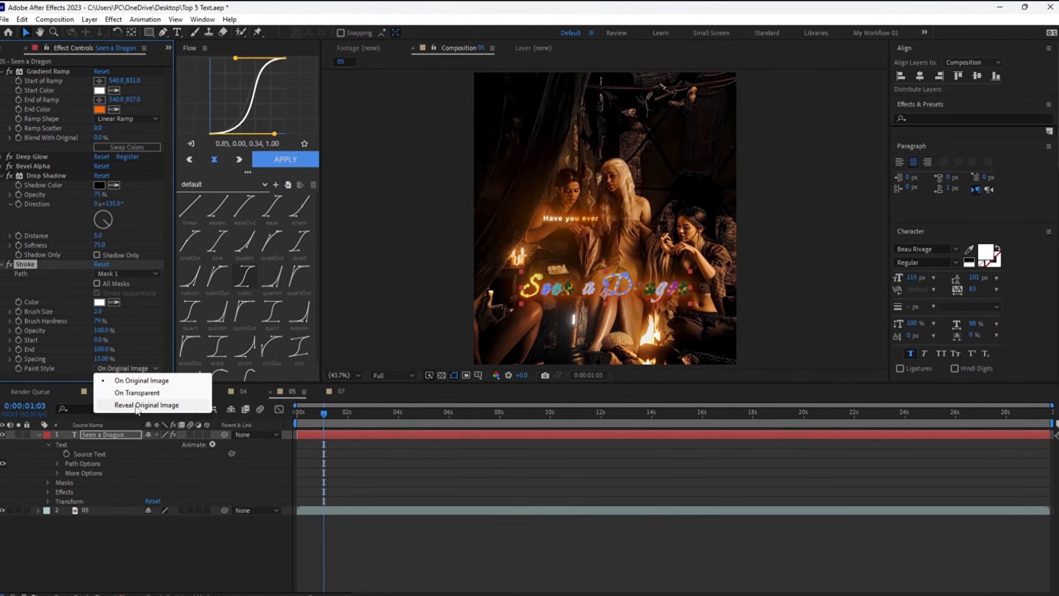
click(104, 391)
click(97, 284)
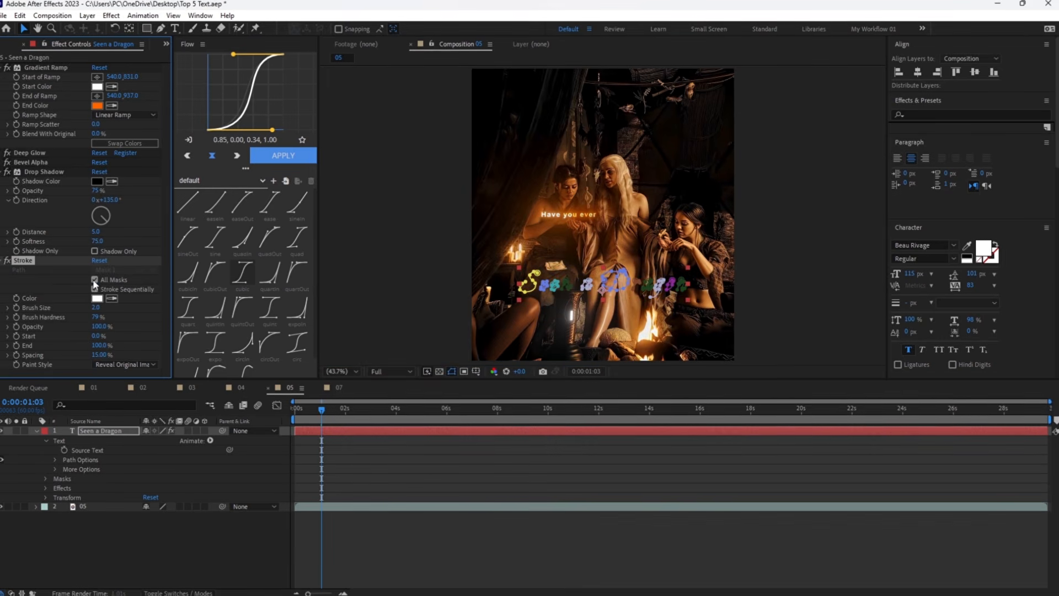
click(97, 293)
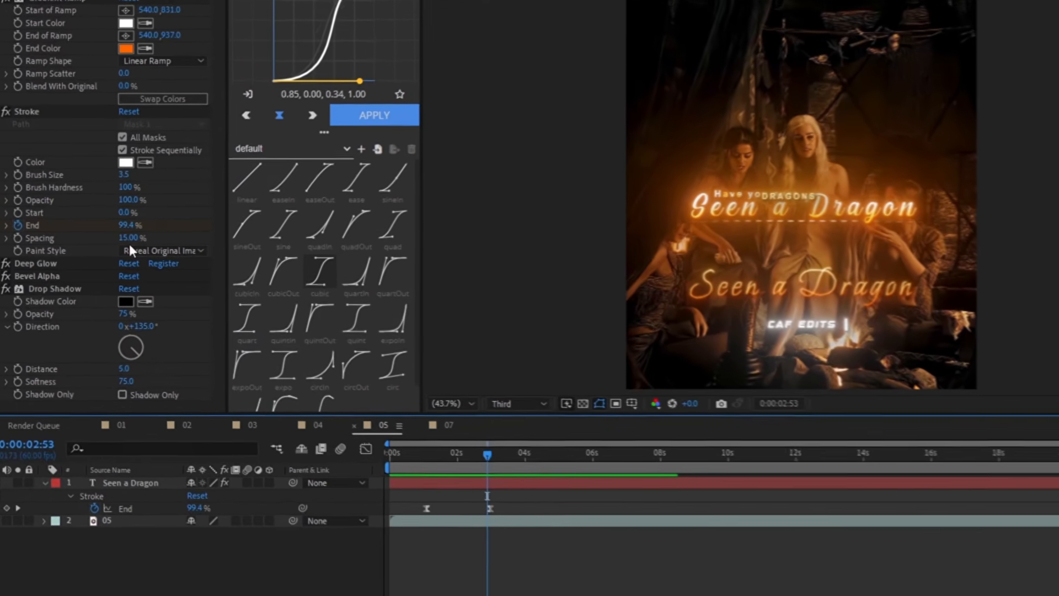
- Set the Stroke effect's spacing to 0% and try brush sizes of 0 and 2
mouse_move(112, 242)
mouse_down()
mouse_move(166, 242)
mouse_move(25, 237)
mouse_up()
click(353, 577)
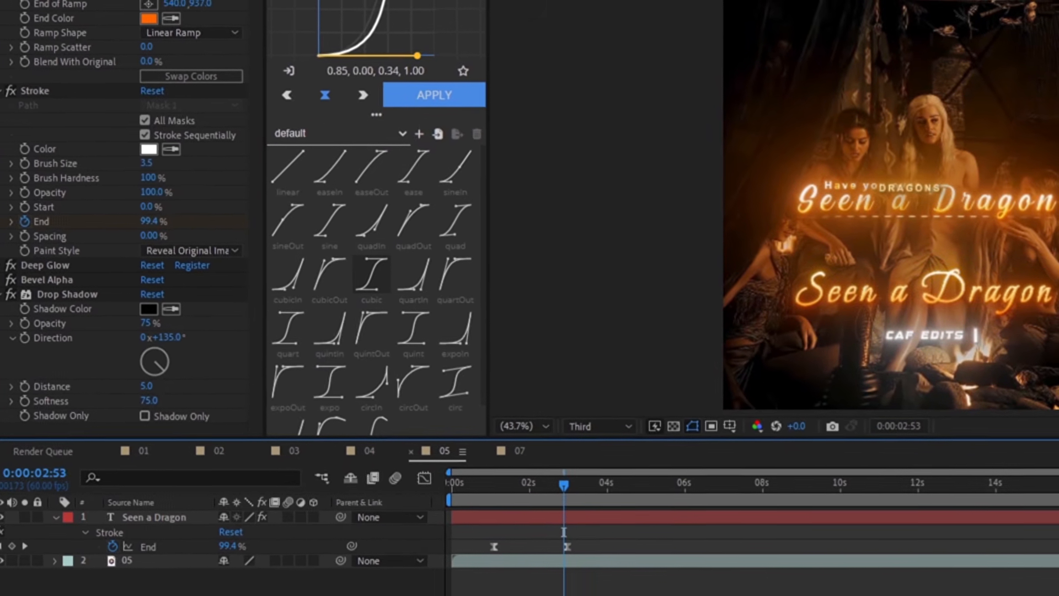
click(144, 165)
text(0)
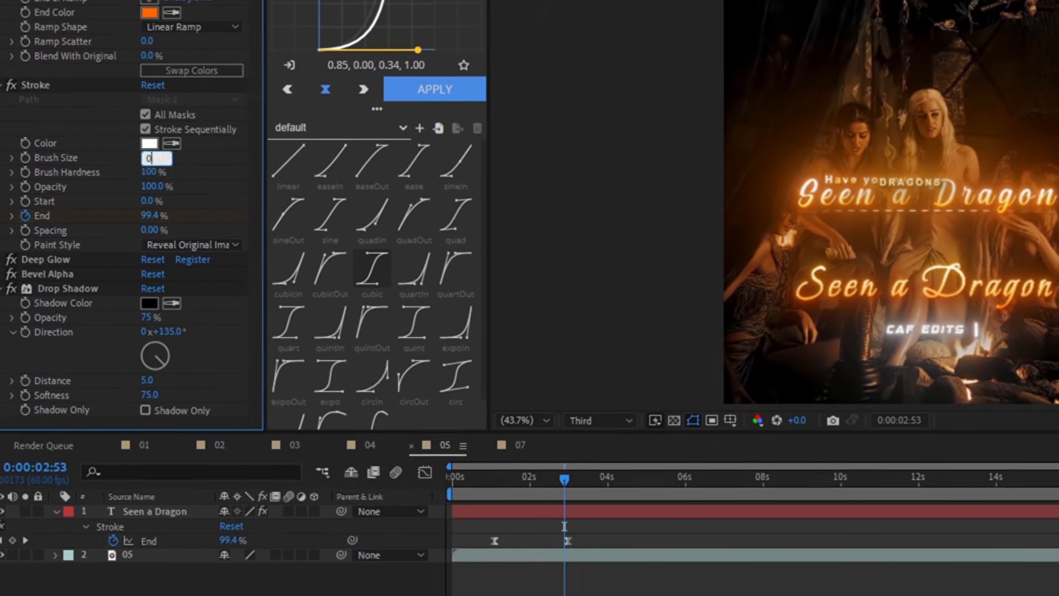
key(Return)
click(147, 155)
text(2)
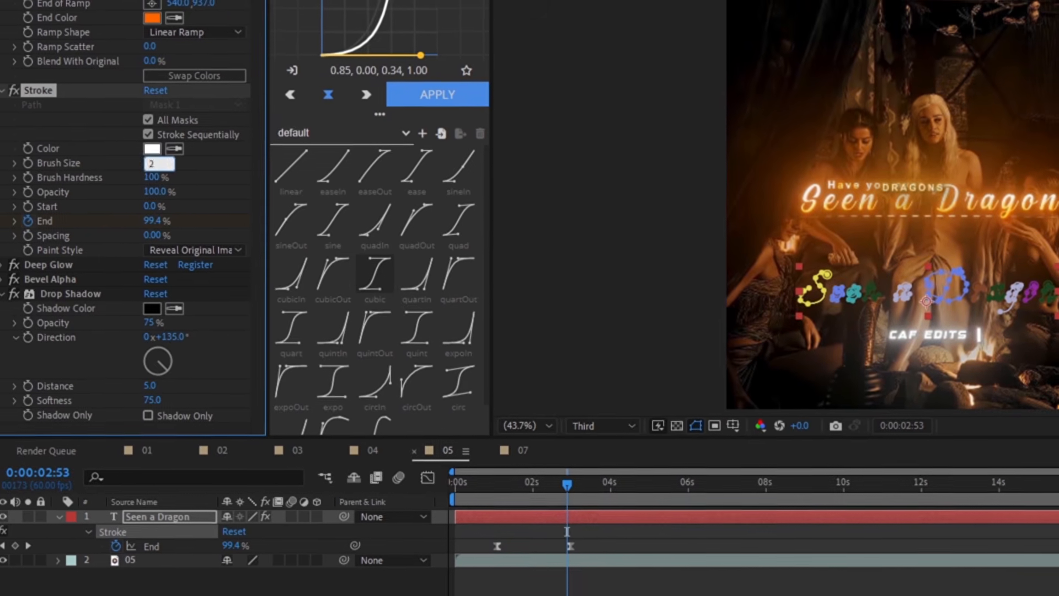
key(Return)
click(566, 528)
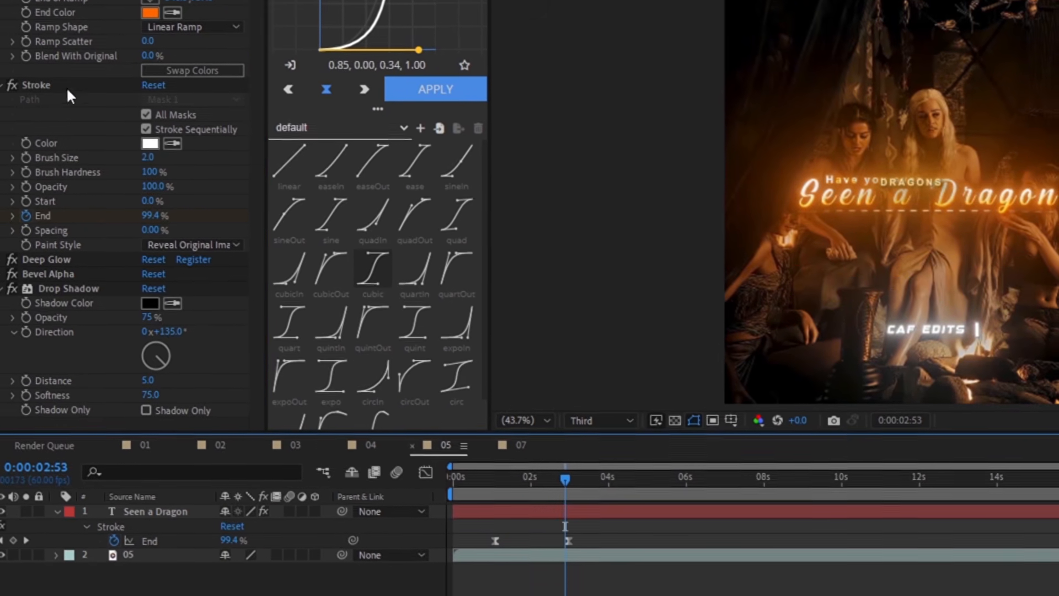
- Raise the Stroke brush size to about 8.8 and preview the letter-by-letter reveal
drag(146, 158, 219, 177)
click(276, 585)
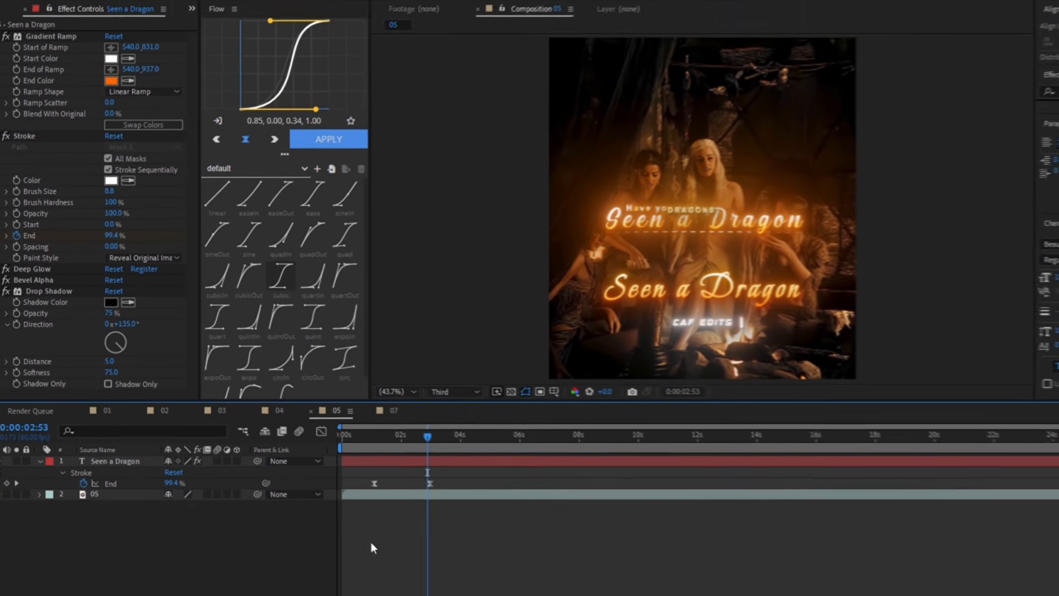
drag(376, 435, 359, 436)
key(space)
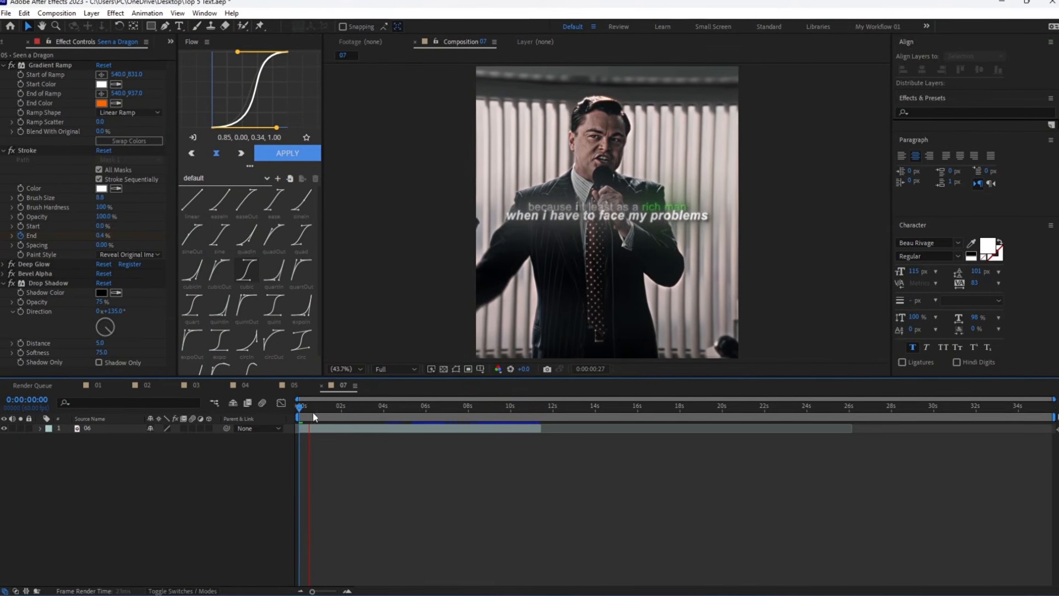
- Set the preview resolution of composition 07 to Third and review its reference captions
key(space)
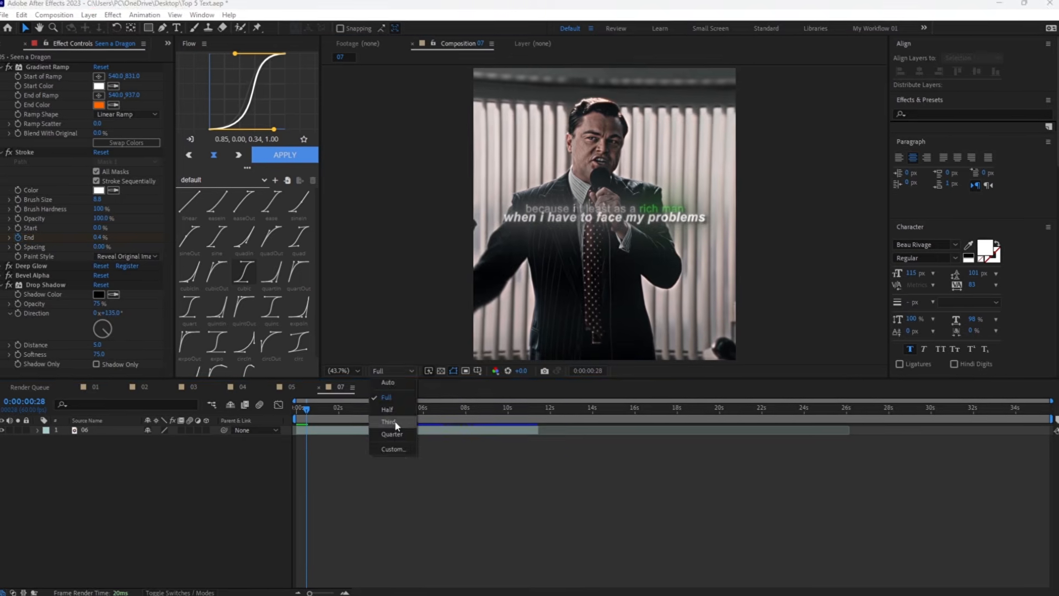
click(395, 423)
drag(337, 410, 320, 410)
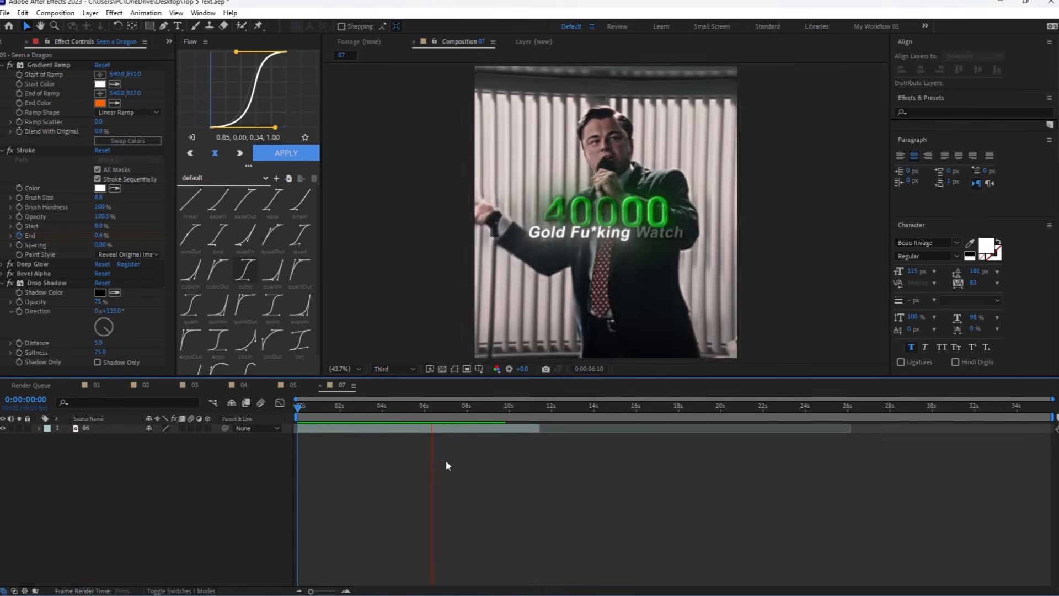
click(399, 412)
drag(402, 414, 430, 430)
- Add a text layer reading "0" in composition 07, past the end of the footage at 0:00:13:18
click(575, 411)
key(ctrl+t)
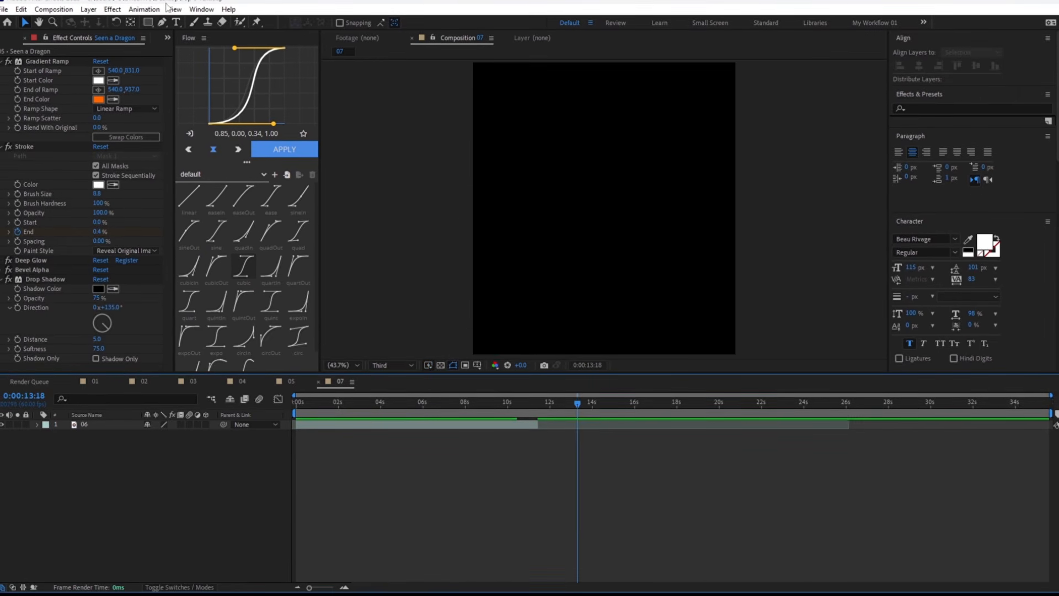
click(580, 213)
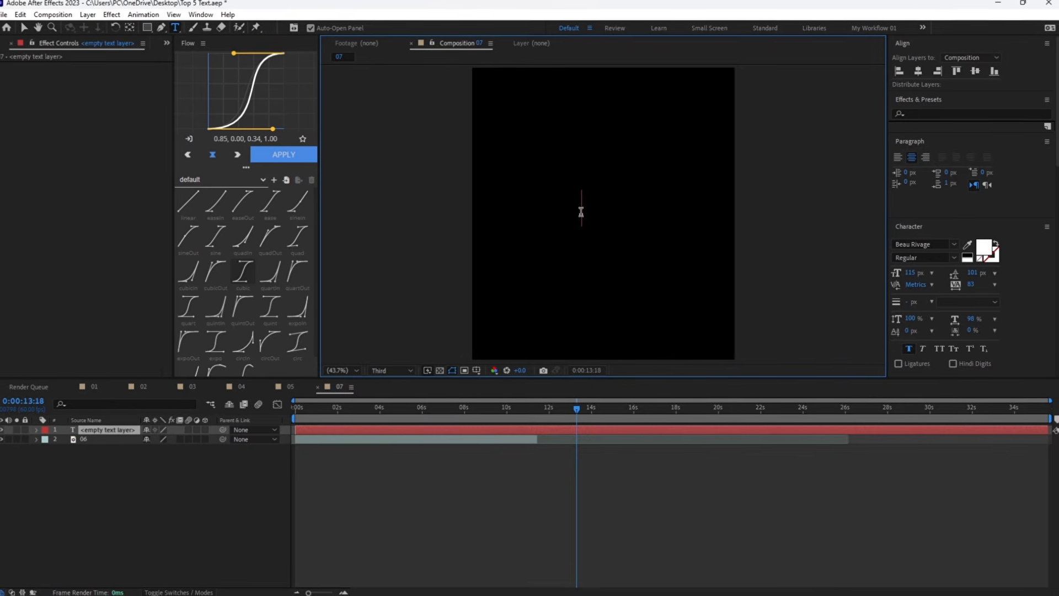
text(0)
- Format the "0" in Helvetica Now Black at 128 px and center it horizontally in the composition
key(ctrl+a)
click(904, 244)
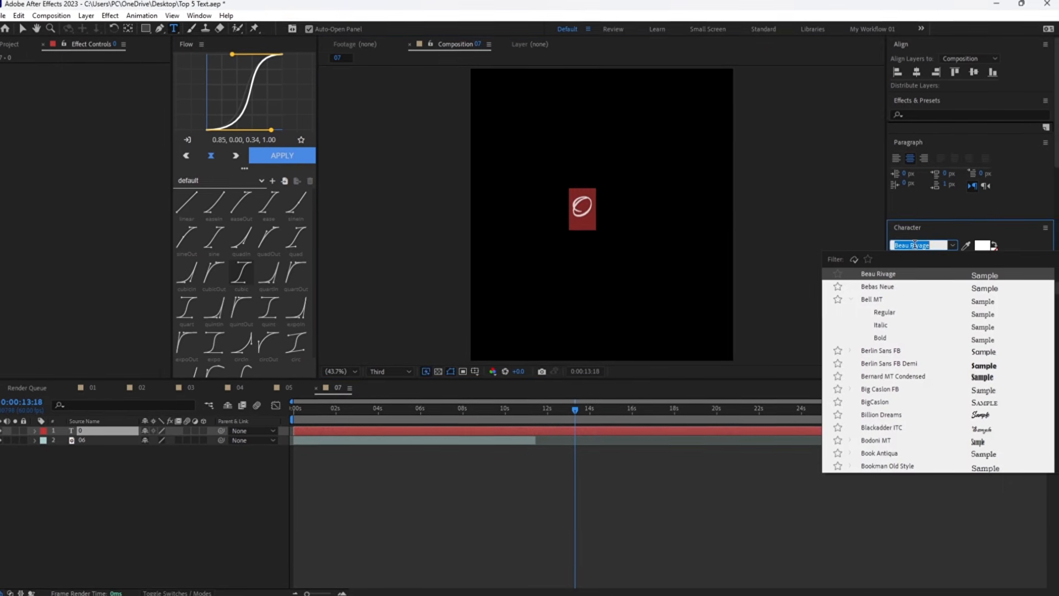
text(hel)
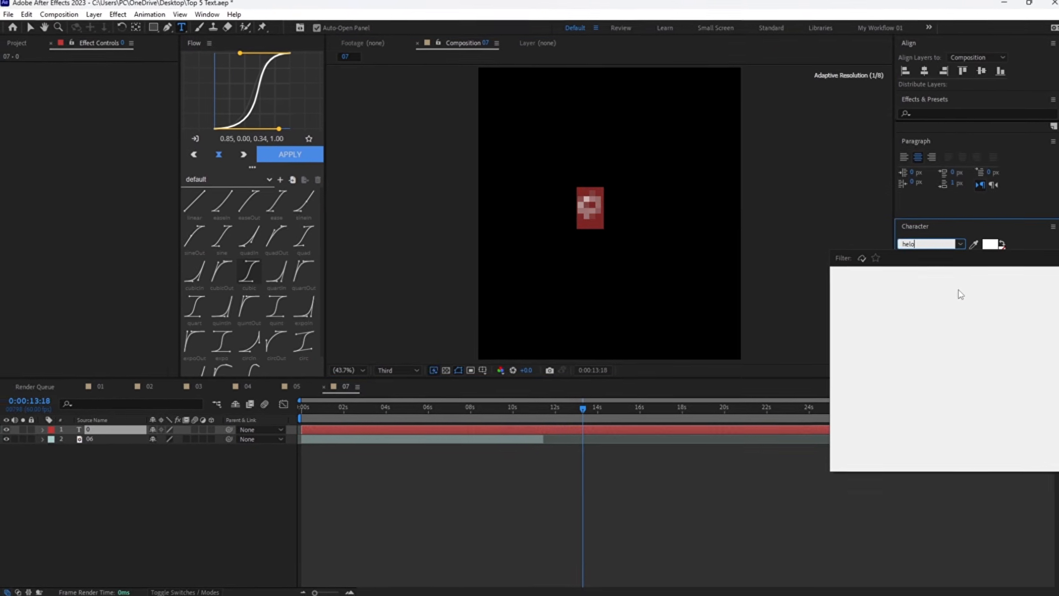
click(937, 314)
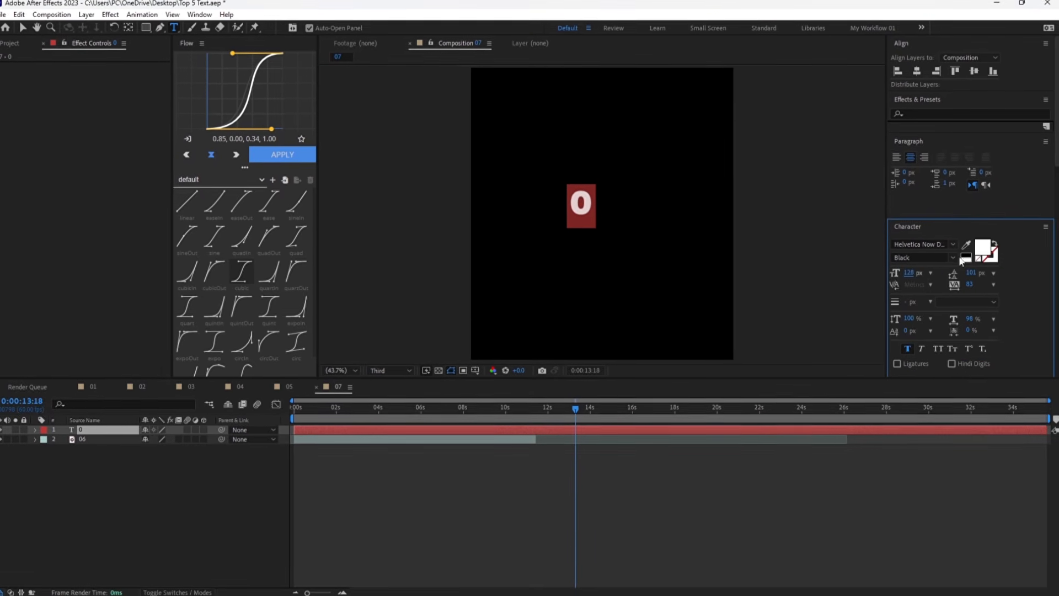
click(916, 71)
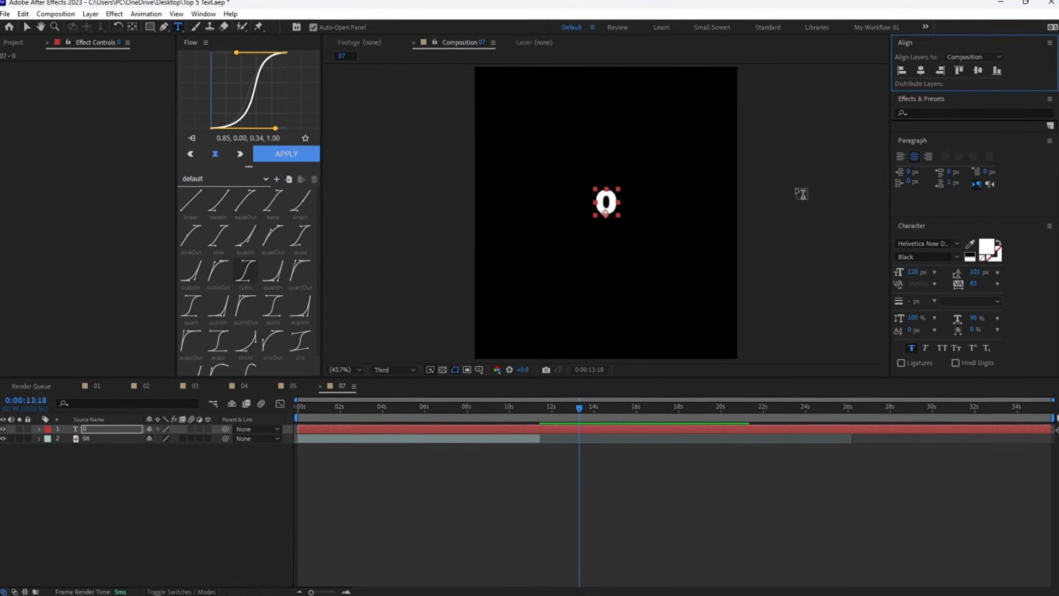
- Split the "0" text layer at 0:00:11:35, where the footage ends, and delete the earlier part
drag(579, 409, 544, 414)
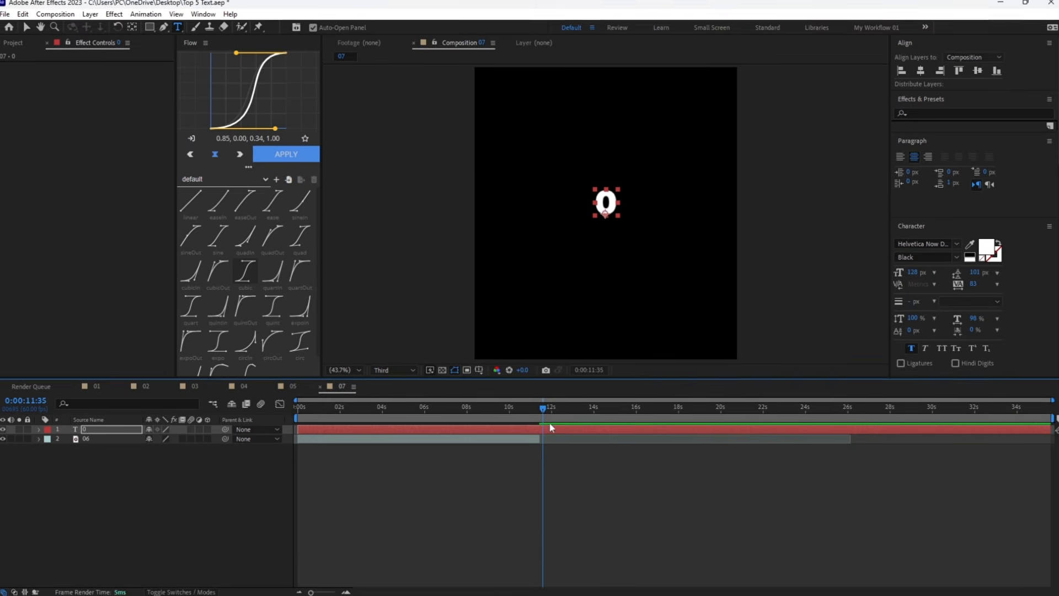
key(ctrl+shift+d)
click(522, 438)
key(Delete)
- Change the fill color of the "0" text to bright green
double_click(555, 429)
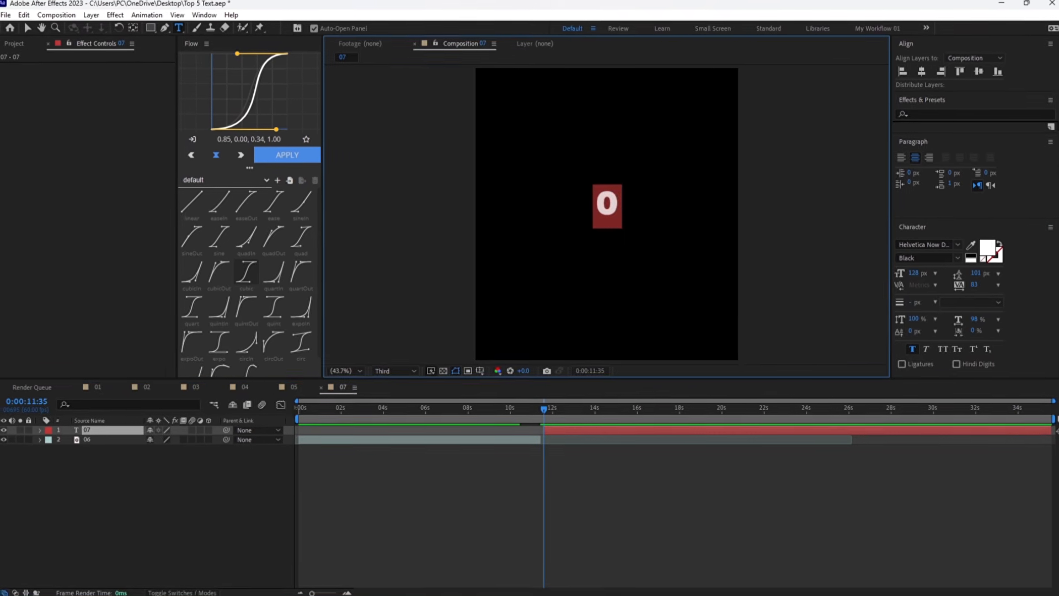
click(988, 247)
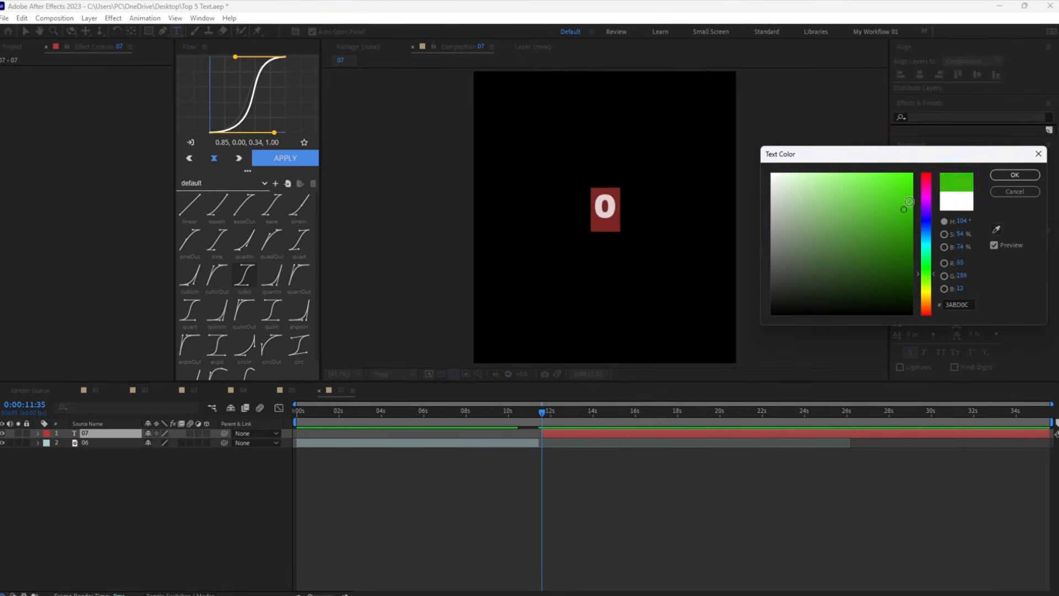
click(1015, 175)
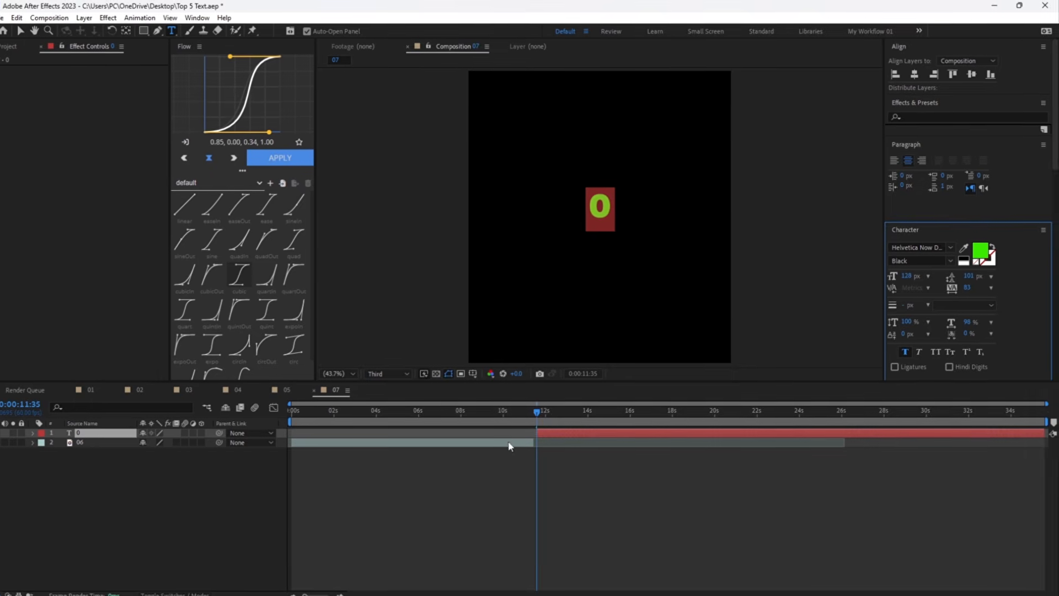
- Apply a Slider Control to the "0" layer and link a Source Text expression to its Slider value
key(ctrl+space)
text(sli)
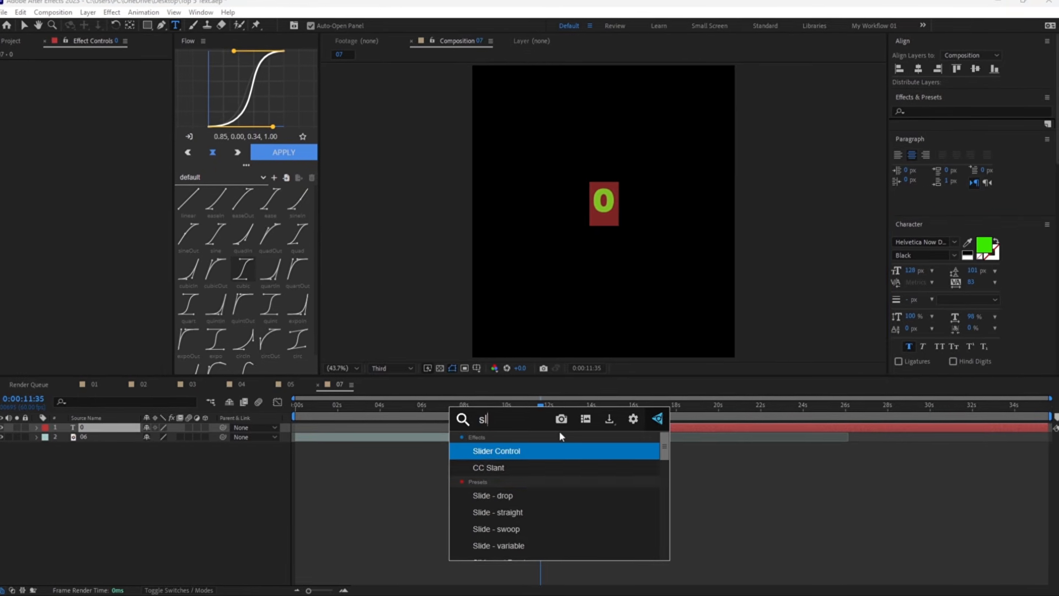
click(533, 456)
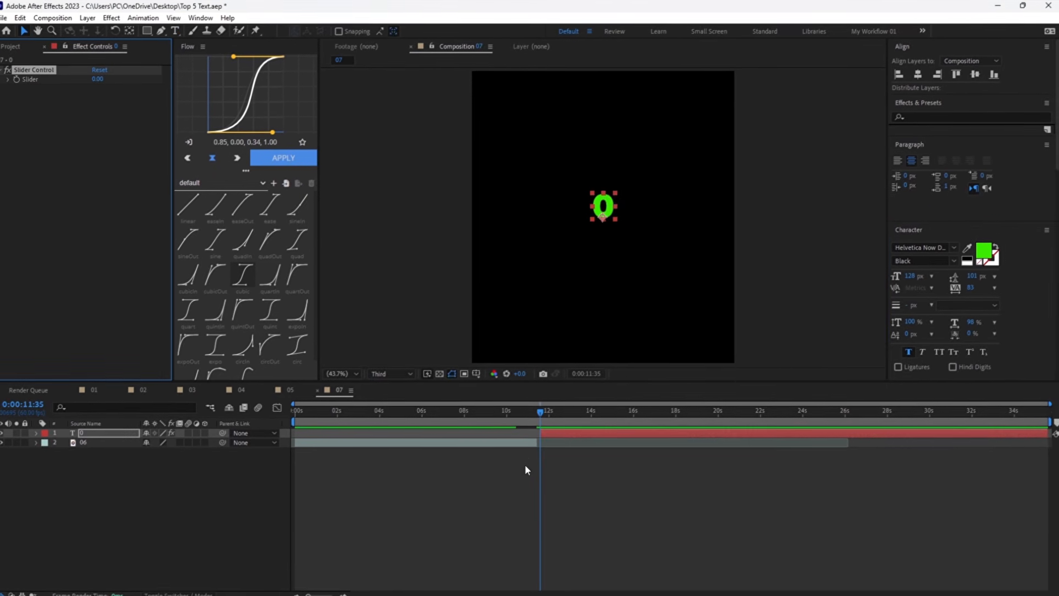
click(40, 431)
click(51, 441)
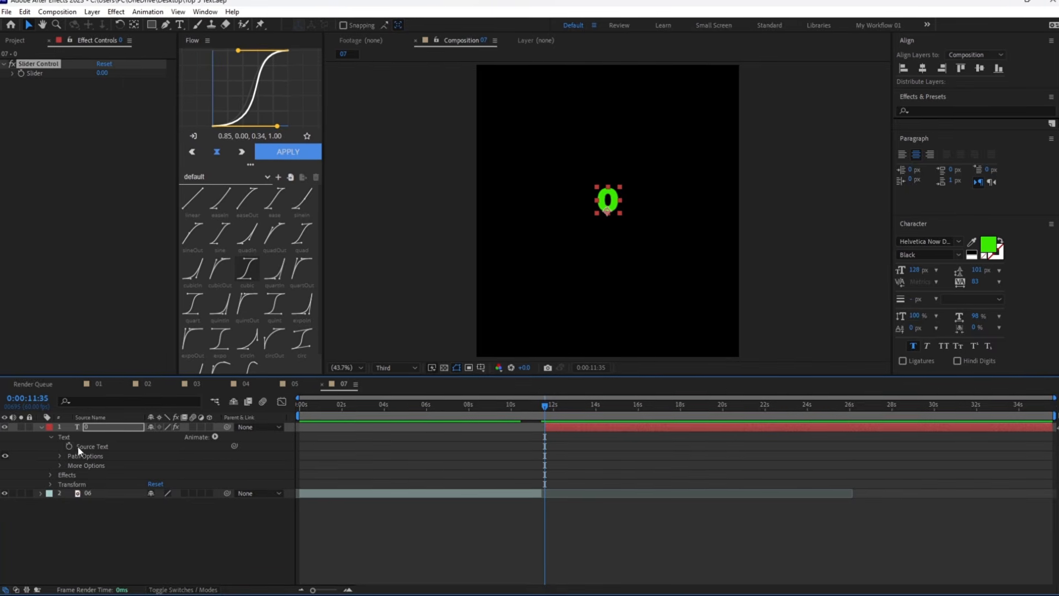
alt+click(66, 445)
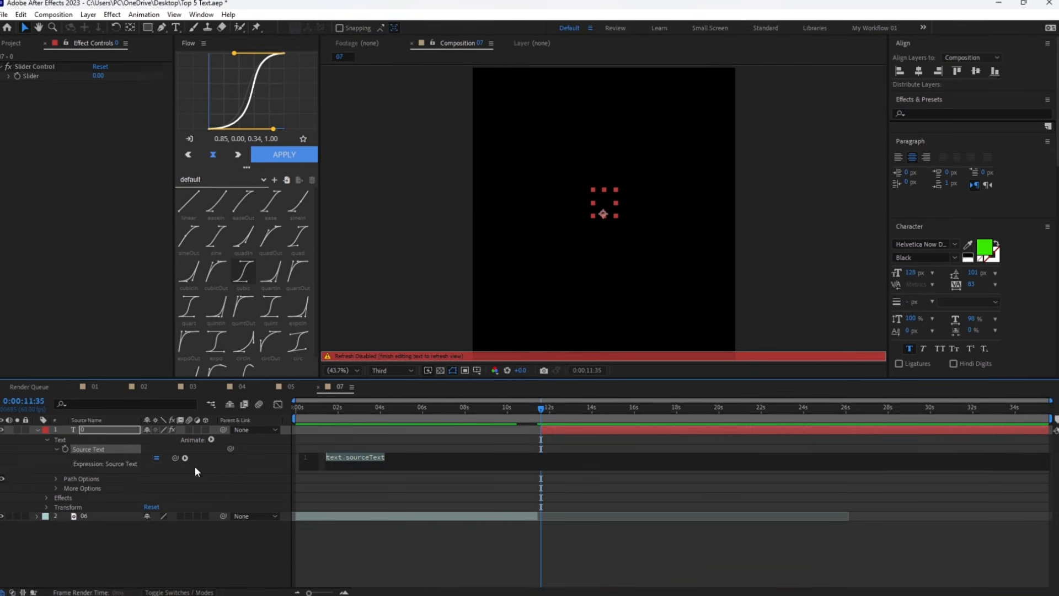
drag(178, 459, 35, 77)
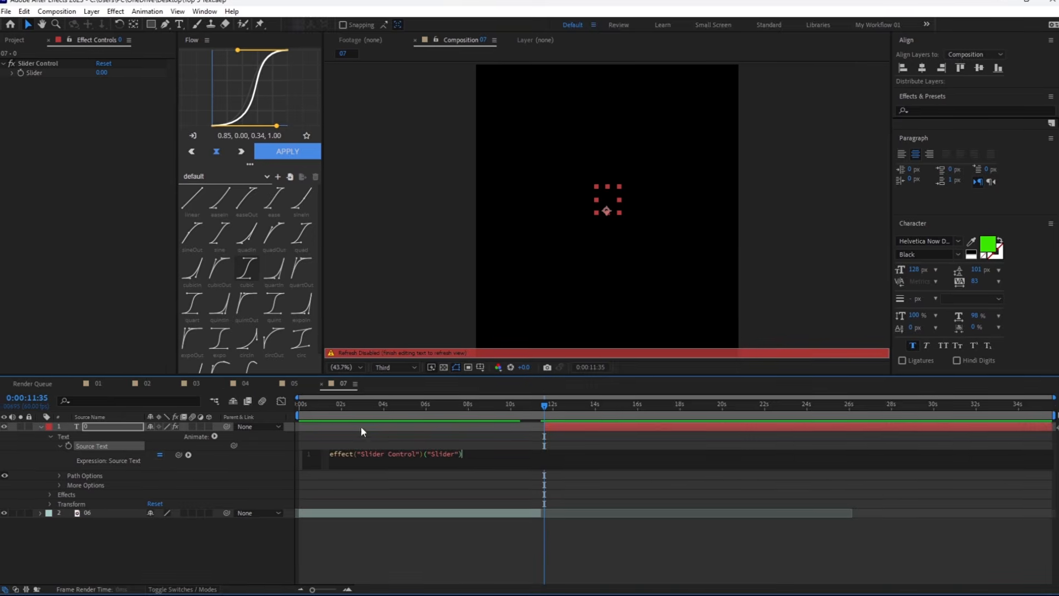
- Replace the Source Text expression with Math.round(effect("Slider Control") ("Slider"))
click(129, 478)
click(441, 462)
text(Math.round(effect("Slider Control") ("Slider")))
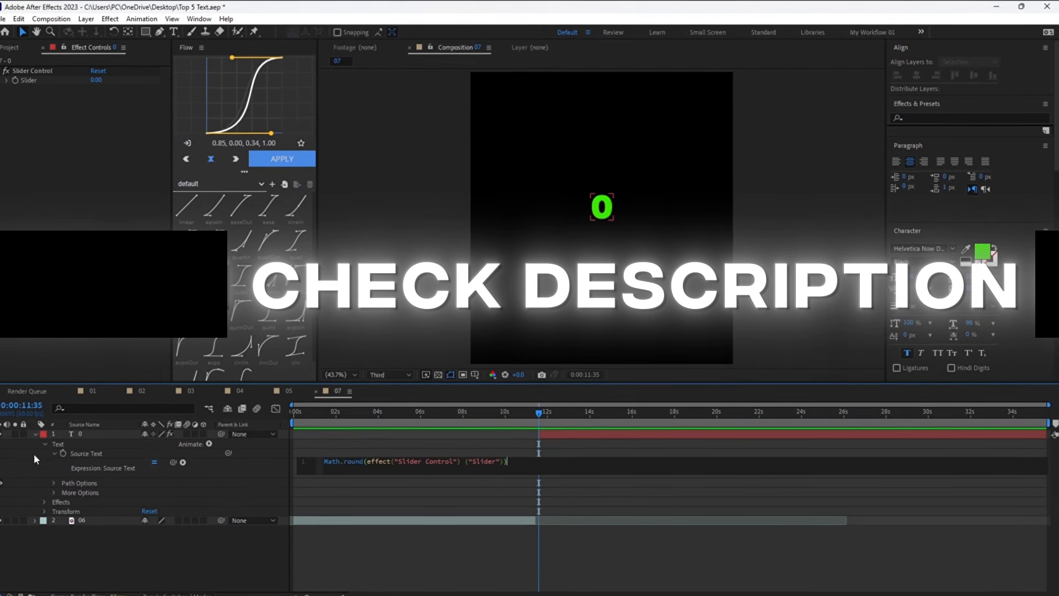
- Set a starting keyframe of 0 for the Slider at 0:00:11:35 and reveal the number layer's keyframed properties
click(49, 436)
click(19, 78)
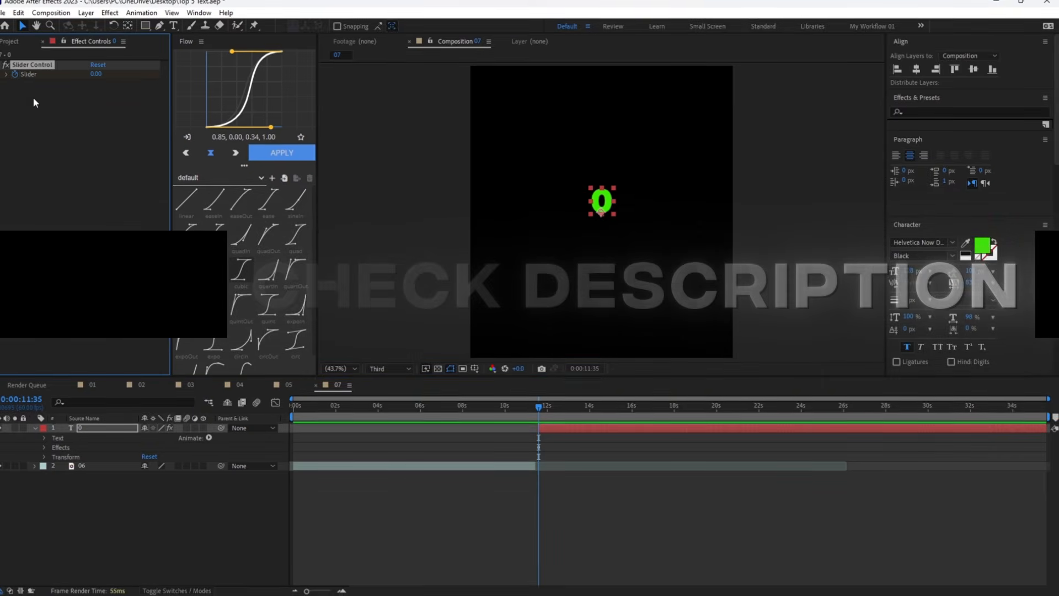
key(u)
- Keyframe the Slider to 4000 at 0:00:12:23 and ease both Slider keyframes
click(599, 412)
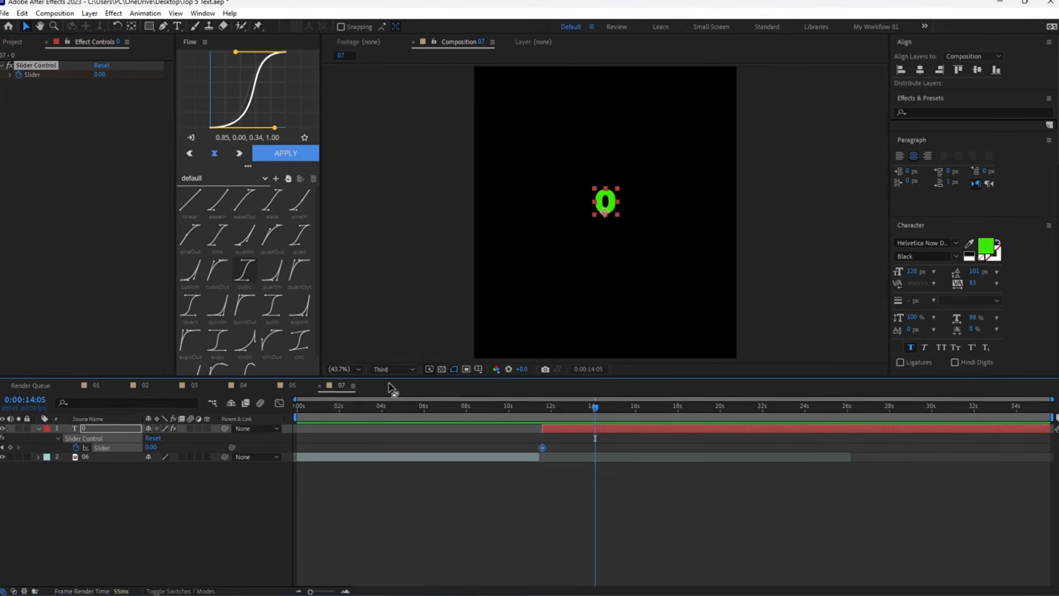
drag(571, 412, 559, 407)
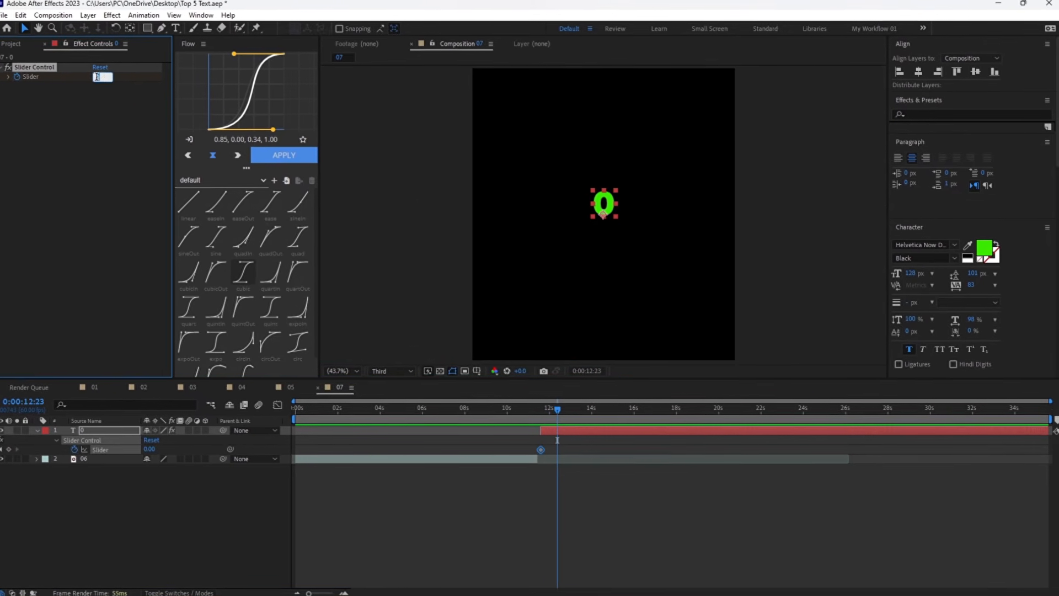
text(4000)
key(Return)
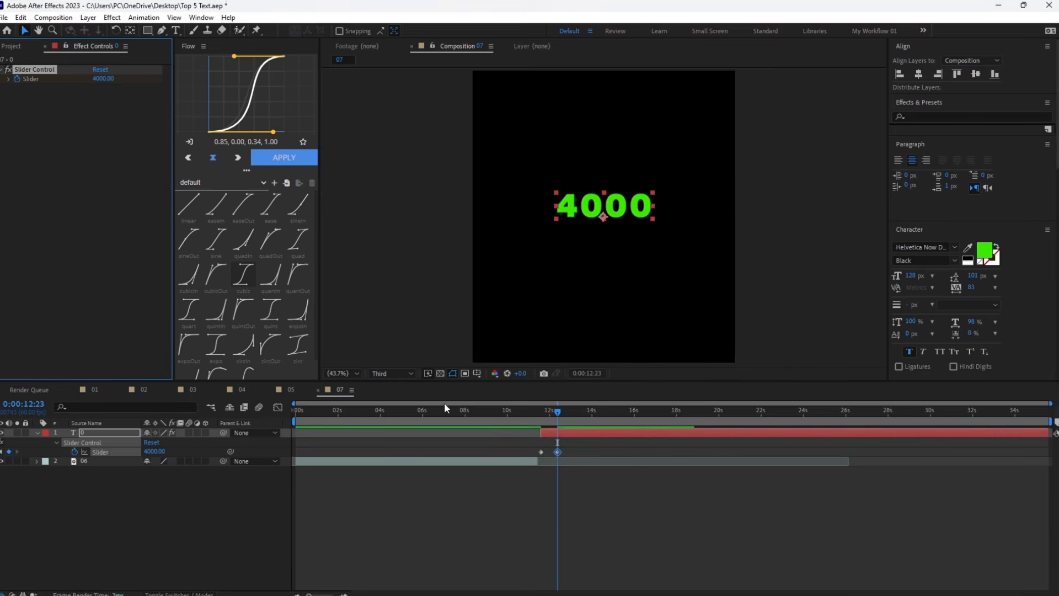
mouse_move(567, 450)
mouse_down()
mouse_move(522, 457)
mouse_move(549, 428)
mouse_move(537, 417)
mouse_move(571, 439)
mouse_up()
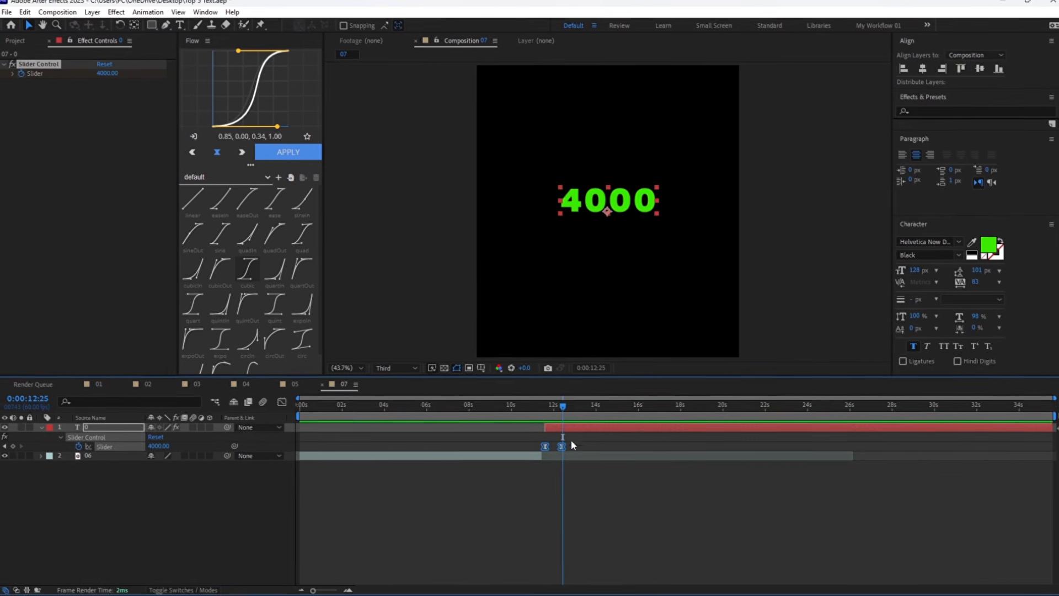
- Apply Deep Glow to the number layer with a radius of 260
key(ctrl+space)
text(de)
key(Return)
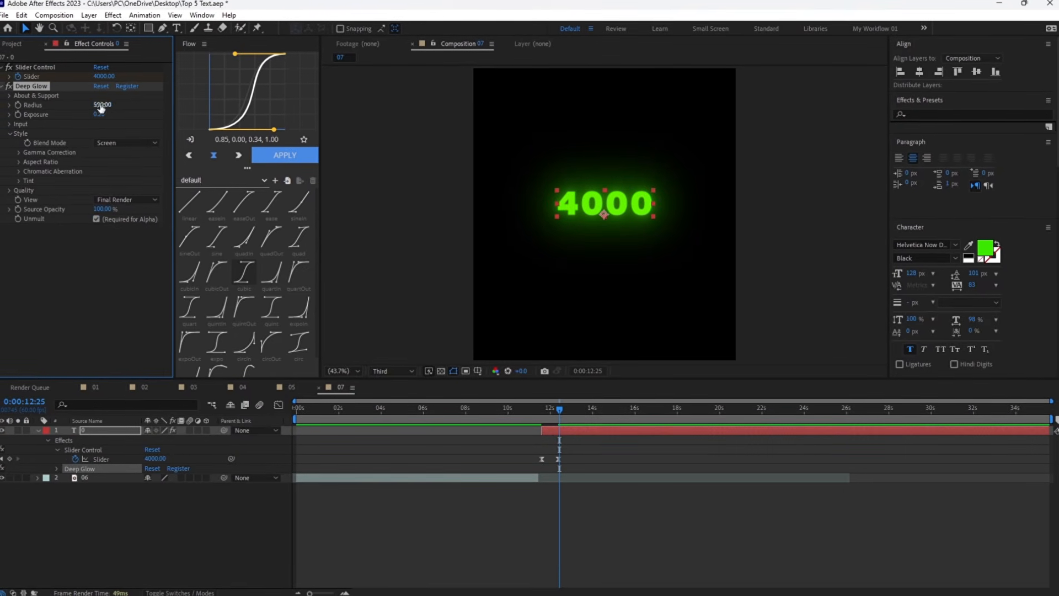
- Apply Shadow Studio 3 to the number layer and return to just before the count starts, at 0:00:11:34
key(ctrl+space)
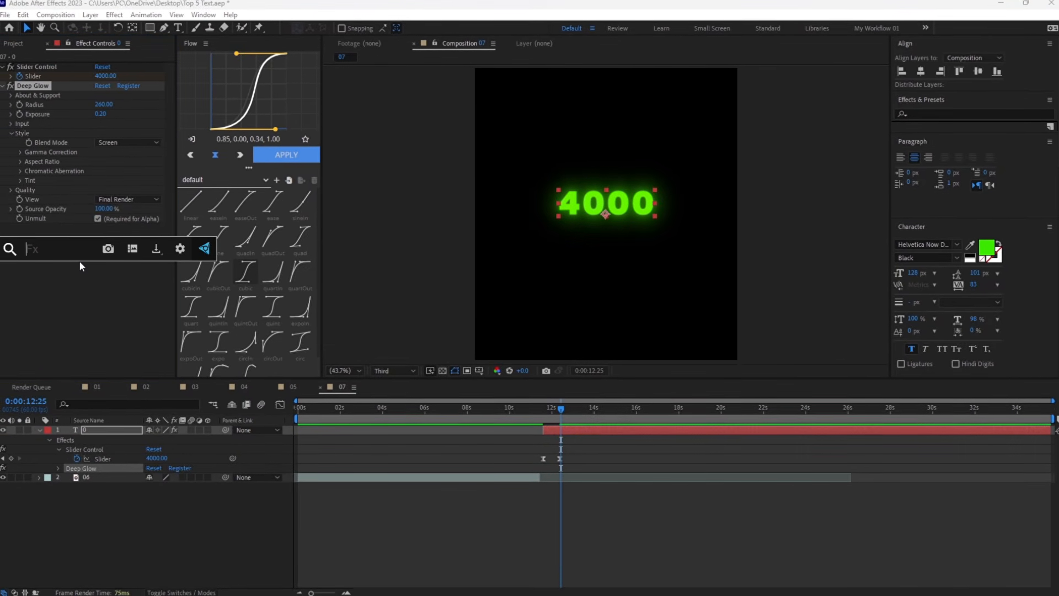
text(sa)
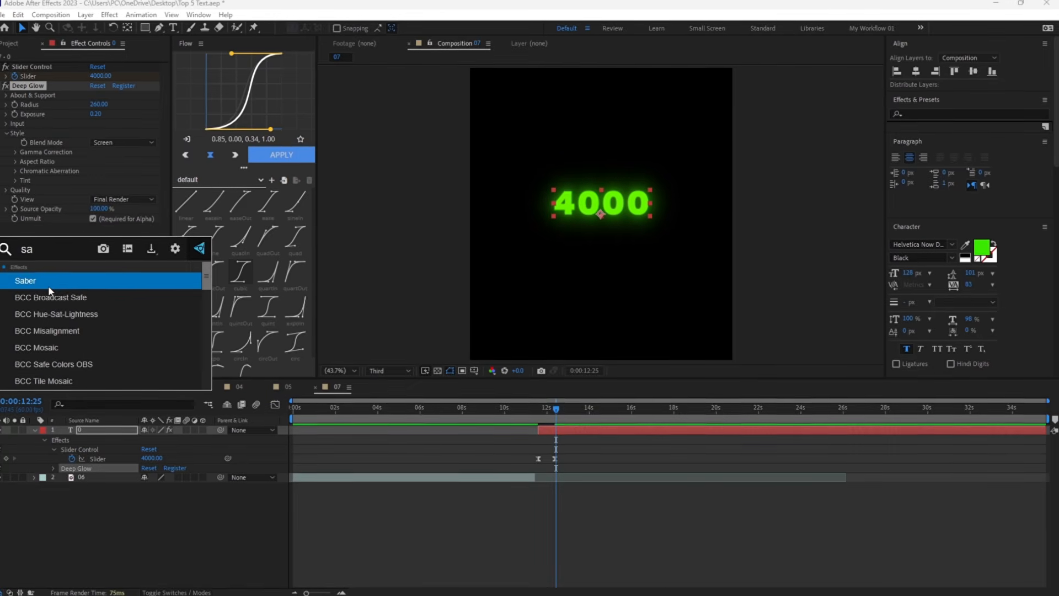
key(BackSpace)
click(64, 286)
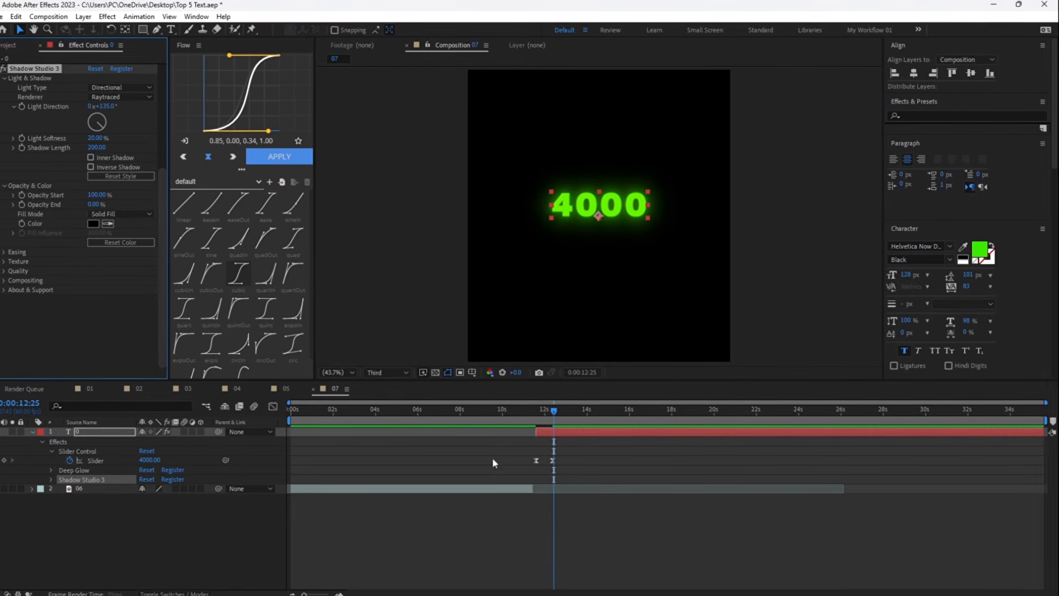
click(546, 415)
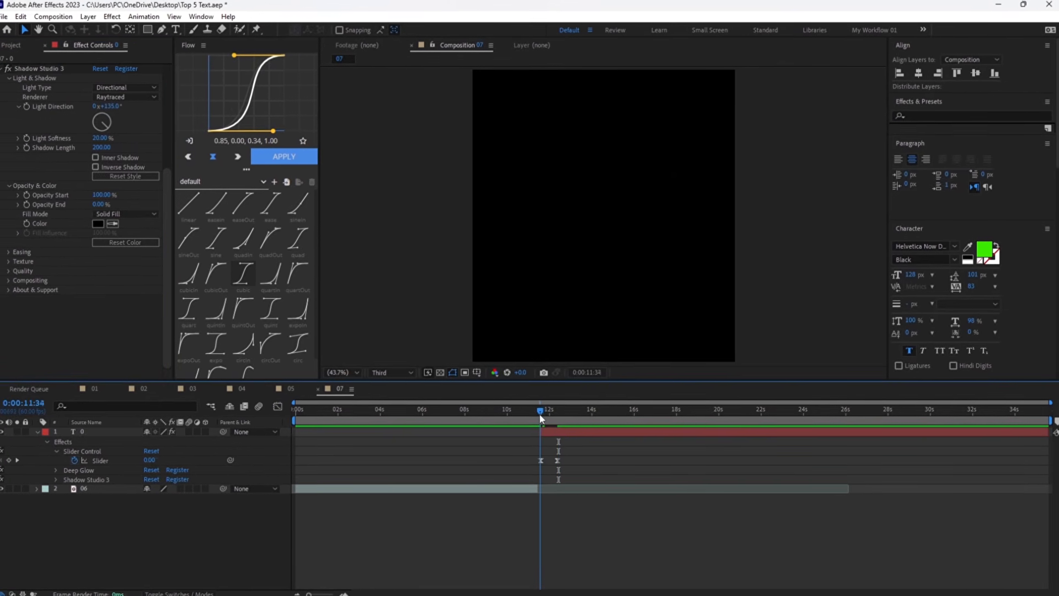